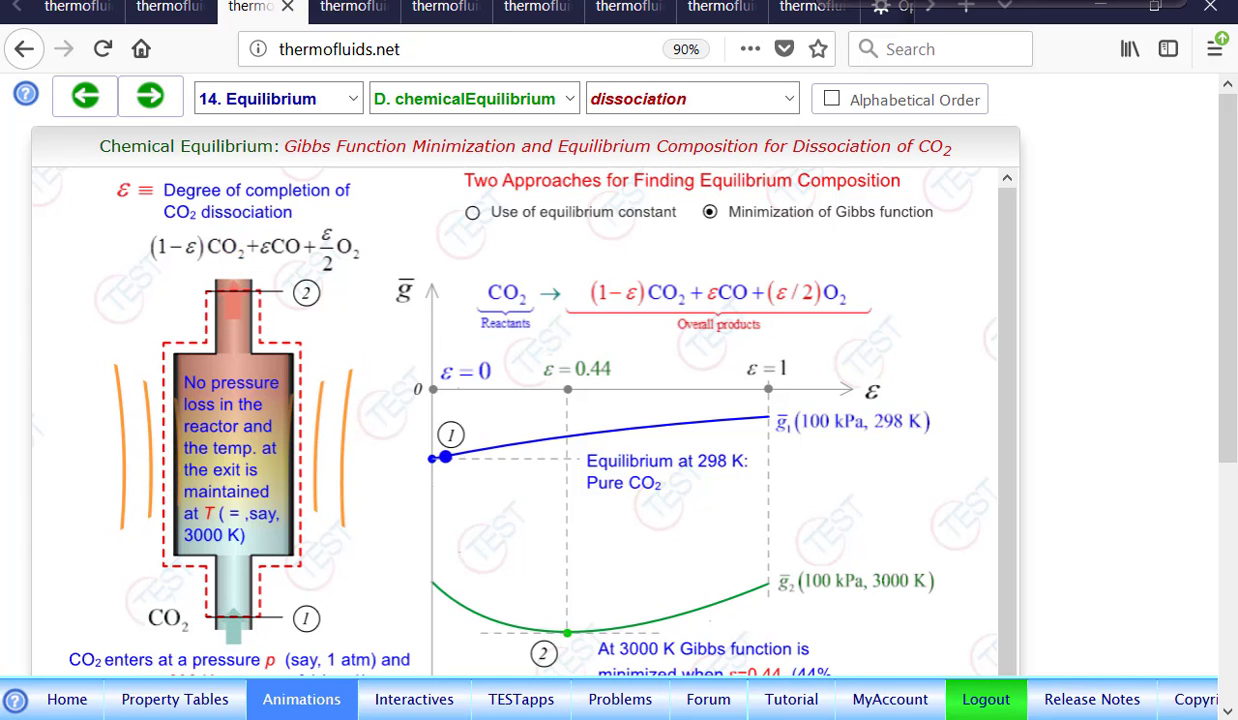
Open the n-IGE (Ideal Gas Equilibrium Mixture) TESTapp from the TESTapps Flow-State models.
left_click(350, 8)
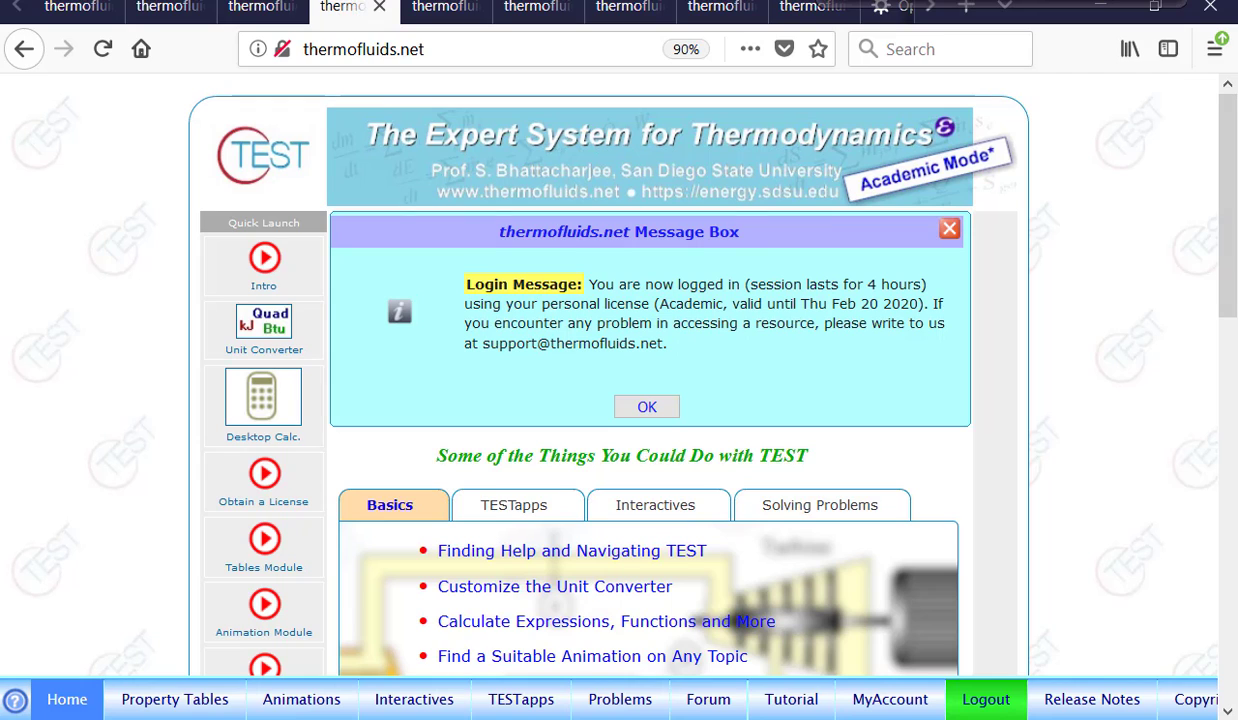
left_click(521, 700)
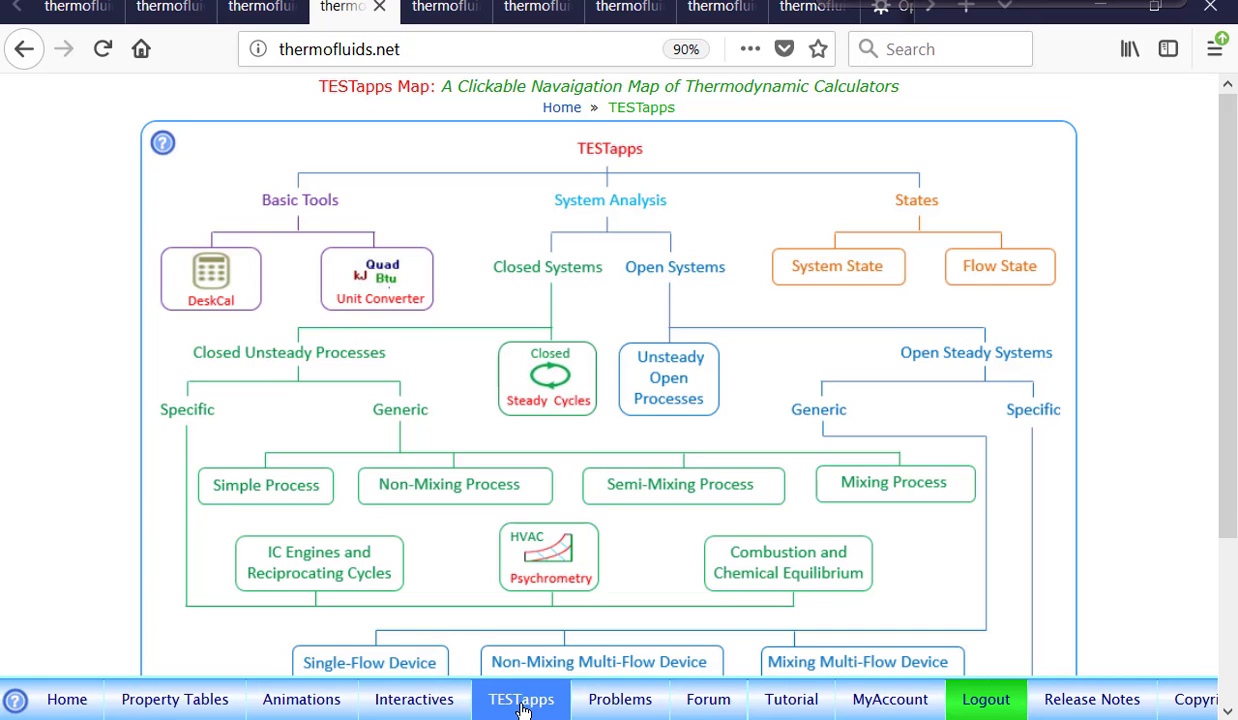
left_click(1001, 268)
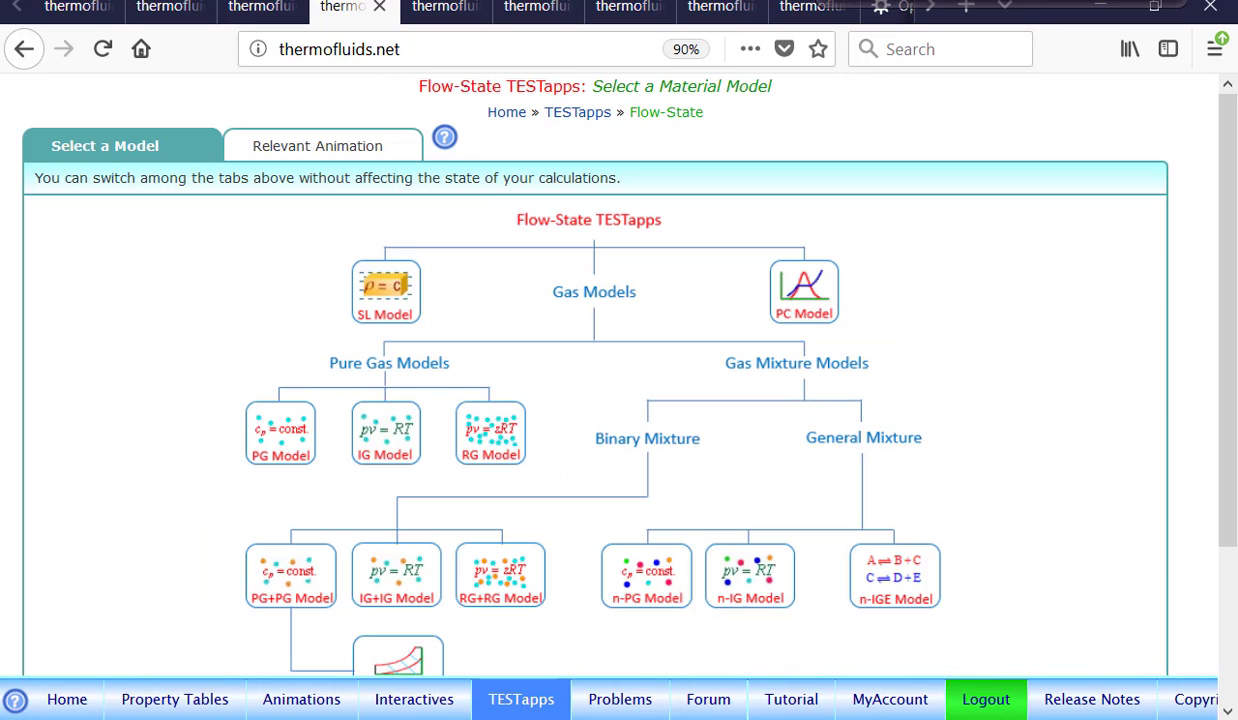
left_click(880, 566)
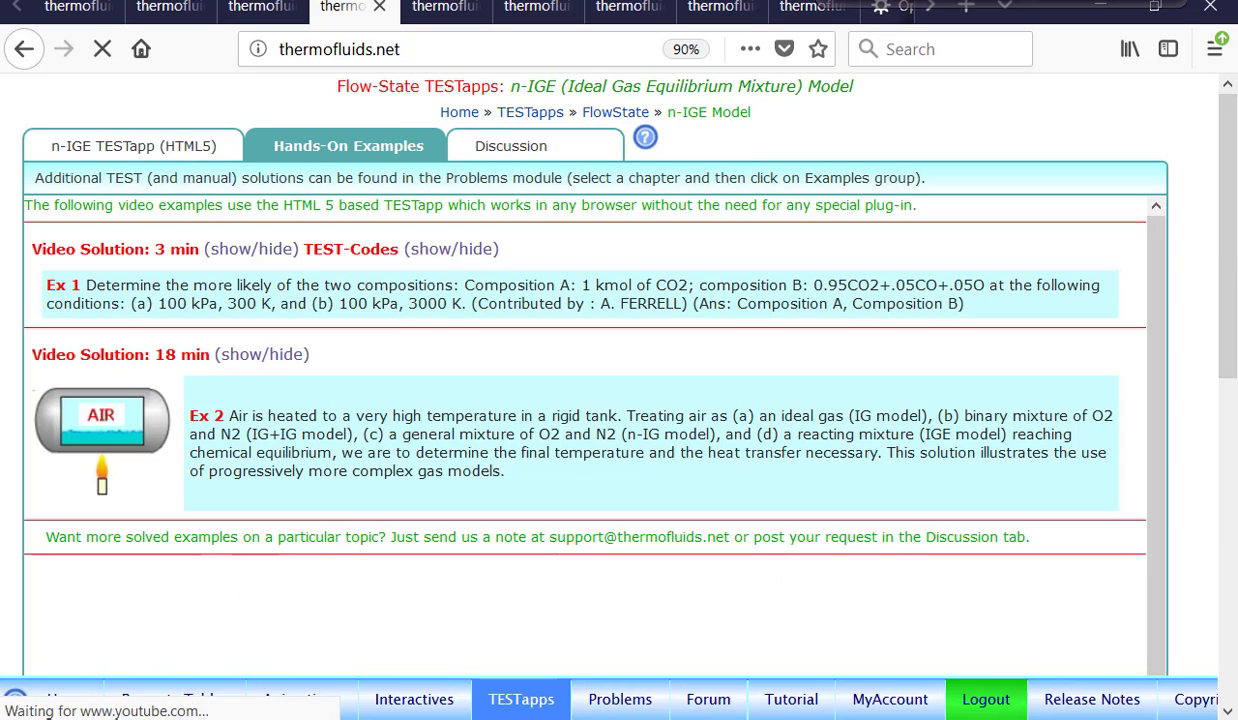
left_click(113, 147)
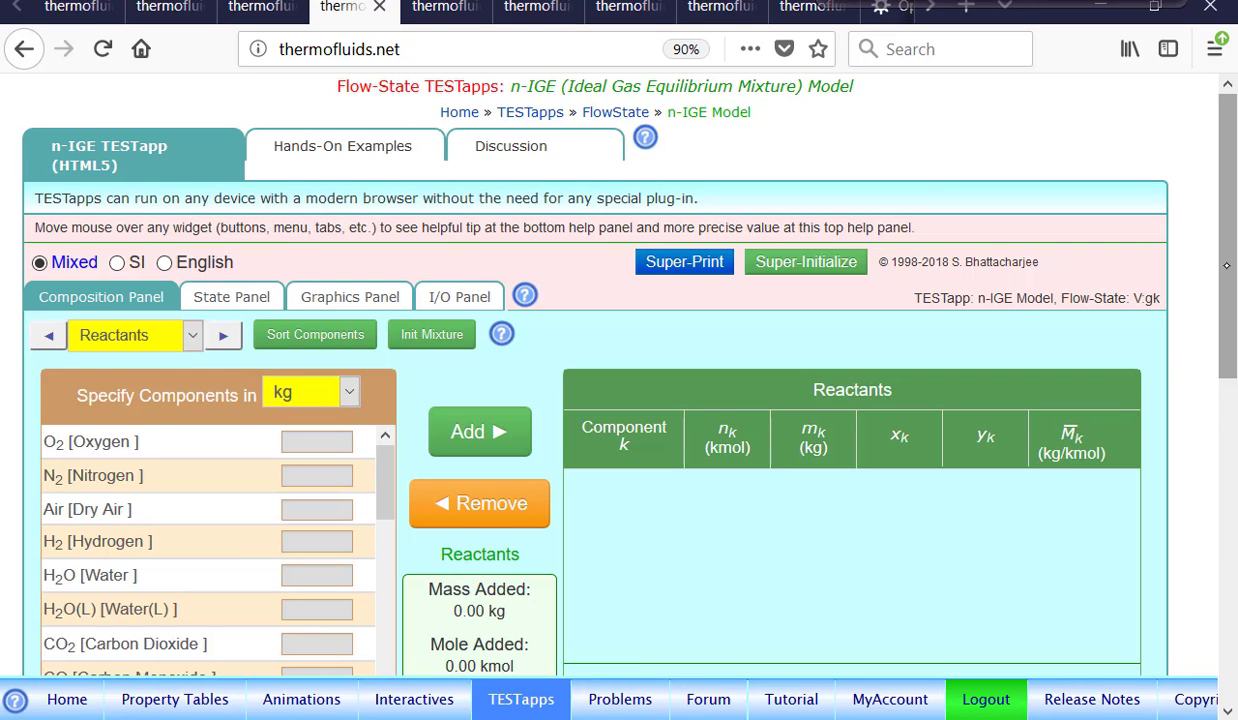
Specify reactant components in kmol and add 1 kmol each of N2 and O2 to the reactants.
scroll(608, 400, "down", 3)
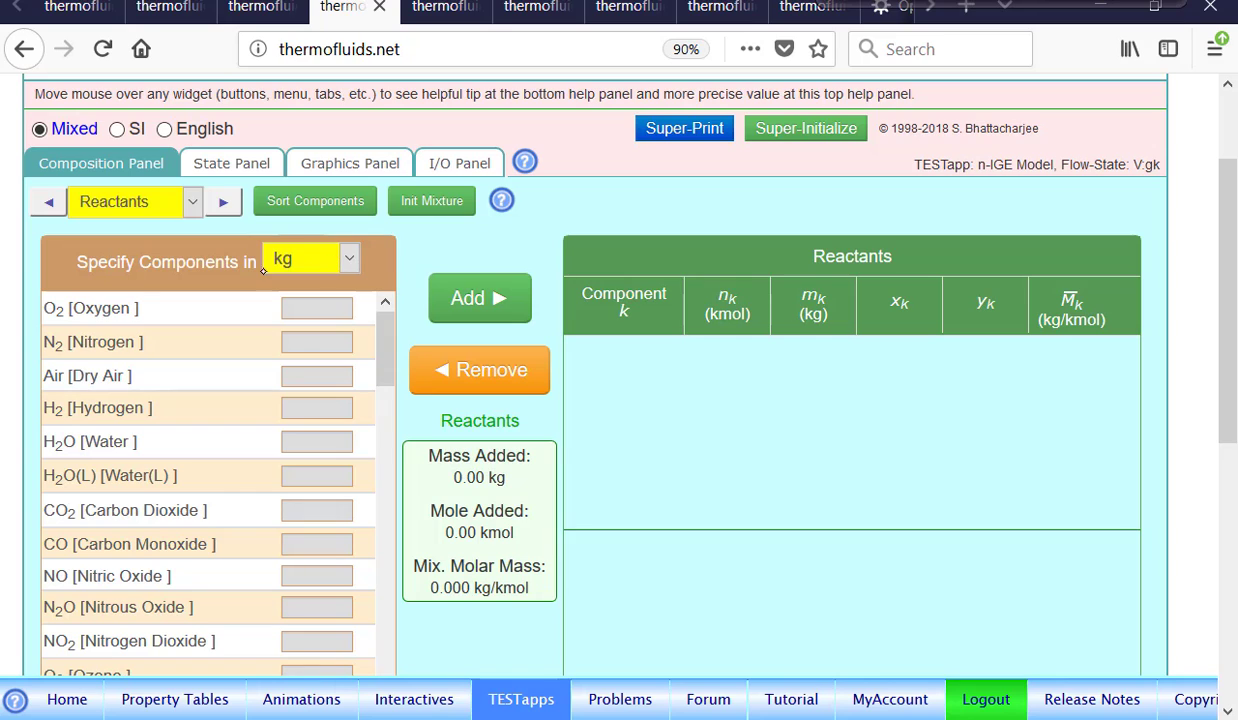
left_click(350, 260)
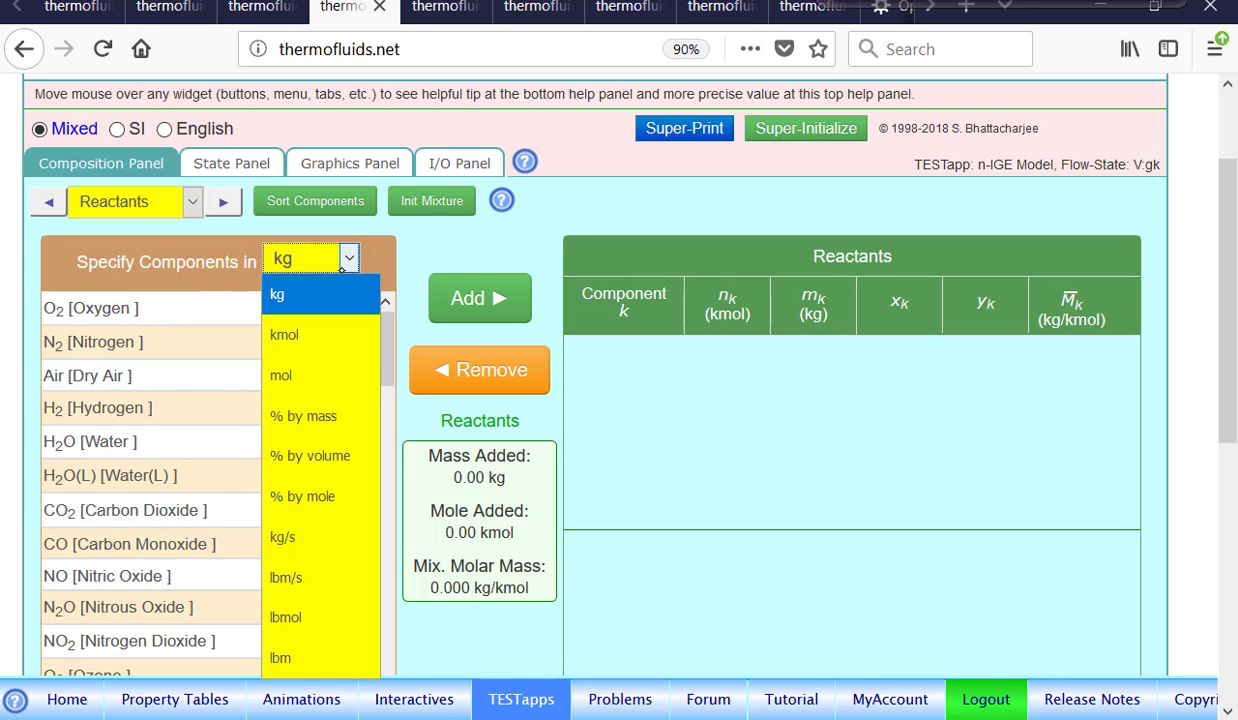
left_click(312, 339)
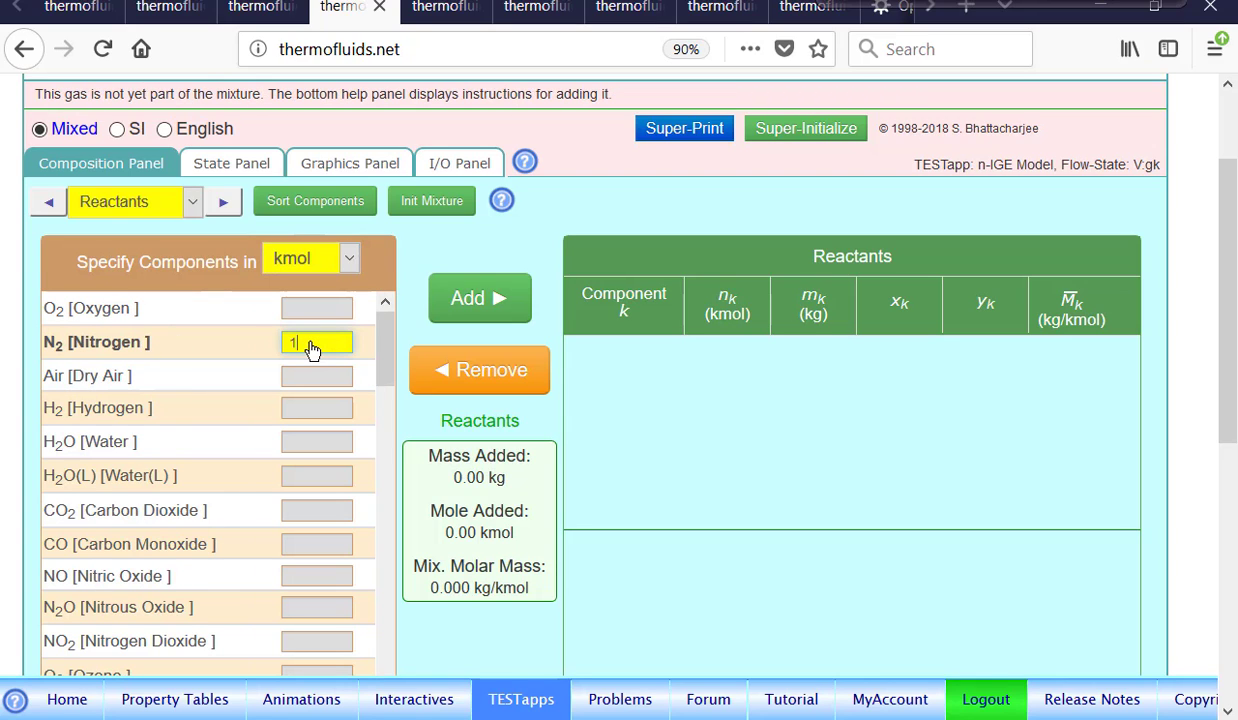
left_click(500, 299)
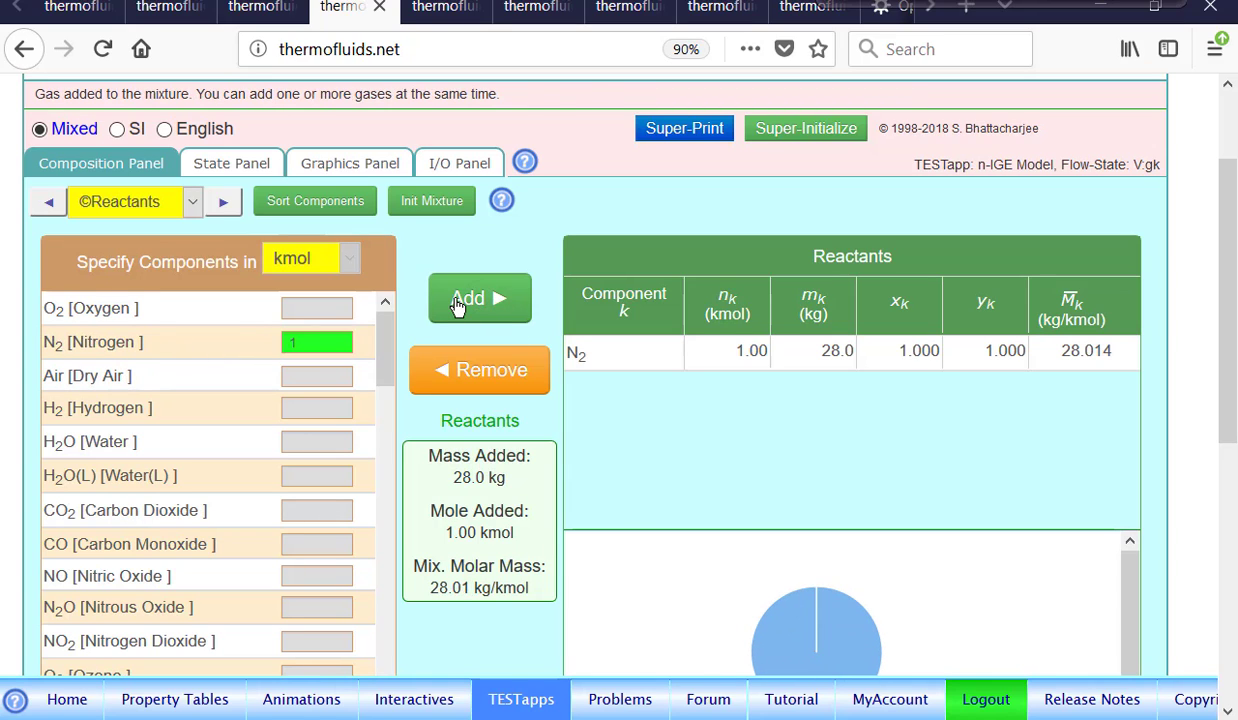
left_click(199, 322)
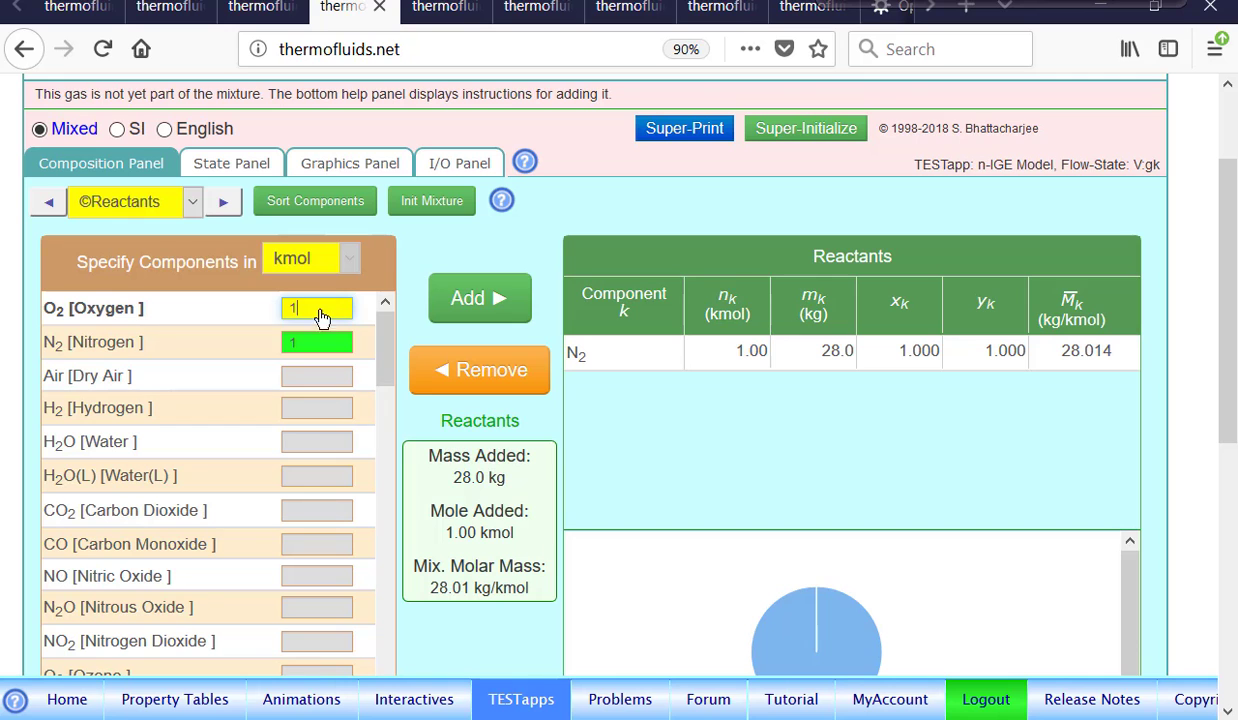
left_click(478, 298)
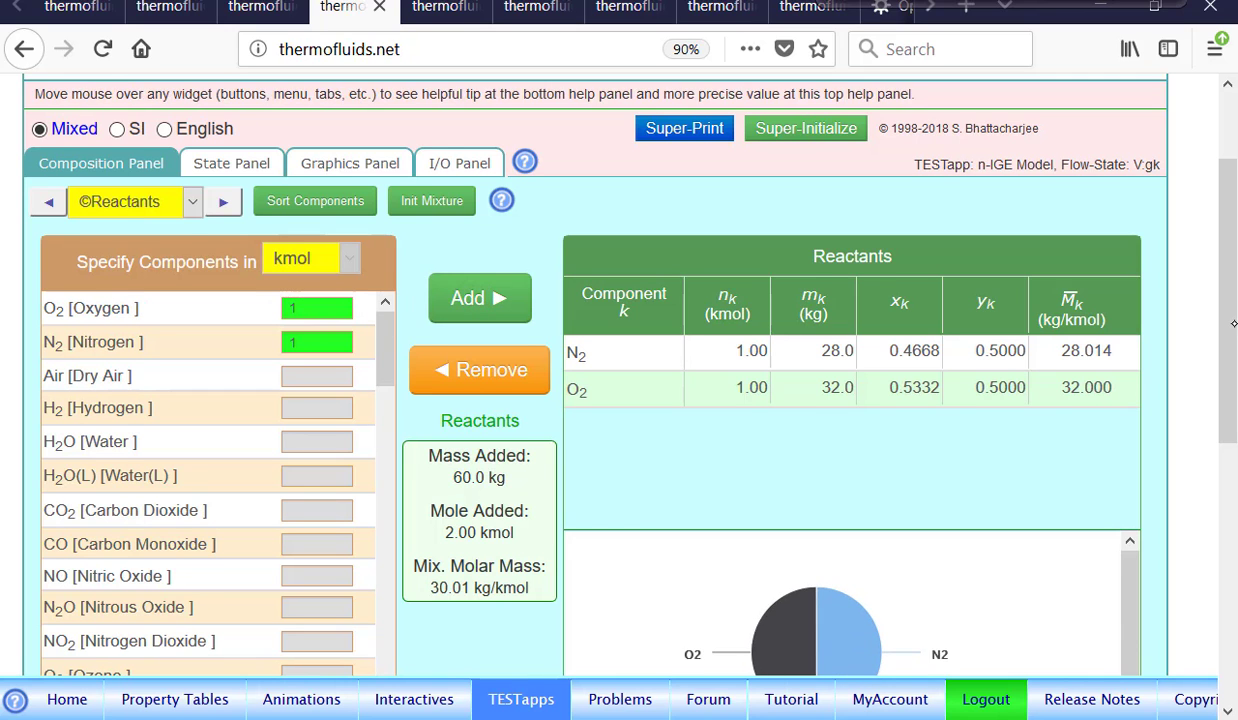
Switch the composition to Products, select all components and add them to the products list.
scroll(1234, 323, "down", 3)
mouse_move(808, 446)
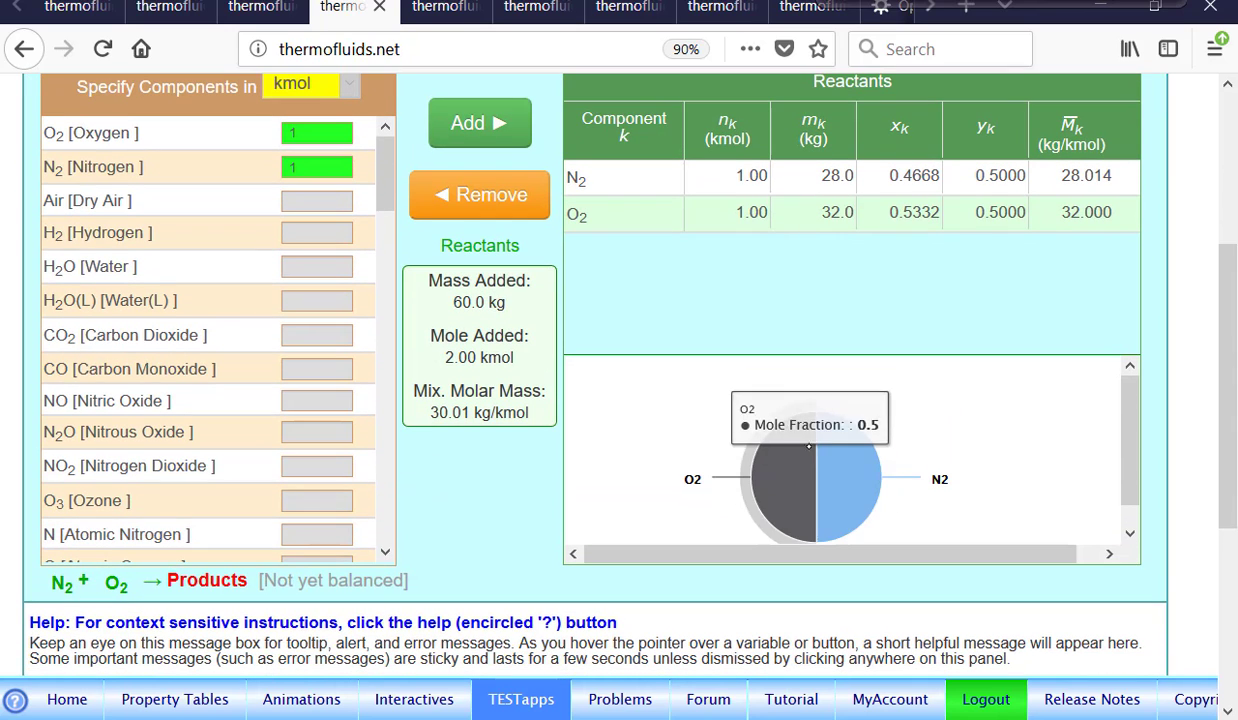
scroll(1228, 197, "up", 5)
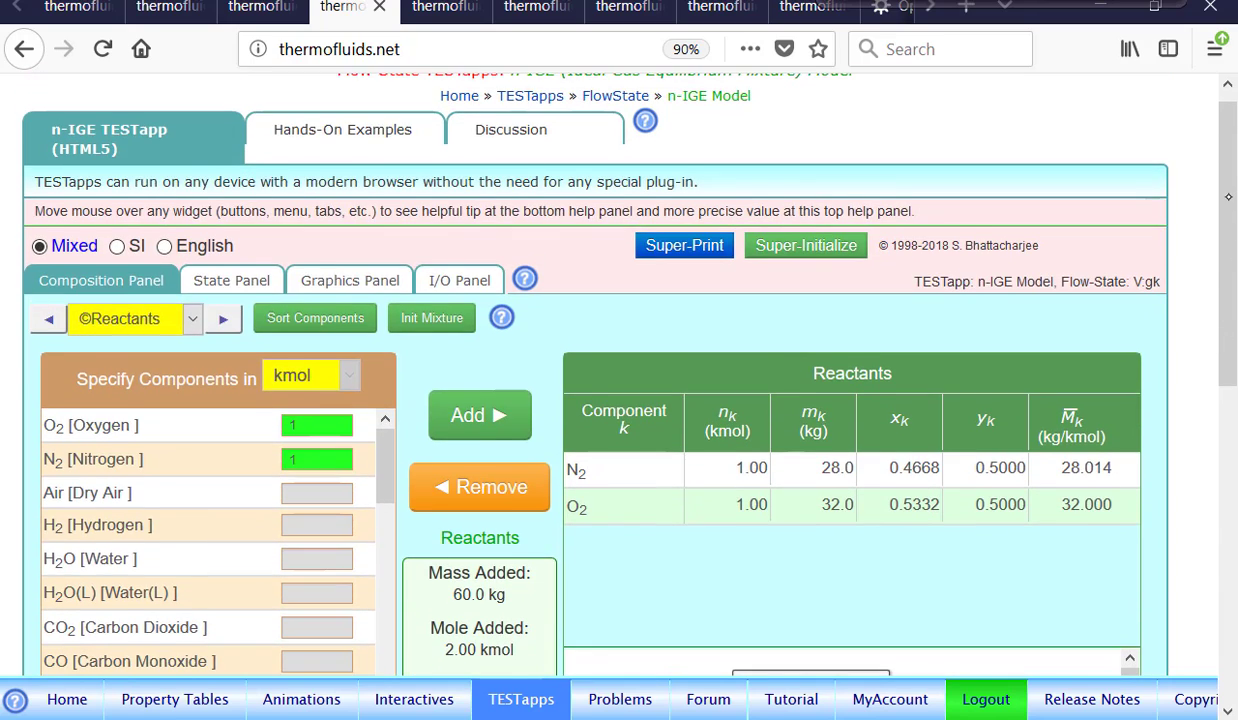
scroll(1228, 197, "down", 1)
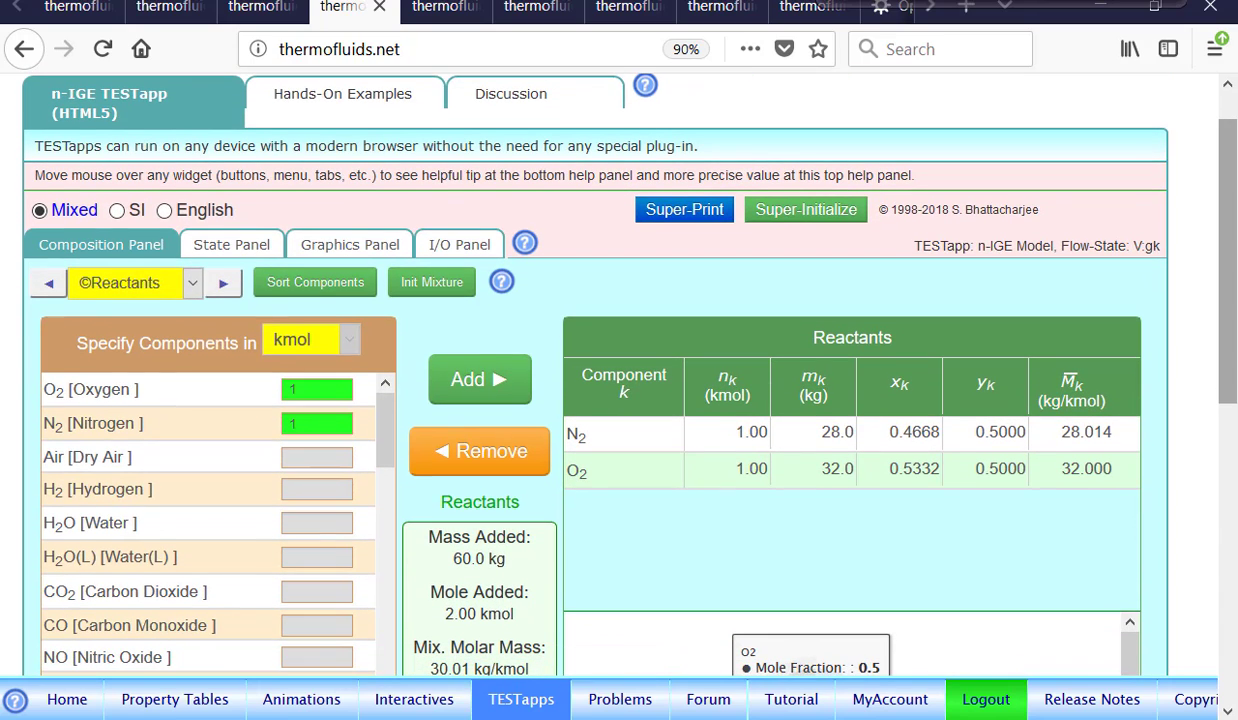
left_click(225, 287)
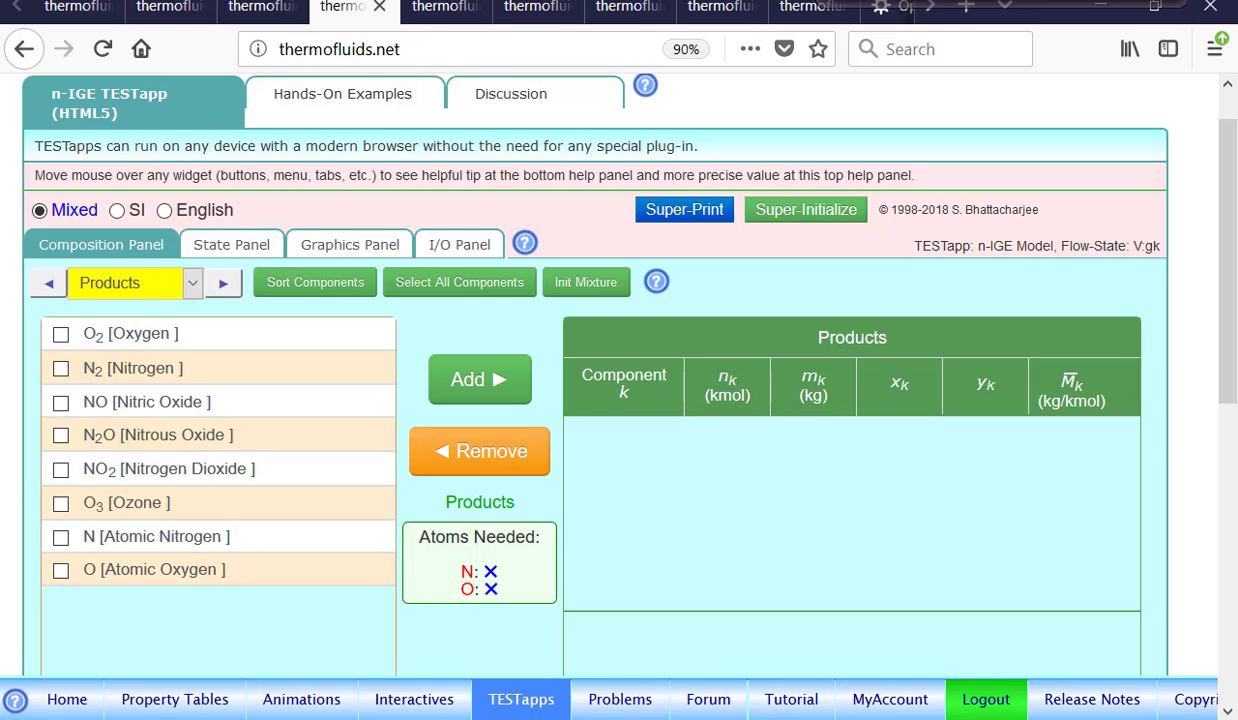
left_click(455, 287)
left_click(485, 388)
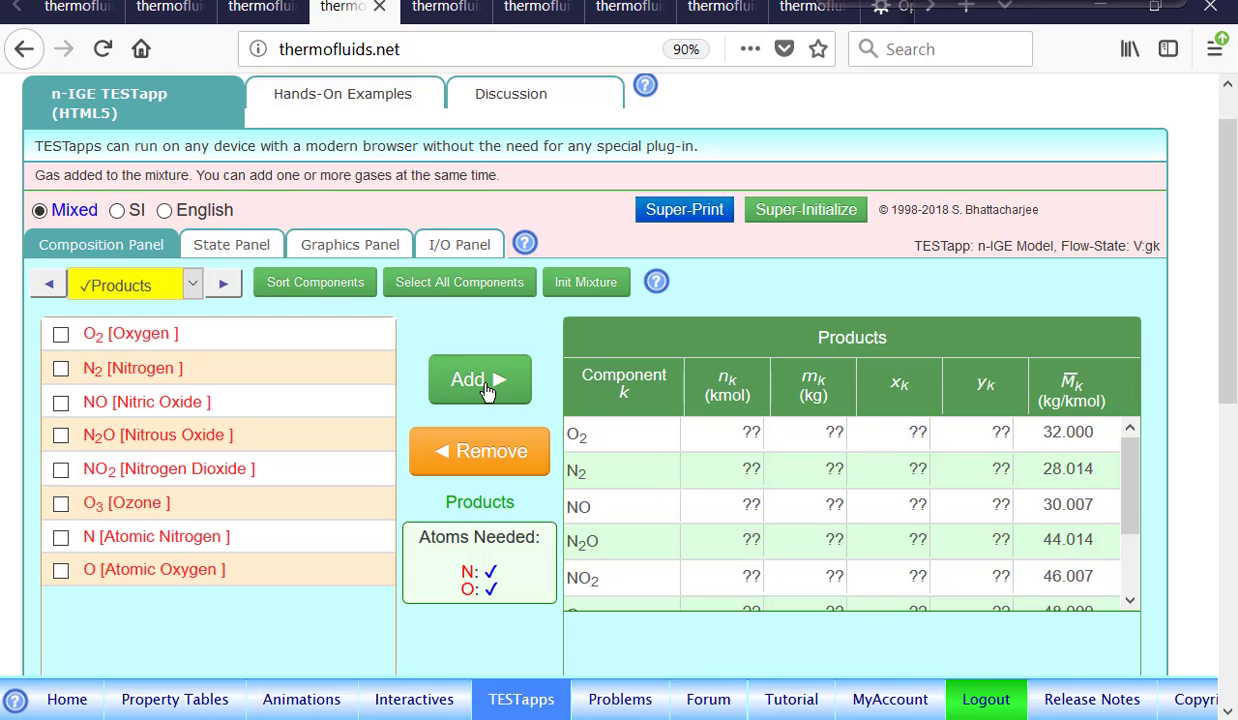
In the state panel, set State-1 pressure to 100 kPa and temperature to 300 K.
scroll(487, 390, "down", 3)
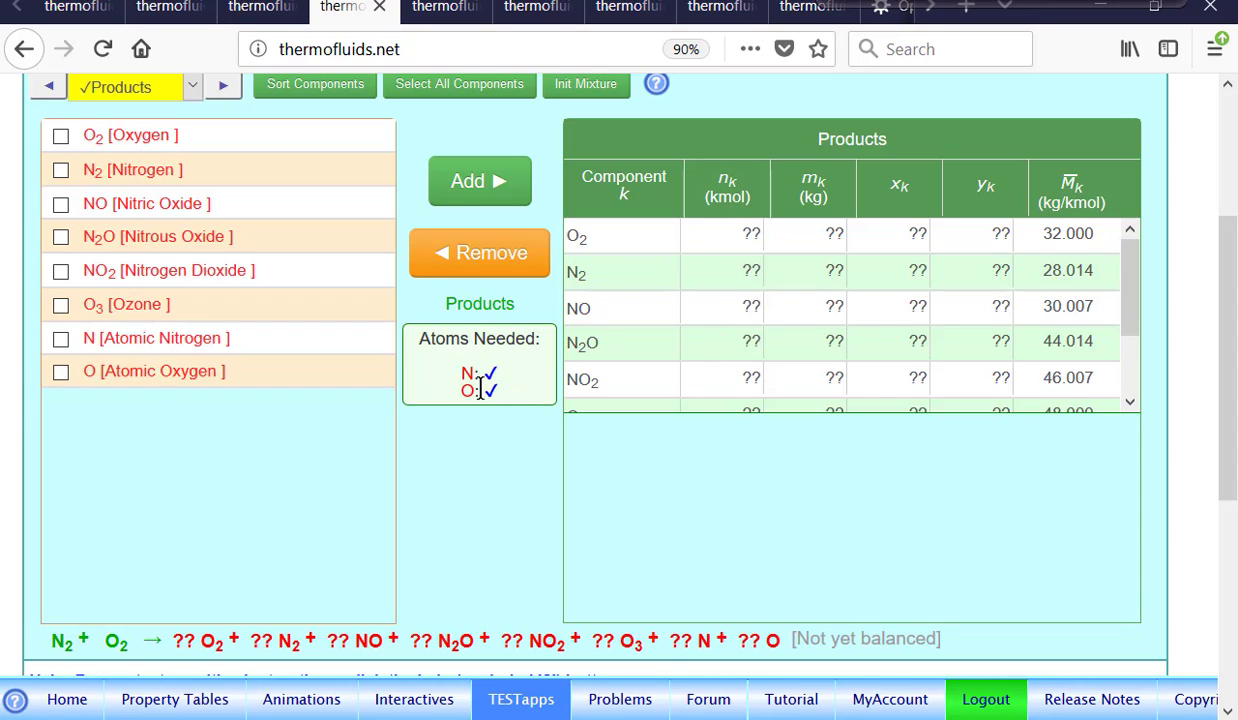
scroll(620, 340, "up", 3)
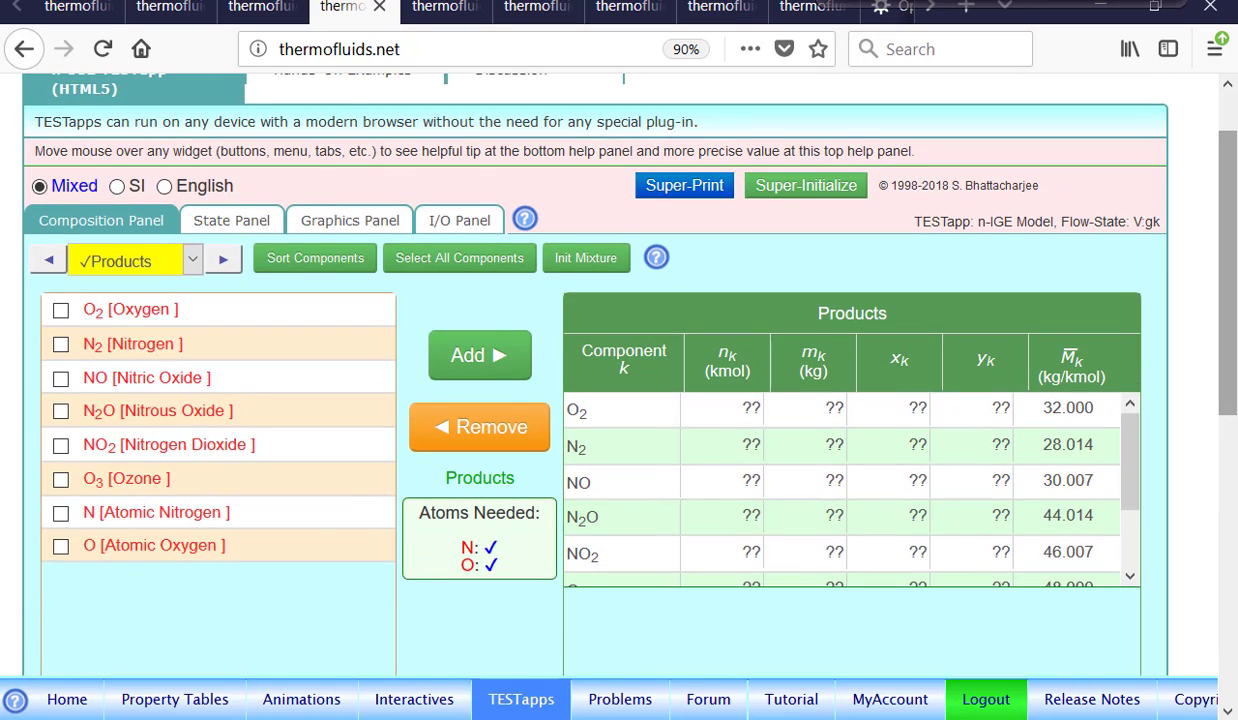
left_click(250, 232)
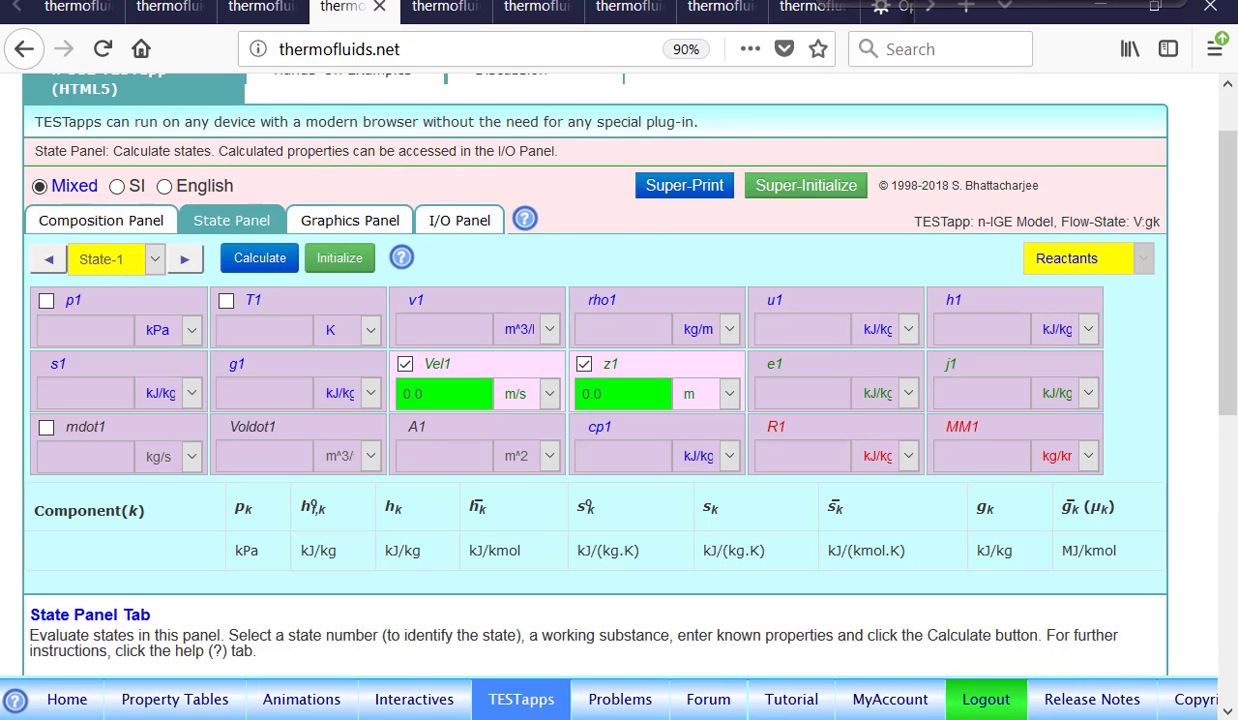
left_click(97, 313)
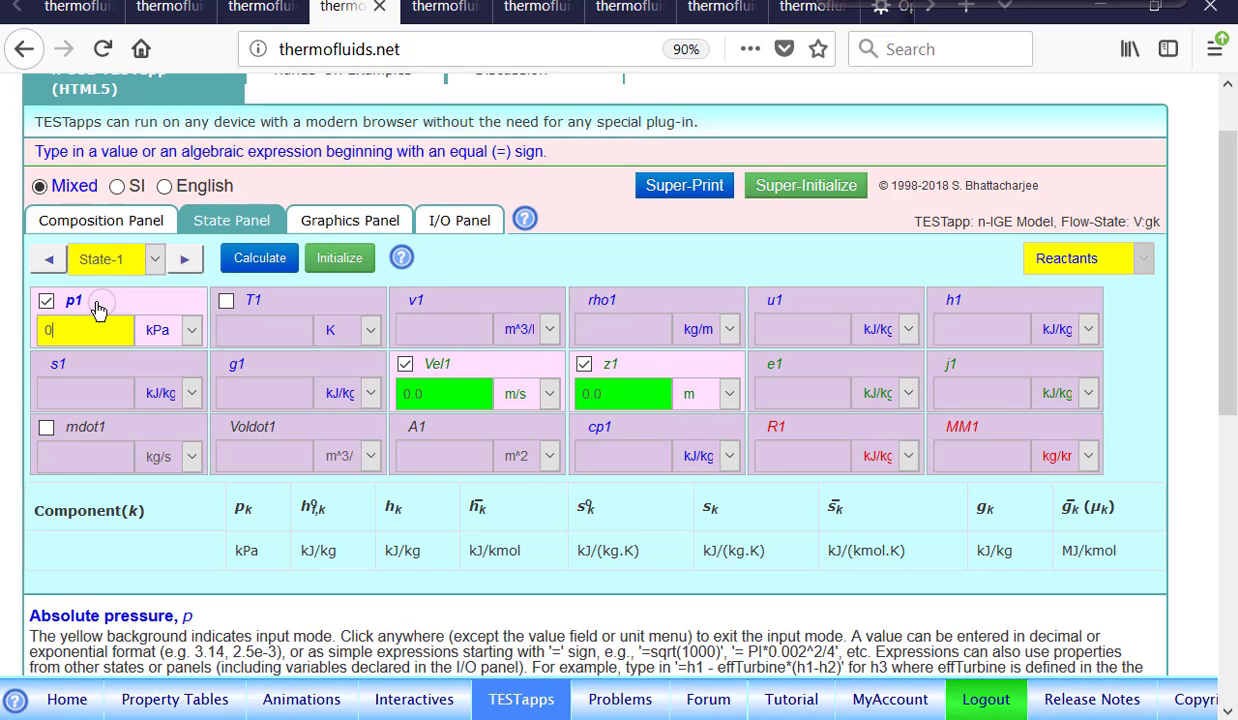
type("100")
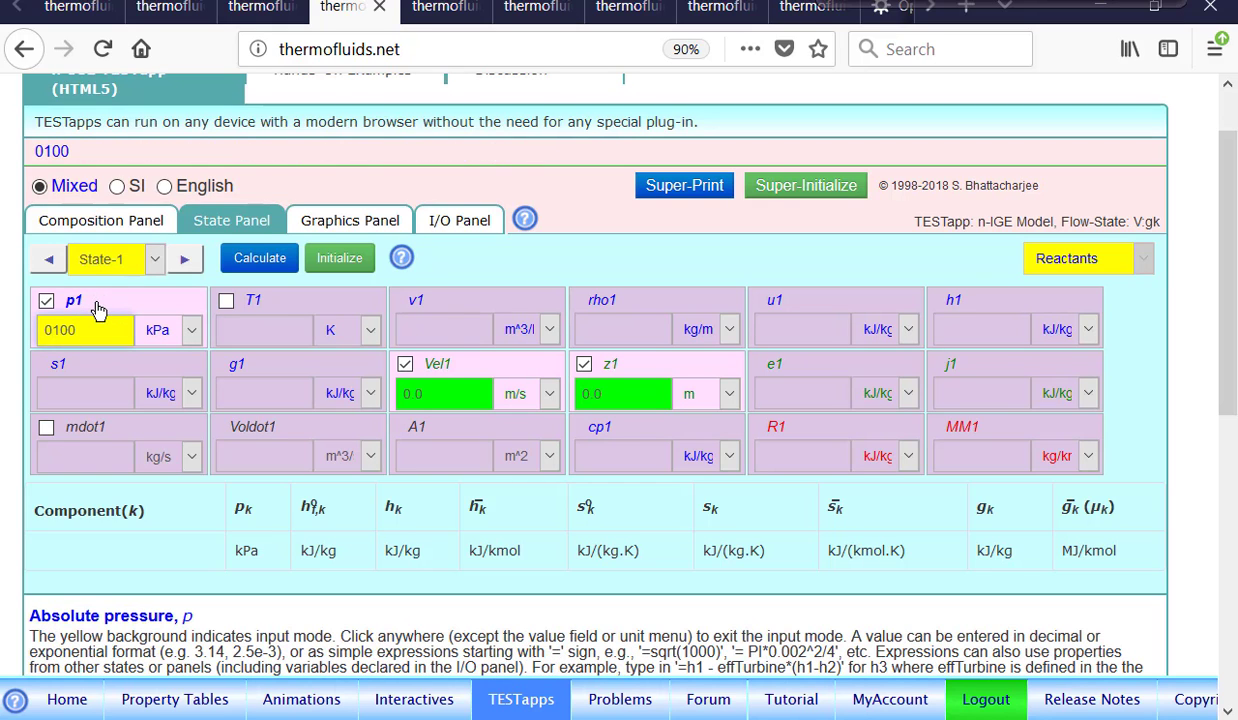
left_click(286, 311)
type("0300")
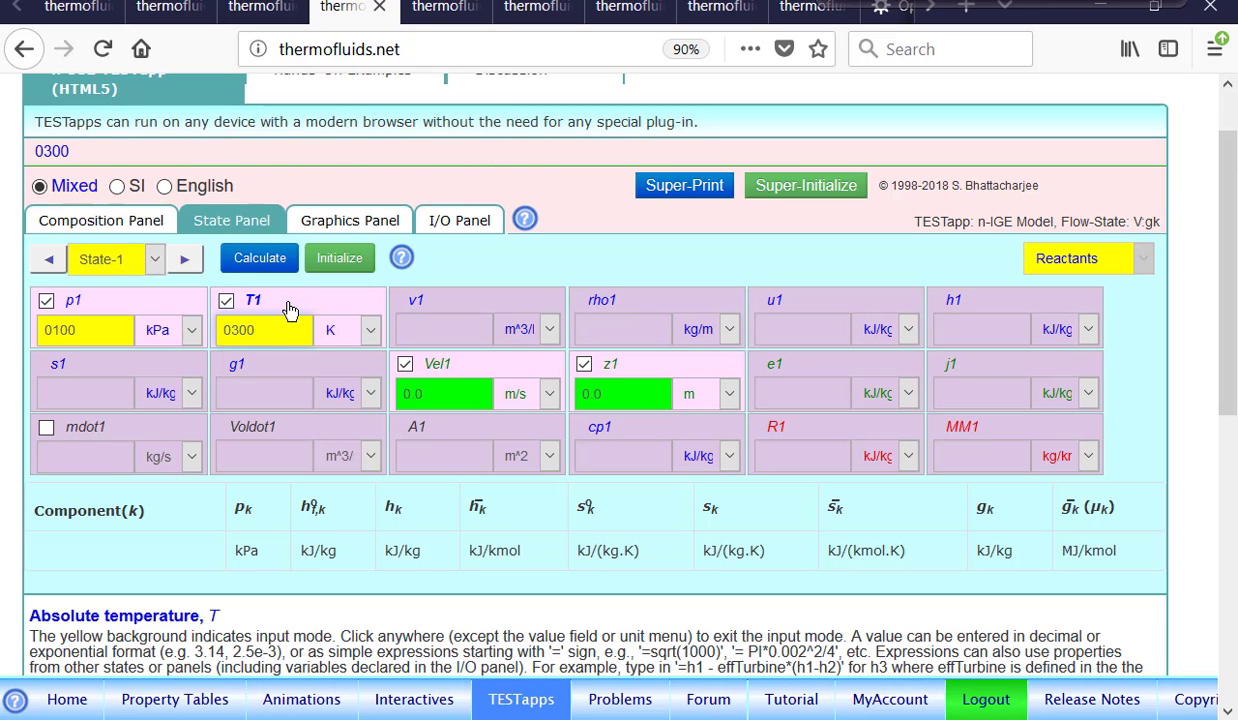
key("Return")
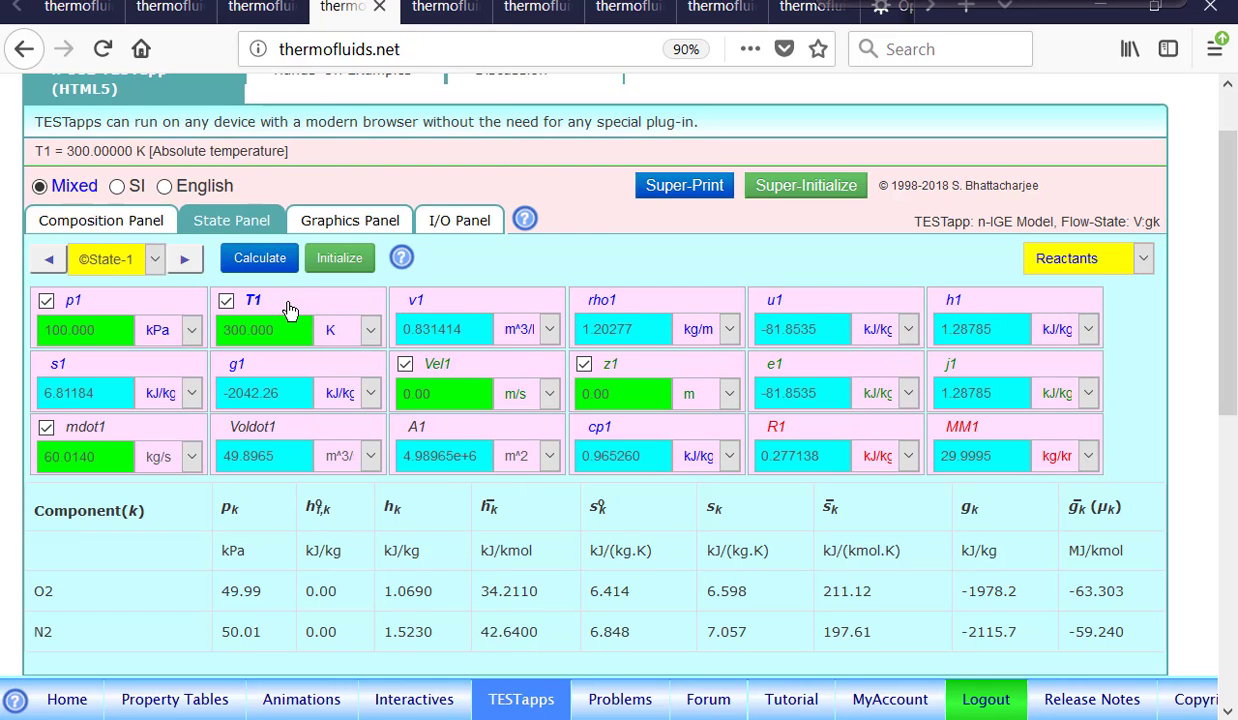
Set the State-1 mass flow rate to 1 kg/s and calculate the state.
mouse_move(85, 433)
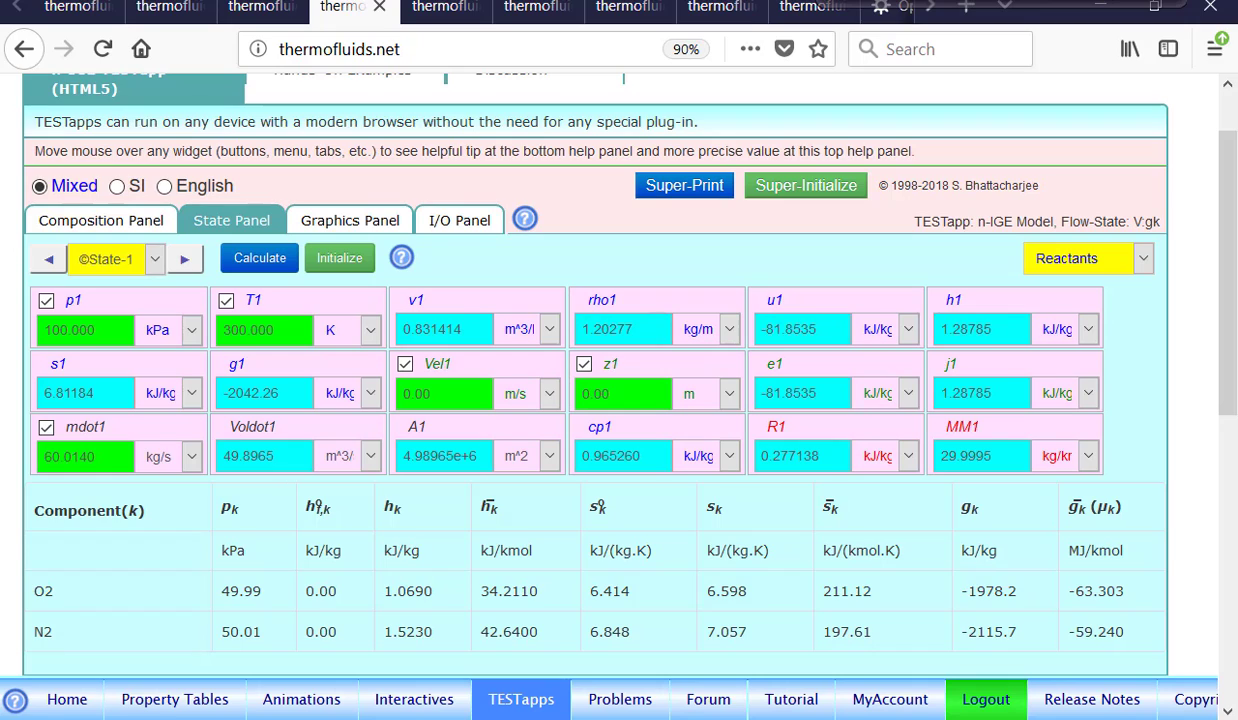
left_click(47, 428)
left_click(47, 428)
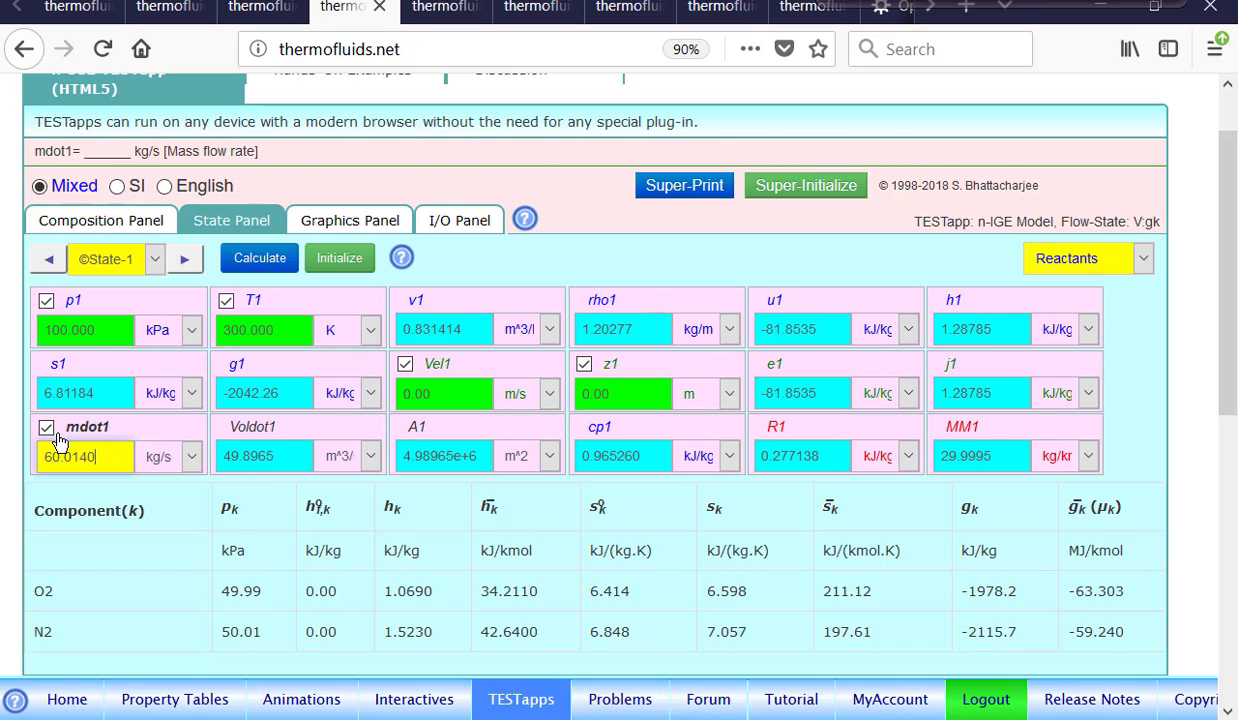
key("BackSpace")
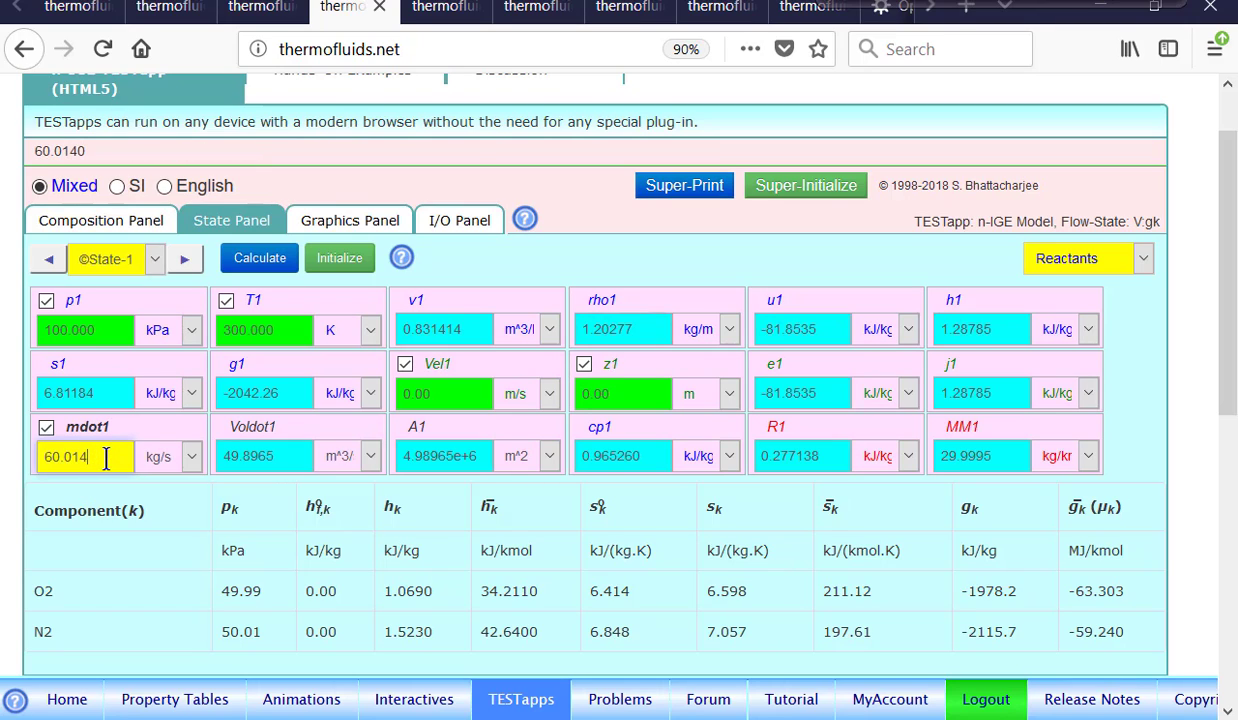
key("BackSpace")
key("BackSpace")
key("BackSpace")
key("BackSpace")
key("BackSpace")
type("1")
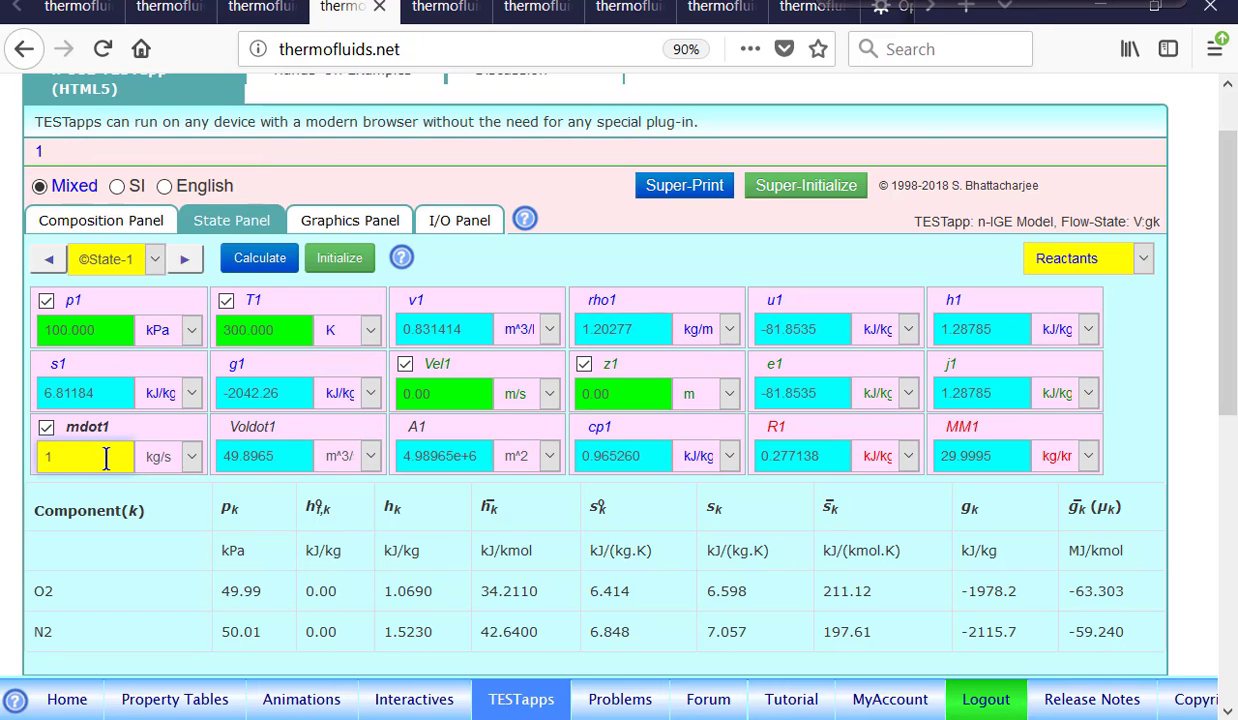
left_click(258, 260)
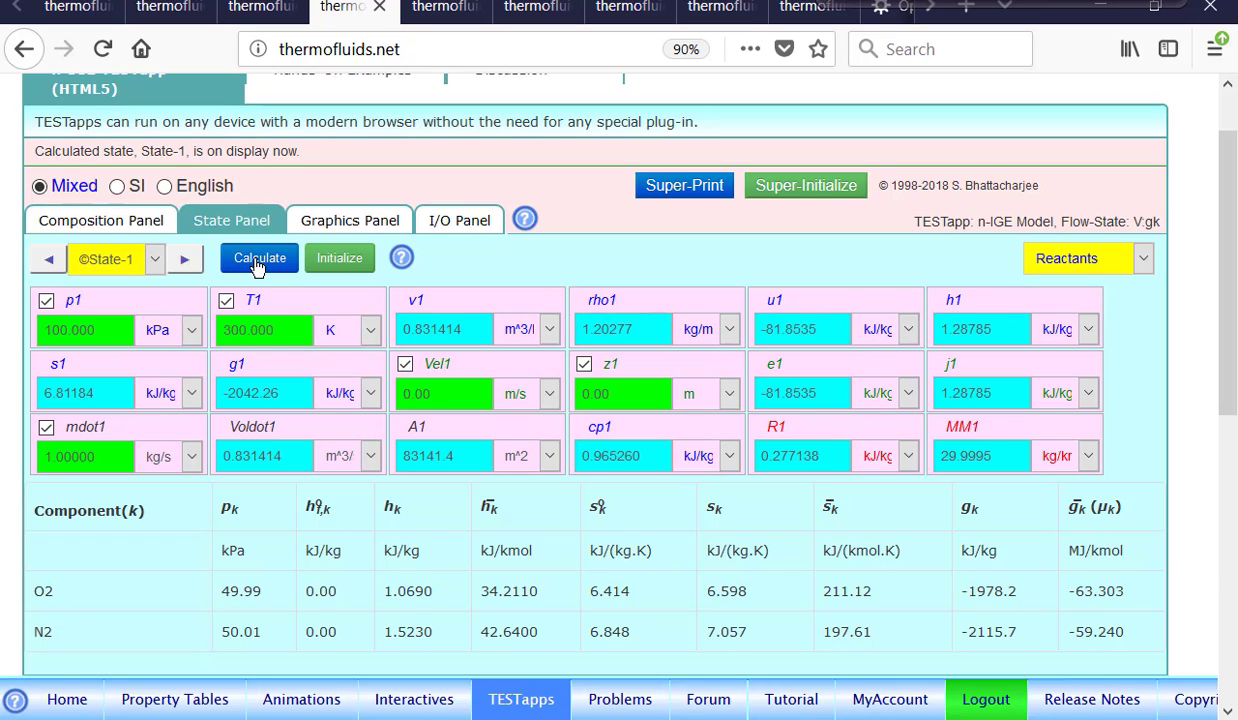
Move to State-2 and set its pressure to 100 kPa and temperature to 2000 K.
mouse_move(958, 428)
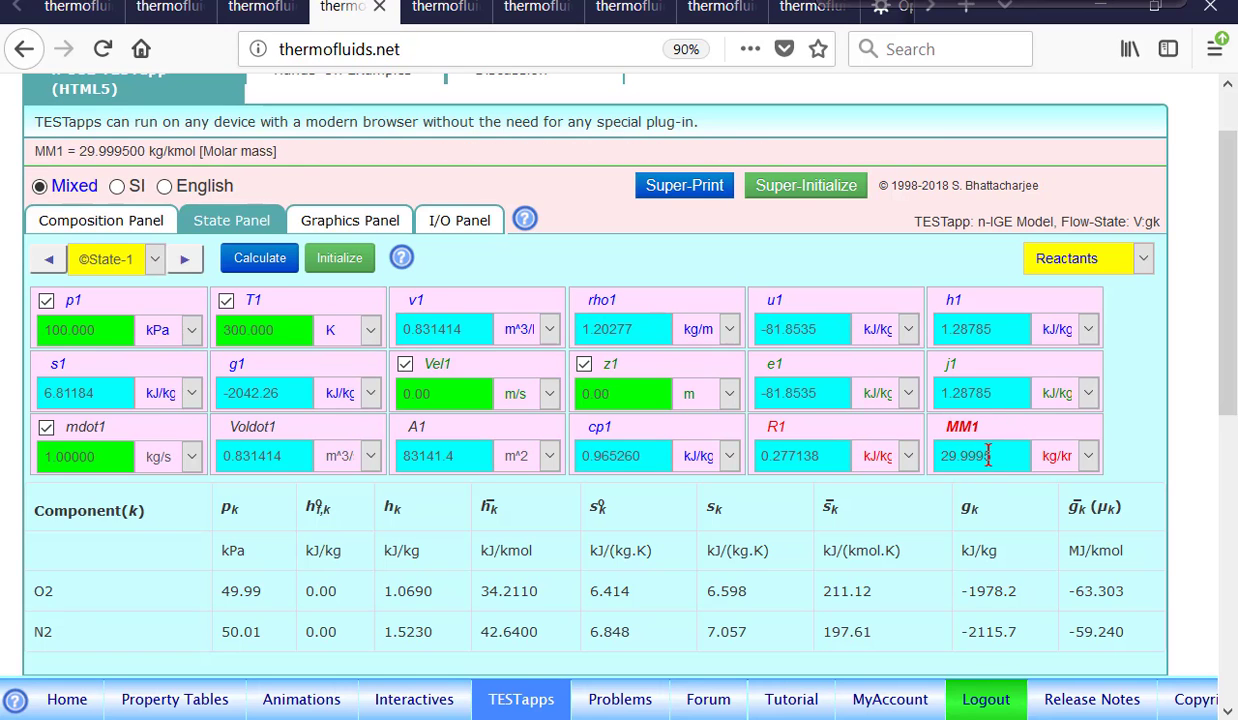
scroll(993, 455, "down", 3)
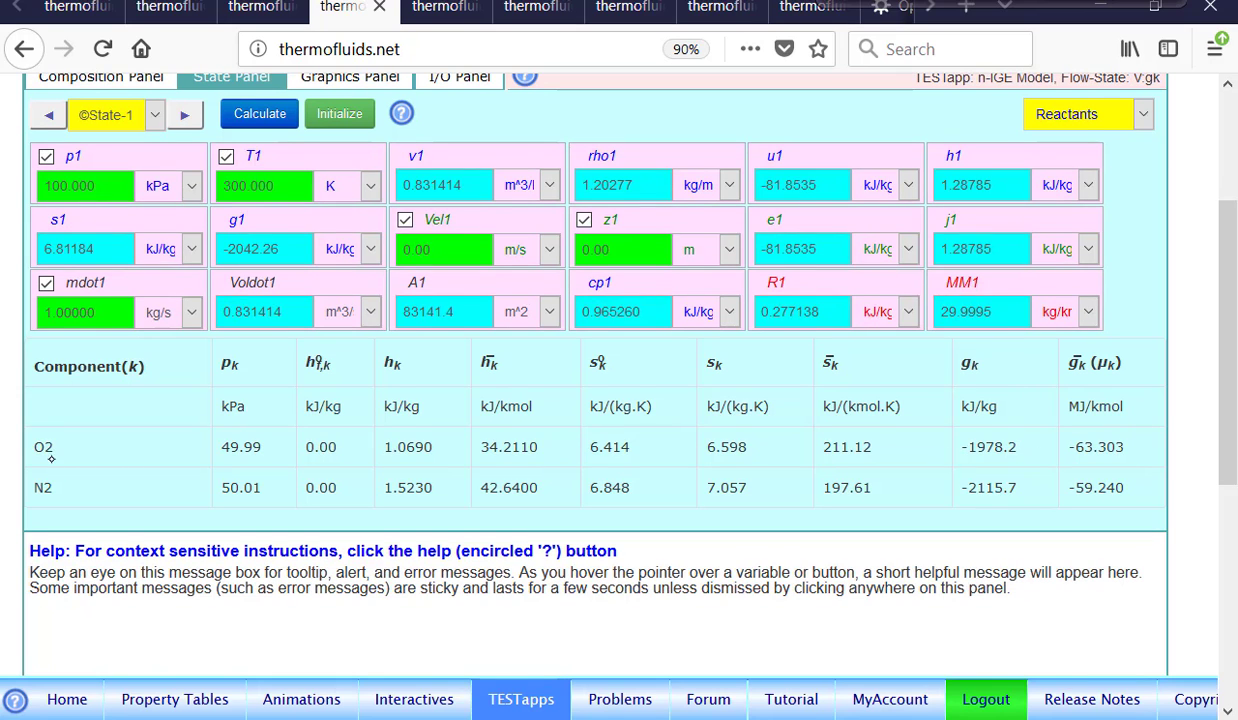
scroll(1096, 447, "up", 4)
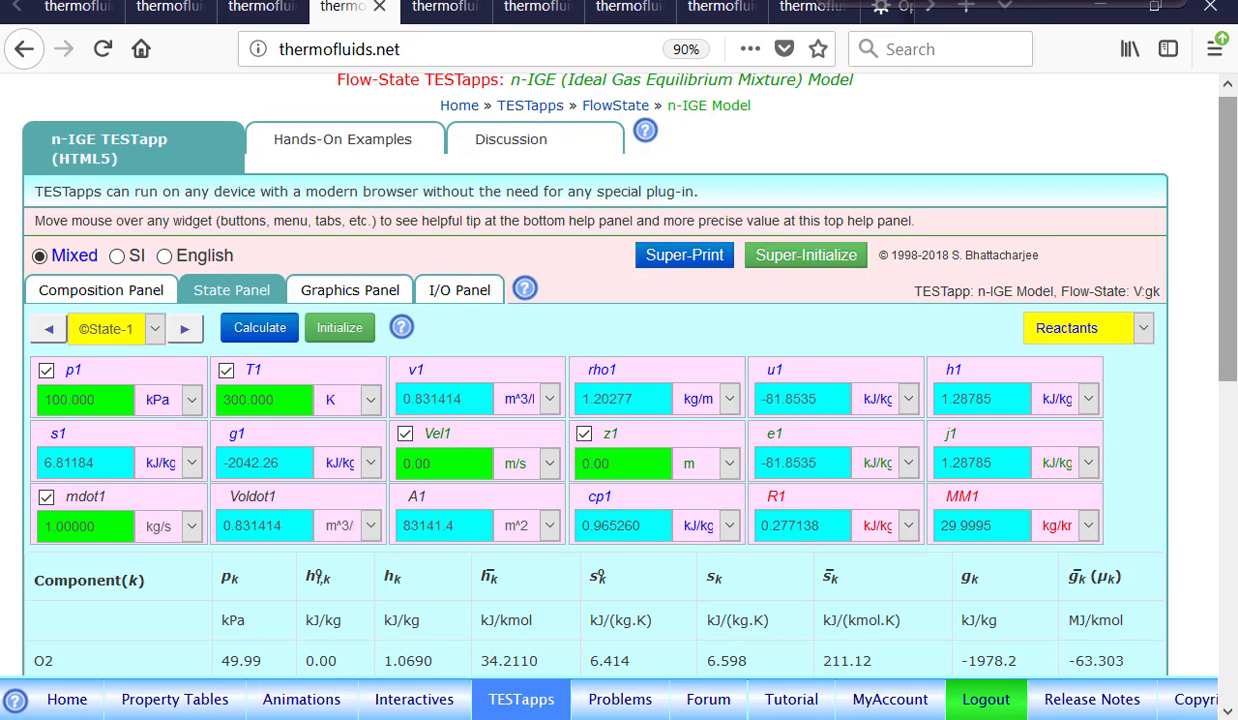
left_click(184, 328)
left_click(104, 372)
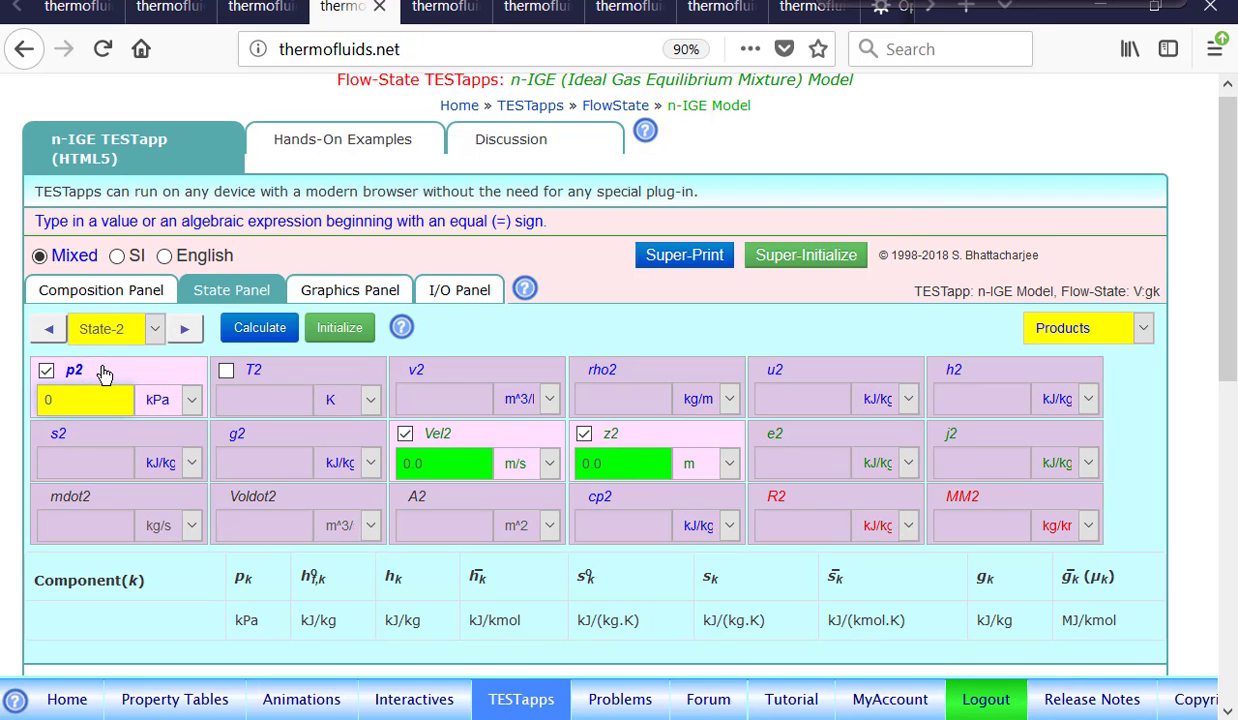
type("1")
type("00")
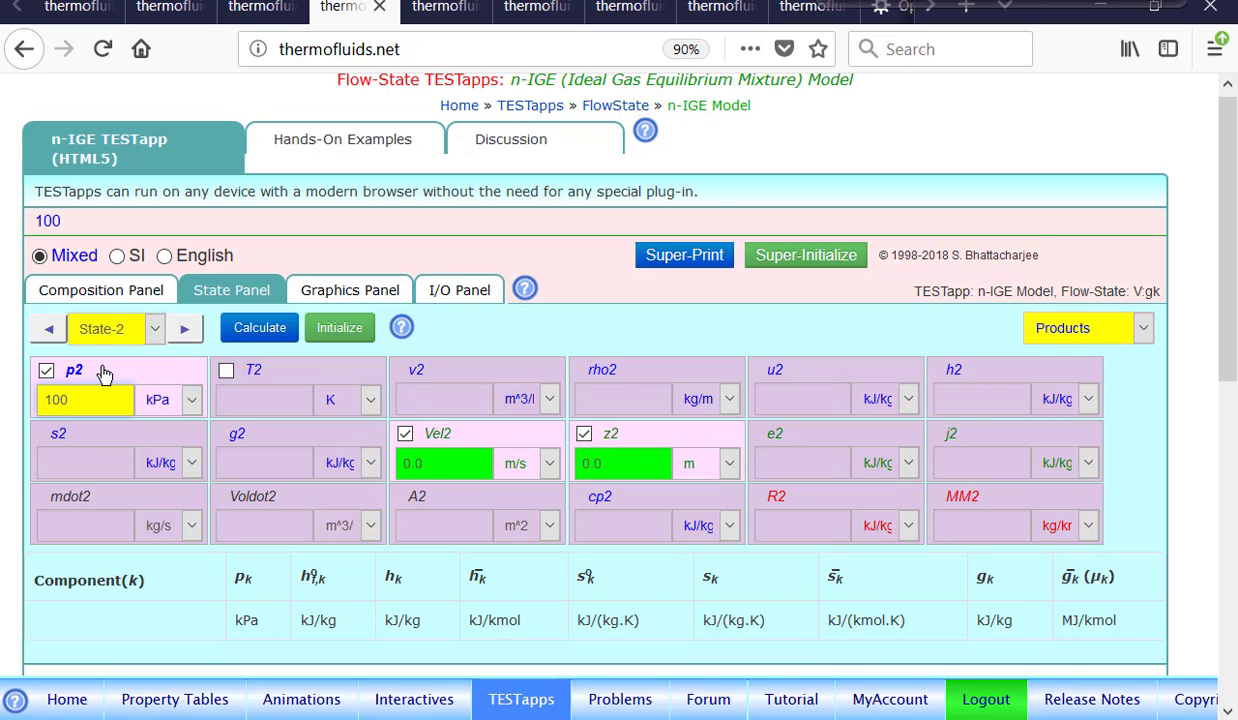
left_click(276, 382)
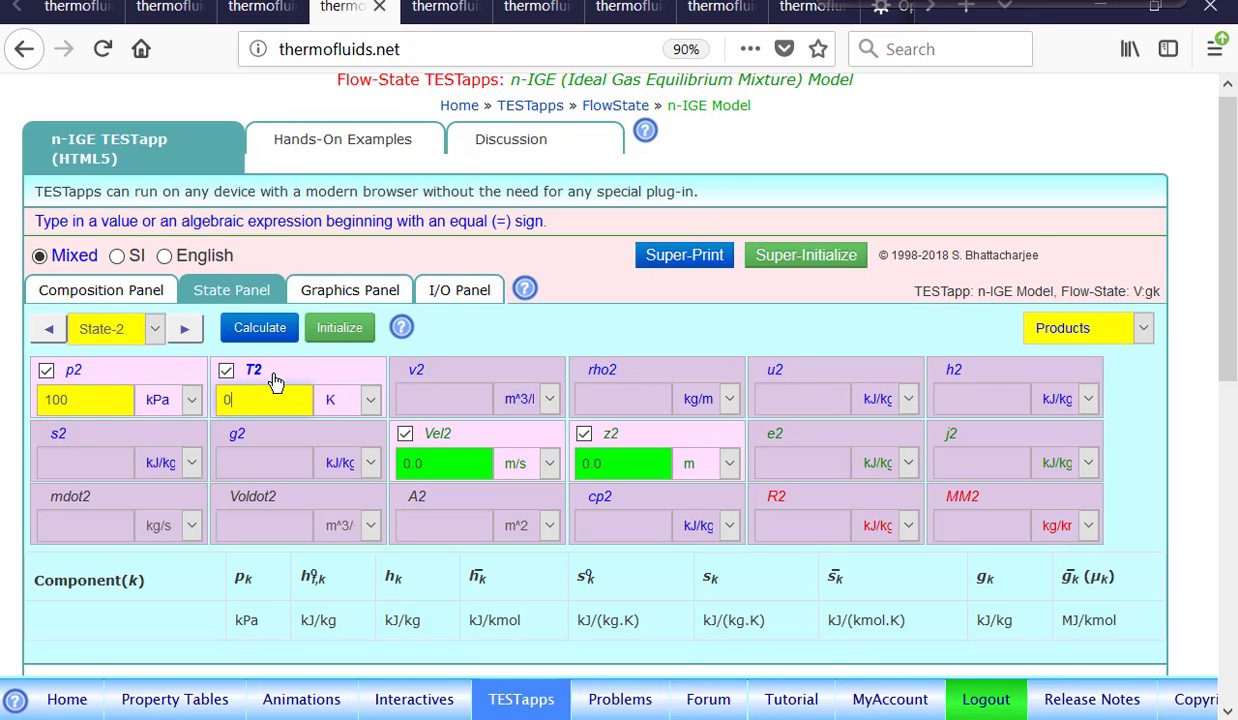
type("2000")
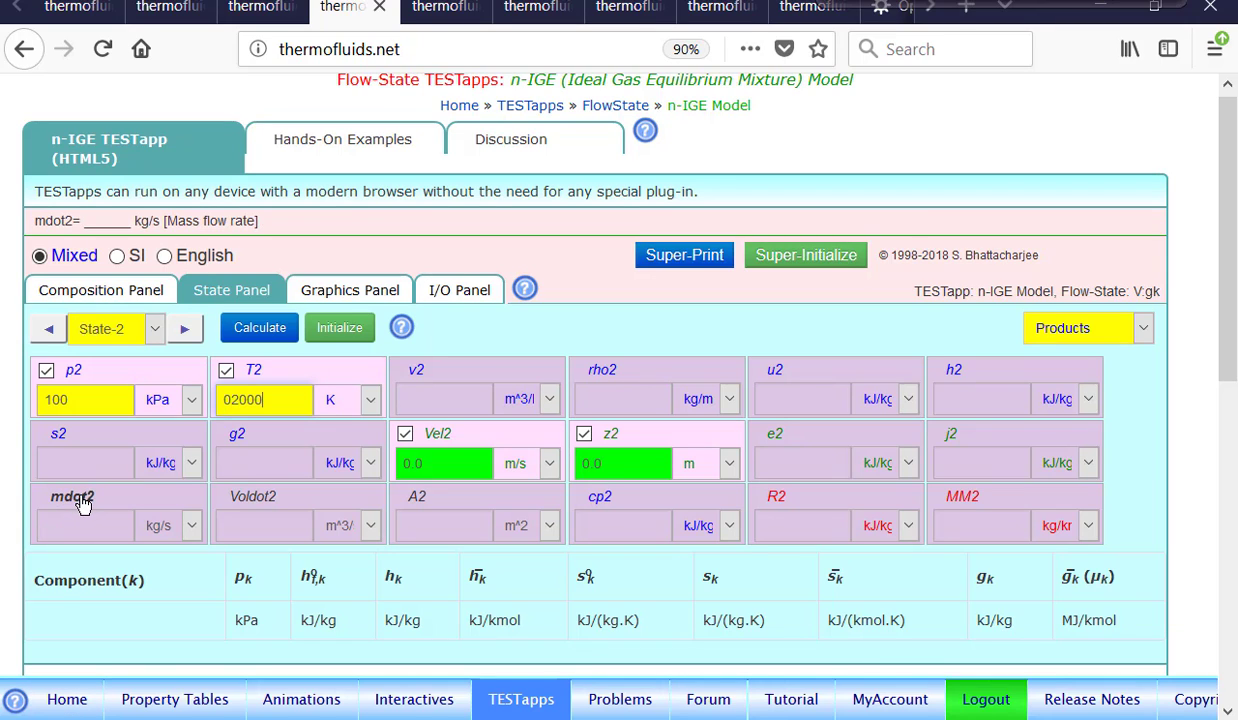
Calculate State-2 and review the component property table for the equilibrium products.
left_click(264, 333)
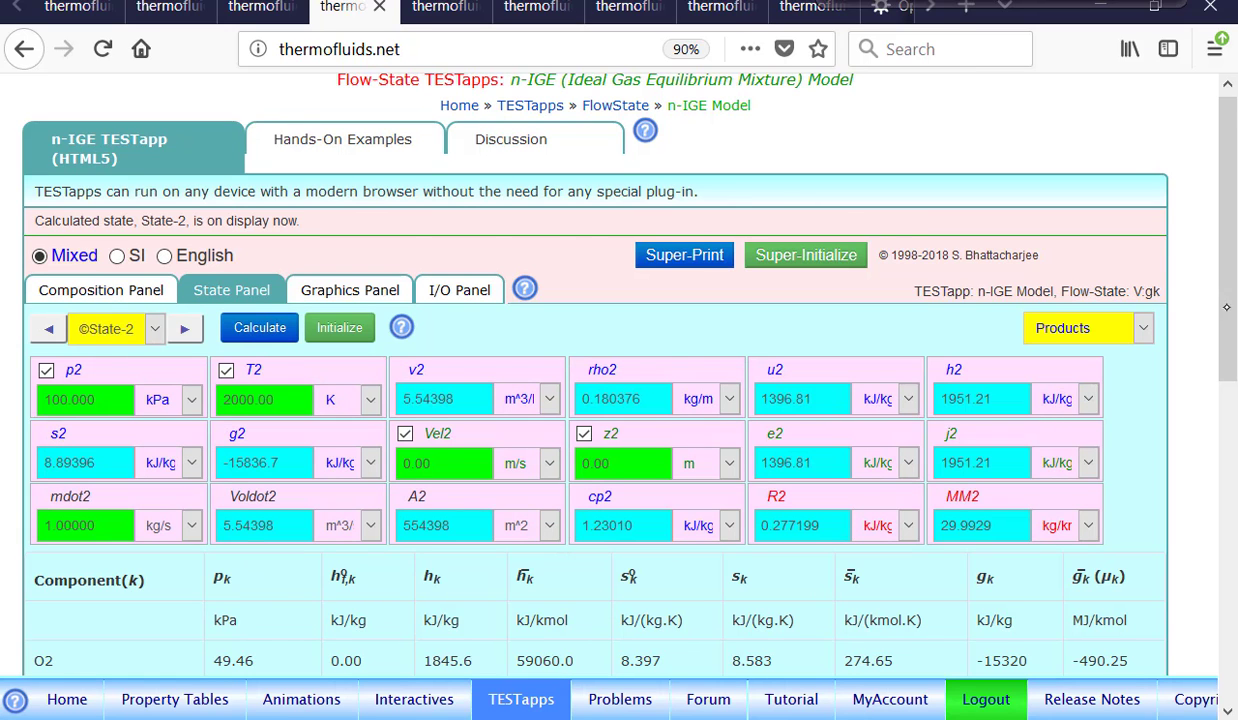
scroll(1230, 325, "down", 3)
left_click_drag(1230, 325, 1234, 480)
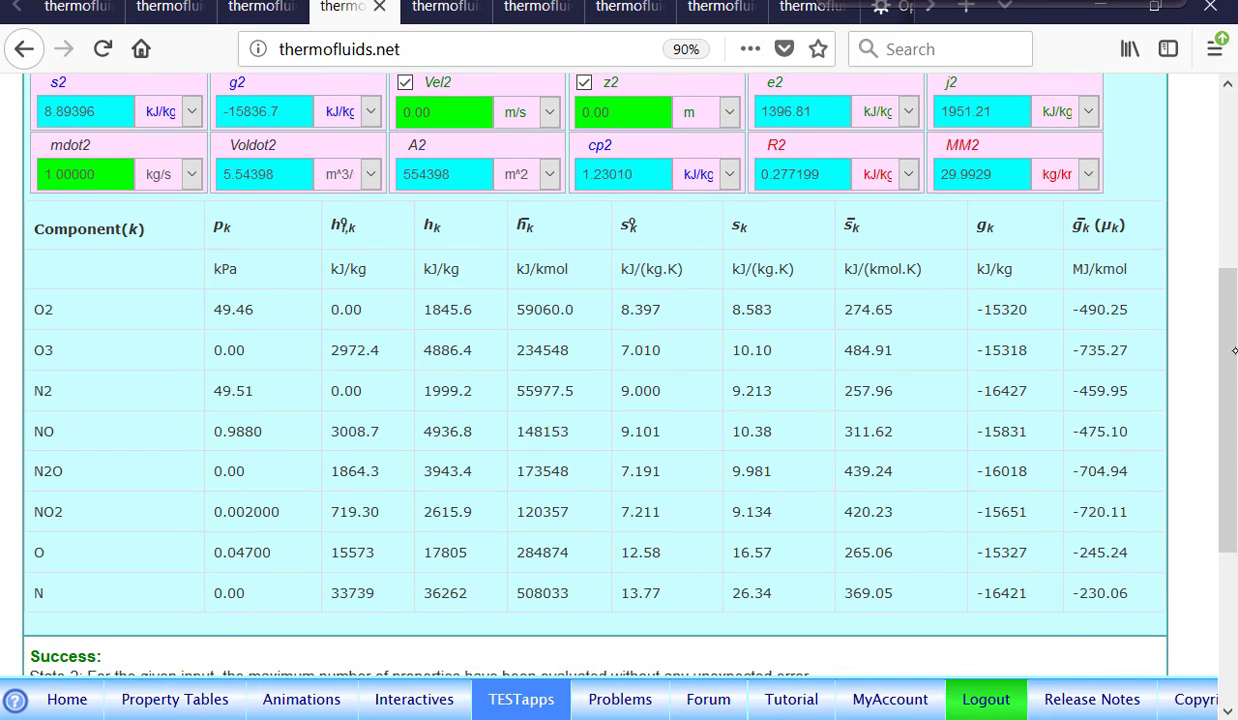
scroll(1234, 350, "up", 5)
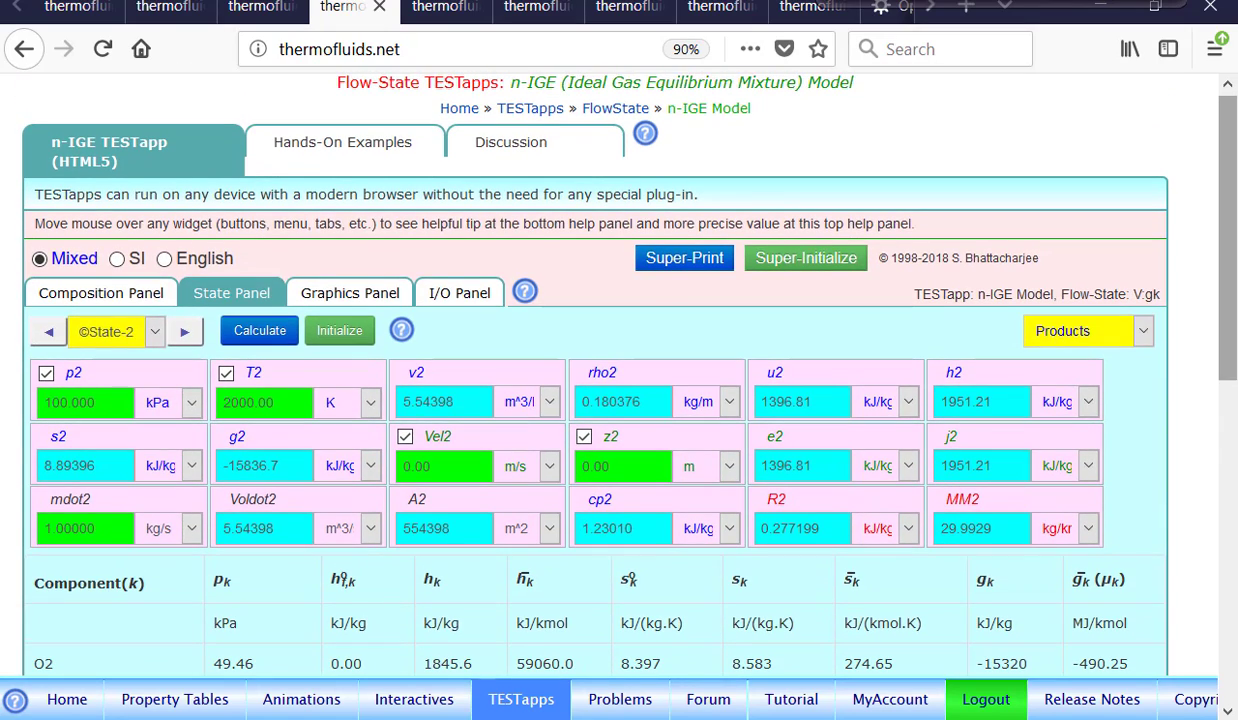
Review the equilibrium product composition and reaction on the Composition Panel.
left_click(118, 296)
scroll(756, 388, "down", 5)
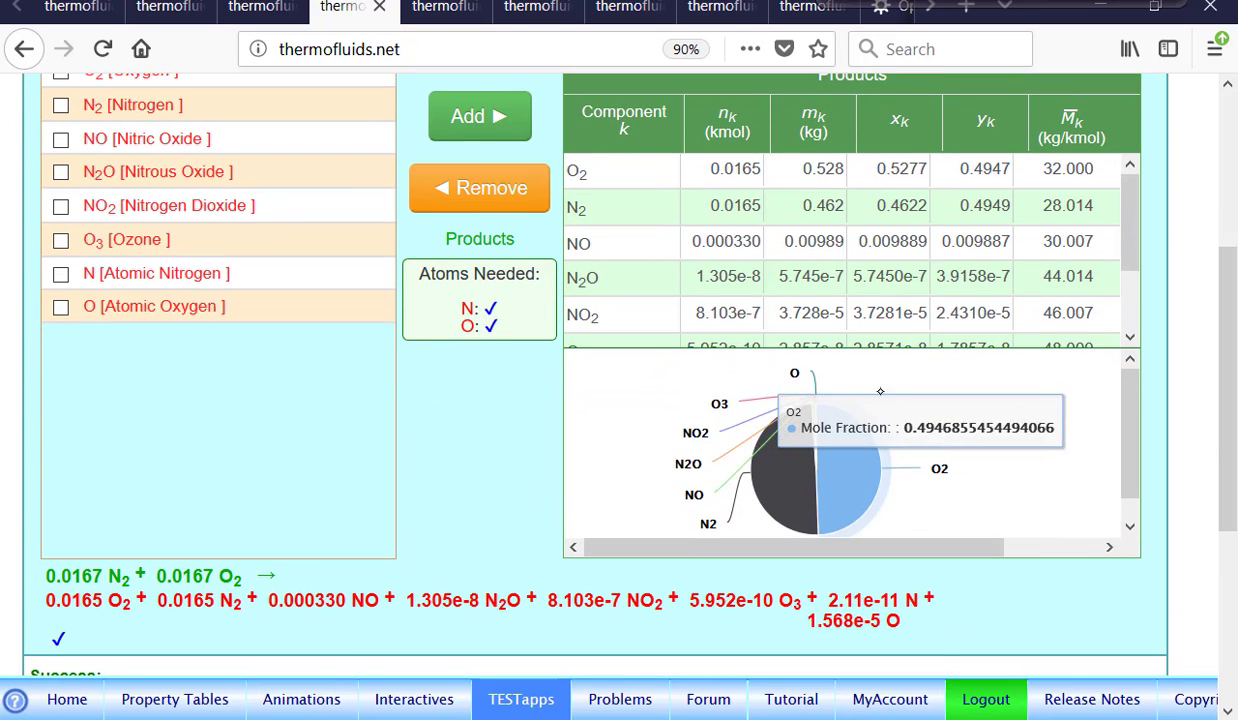
scroll(760, 232, "down", 2)
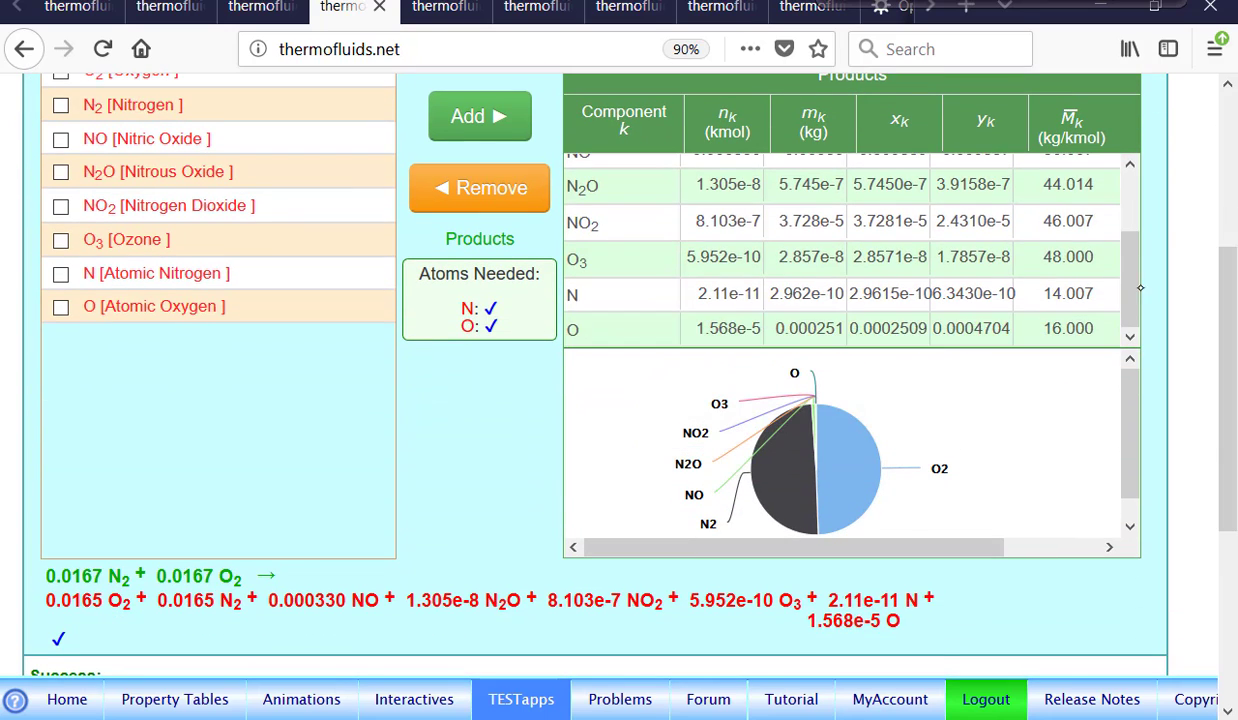
scroll(760, 232, "up", 2)
scroll(760, 300, "up", 5)
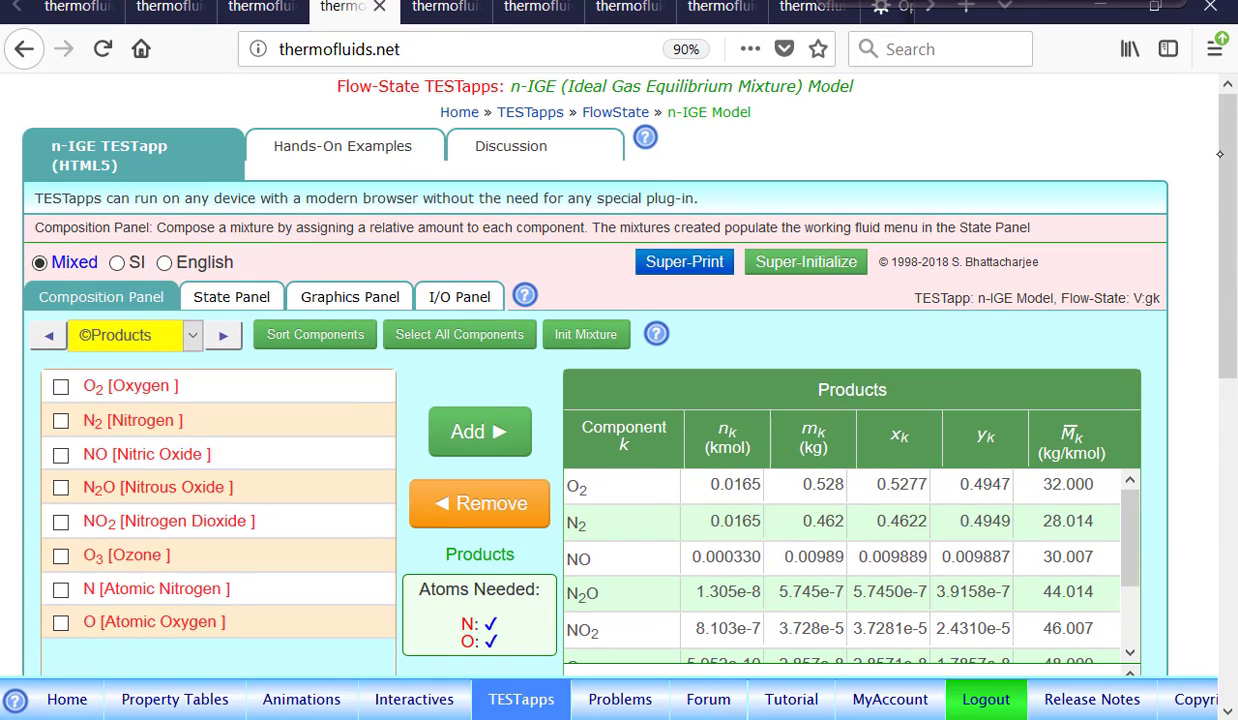
Generate the Super-Print report, review the detailed I/O output, and return to the State Panel.
left_click(686, 268)
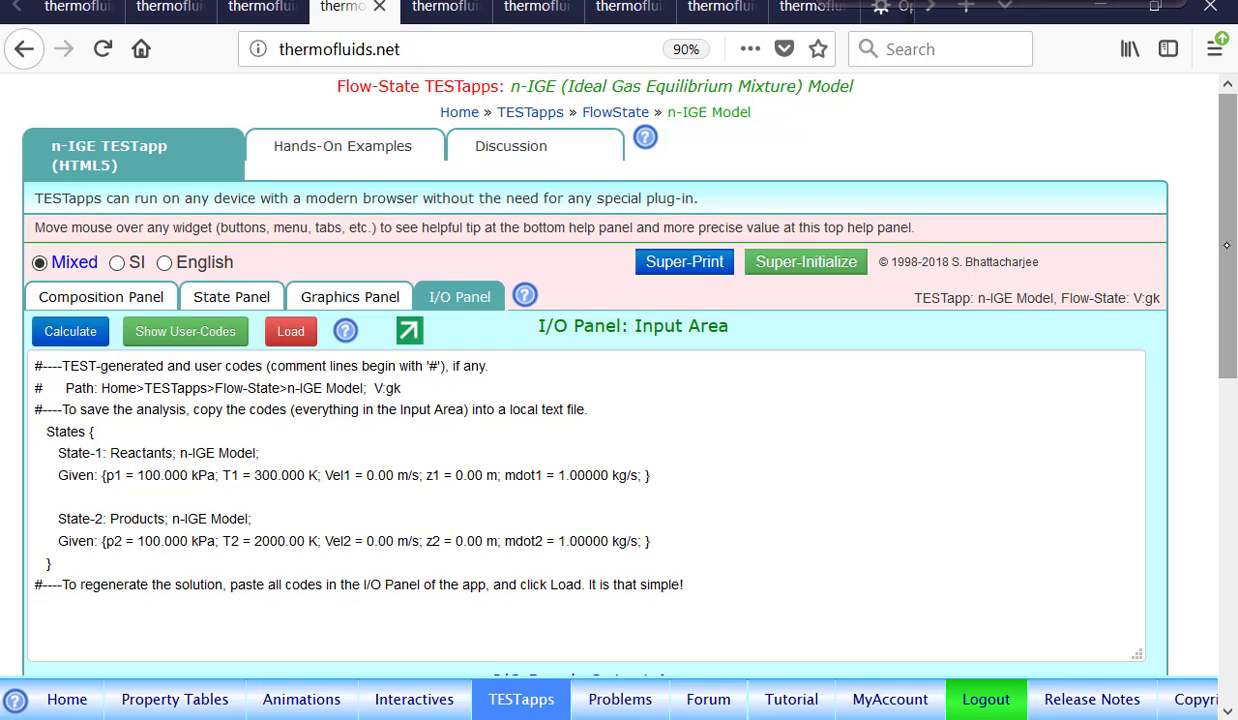
left_click_drag(1229, 285, 1222, 480)
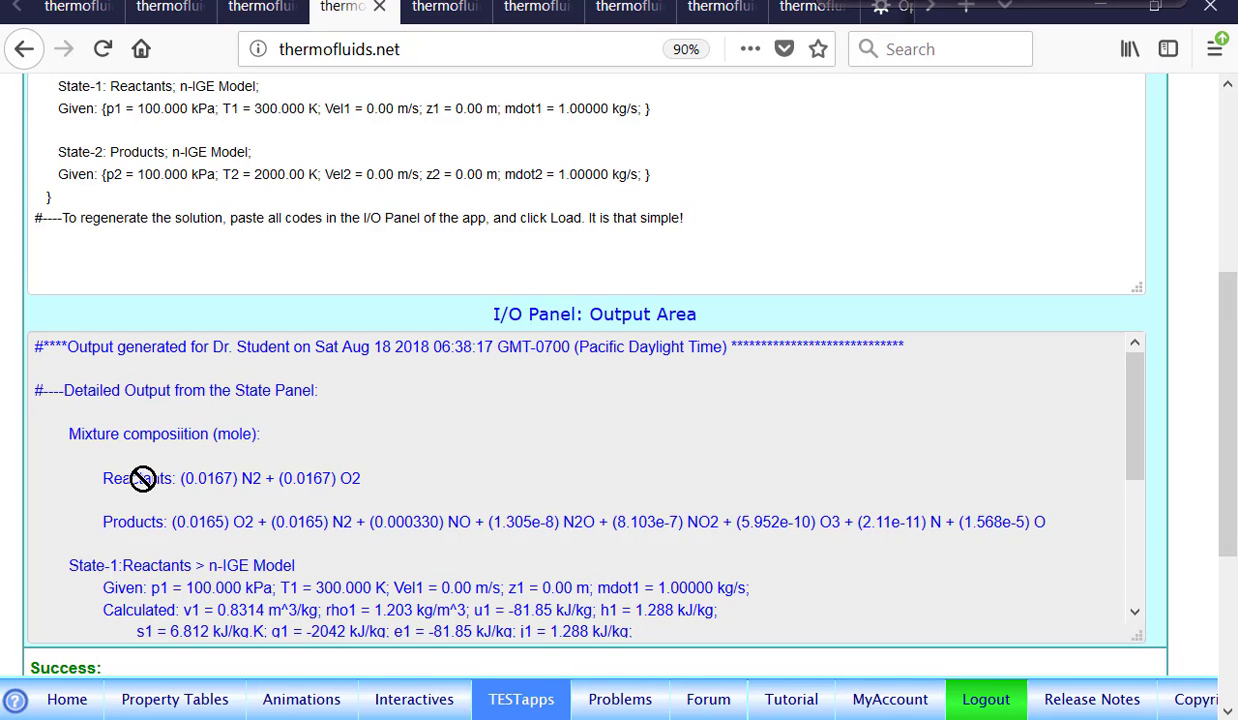
scroll(1188, 400, "up", 4)
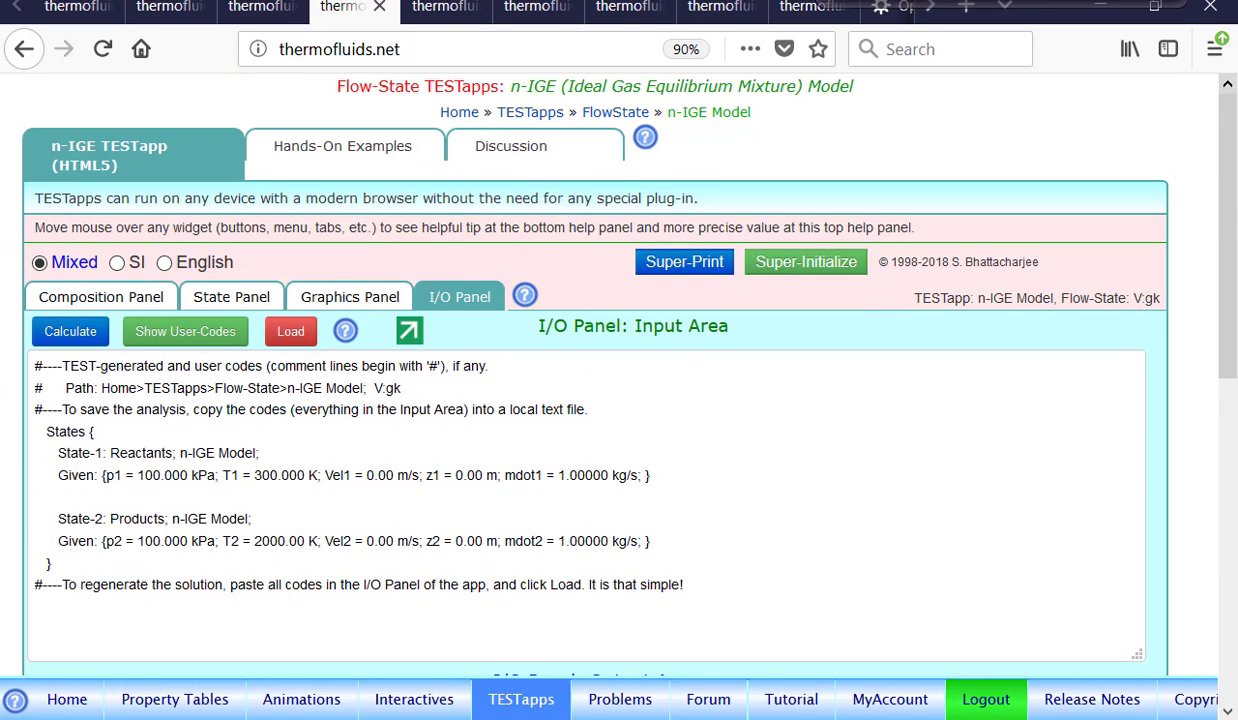
left_click(232, 300)
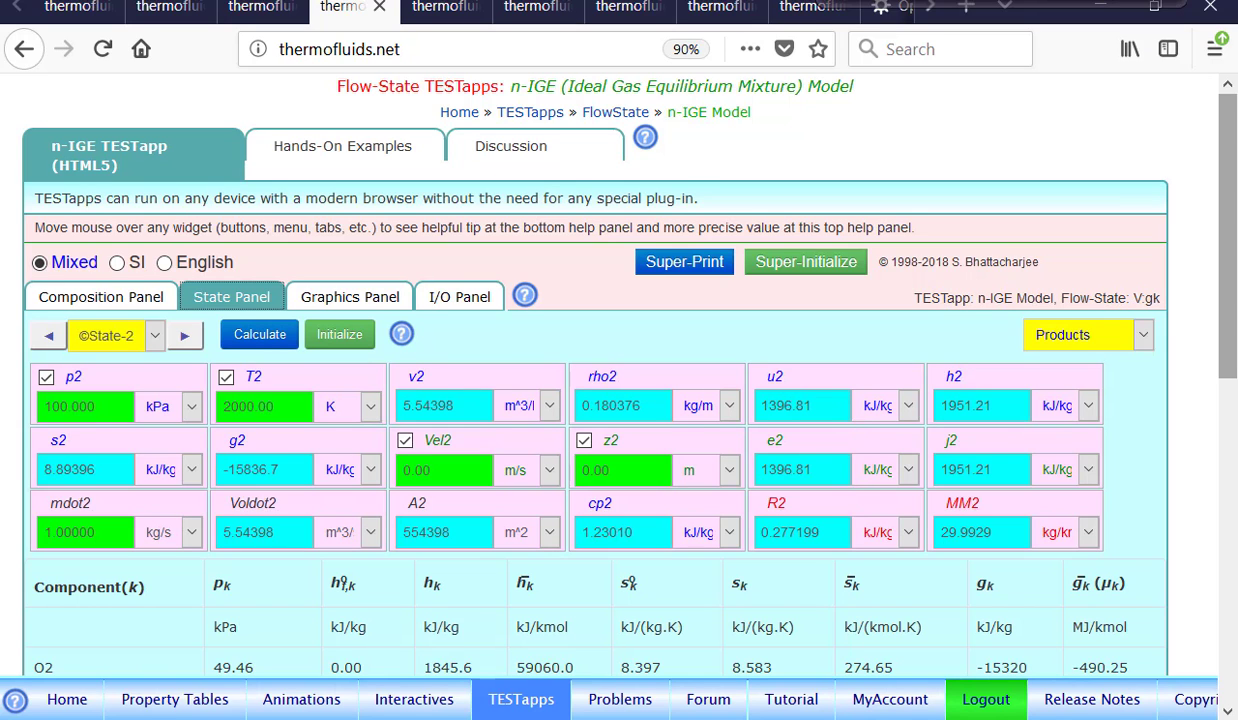
mouse_move(1228, 245)
left_mouse_down()
mouse_move(1228, 295)
mouse_move(1228, 245)
left_mouse_up()
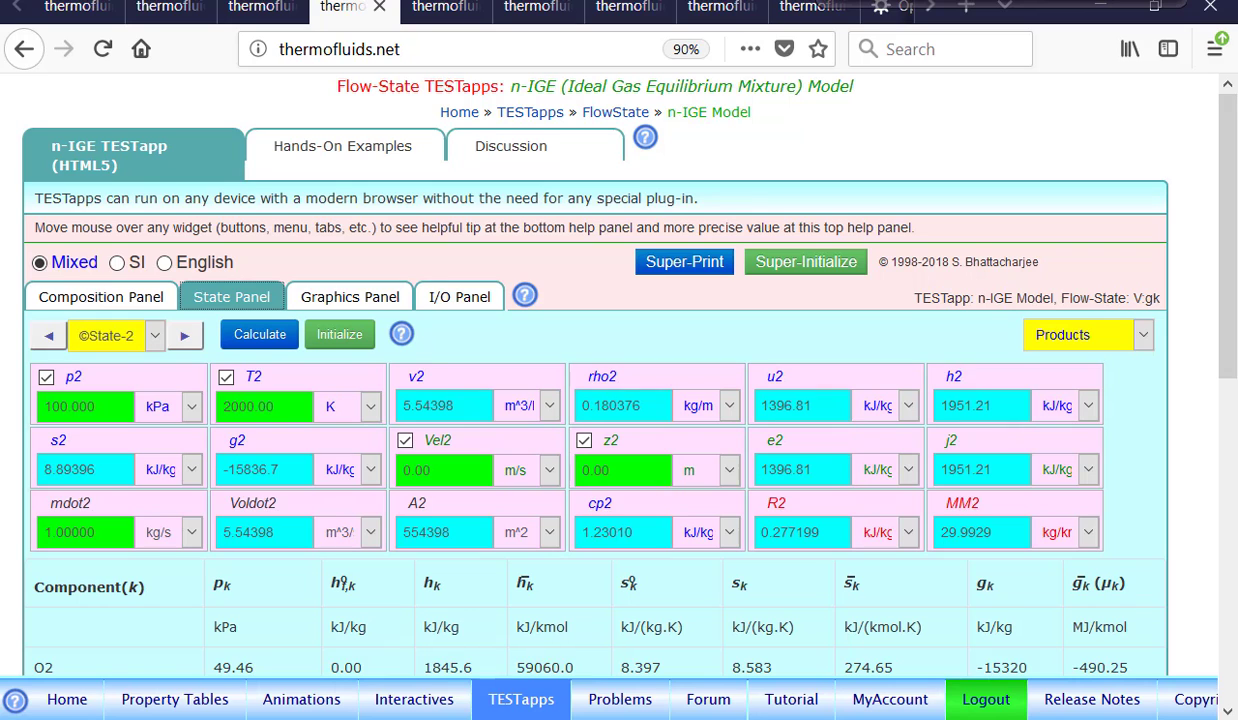
In another tab, open the Open-Steady Premixed Equilibrium Combustion n-IGE TESTapp via TESTapps and Combustion and Chemical Equilibrium.
left_click(440, 10)
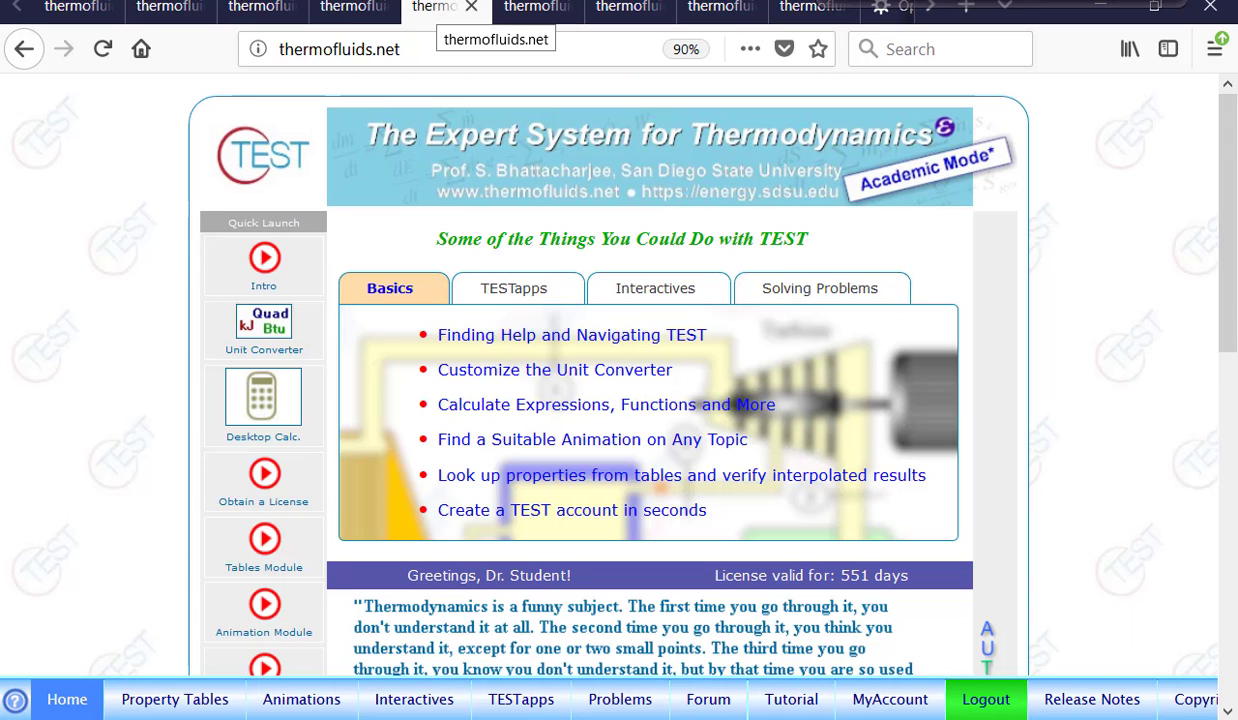
left_click(527, 702)
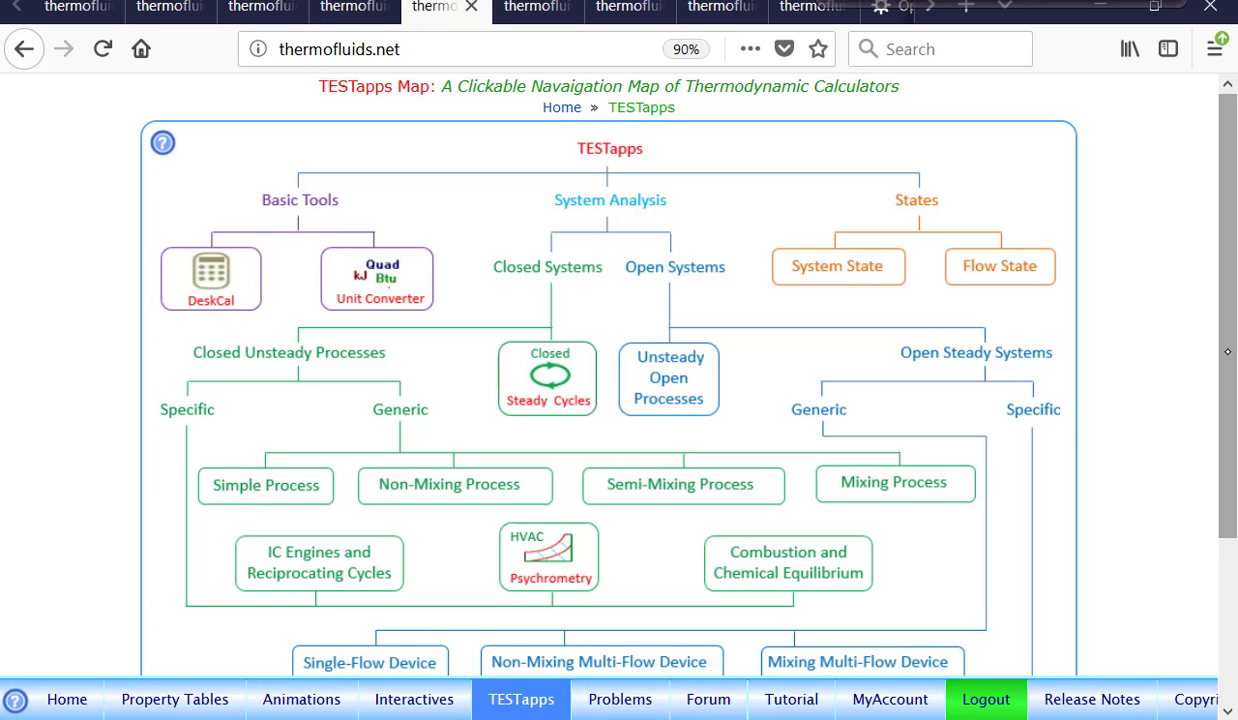
left_click_drag(1228, 300, 1228, 358)
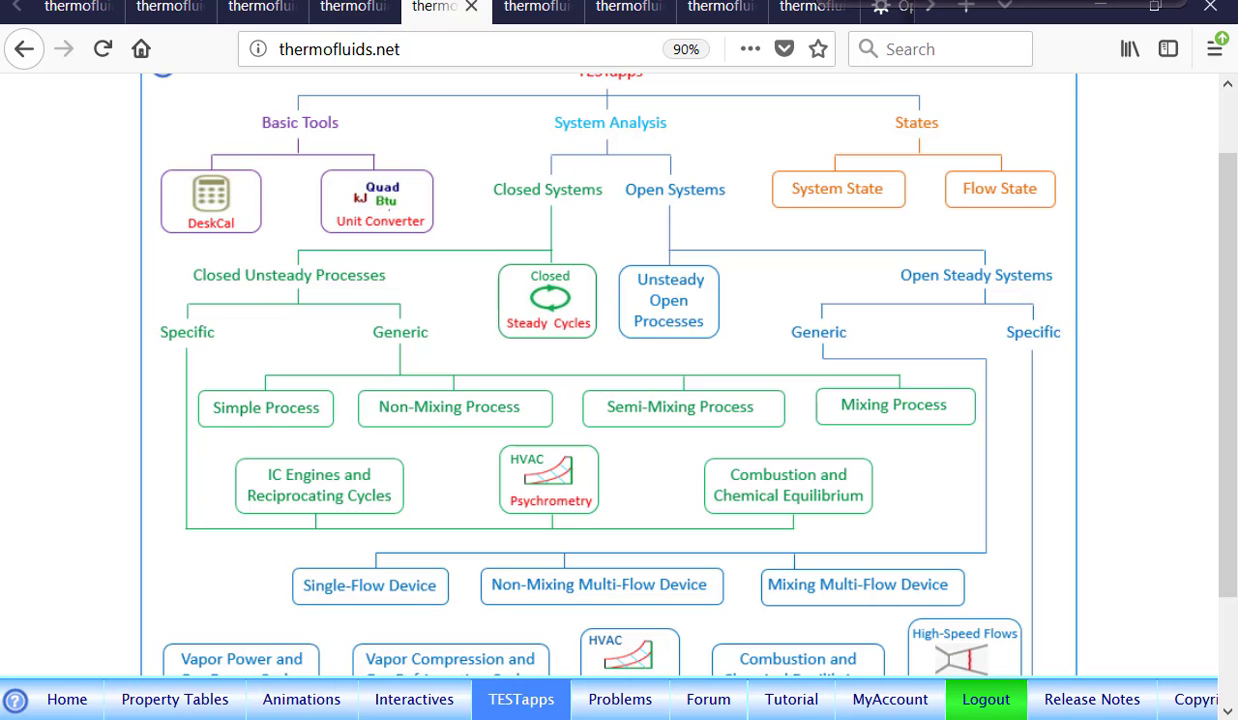
left_click_drag(1228, 424, 1229, 534)
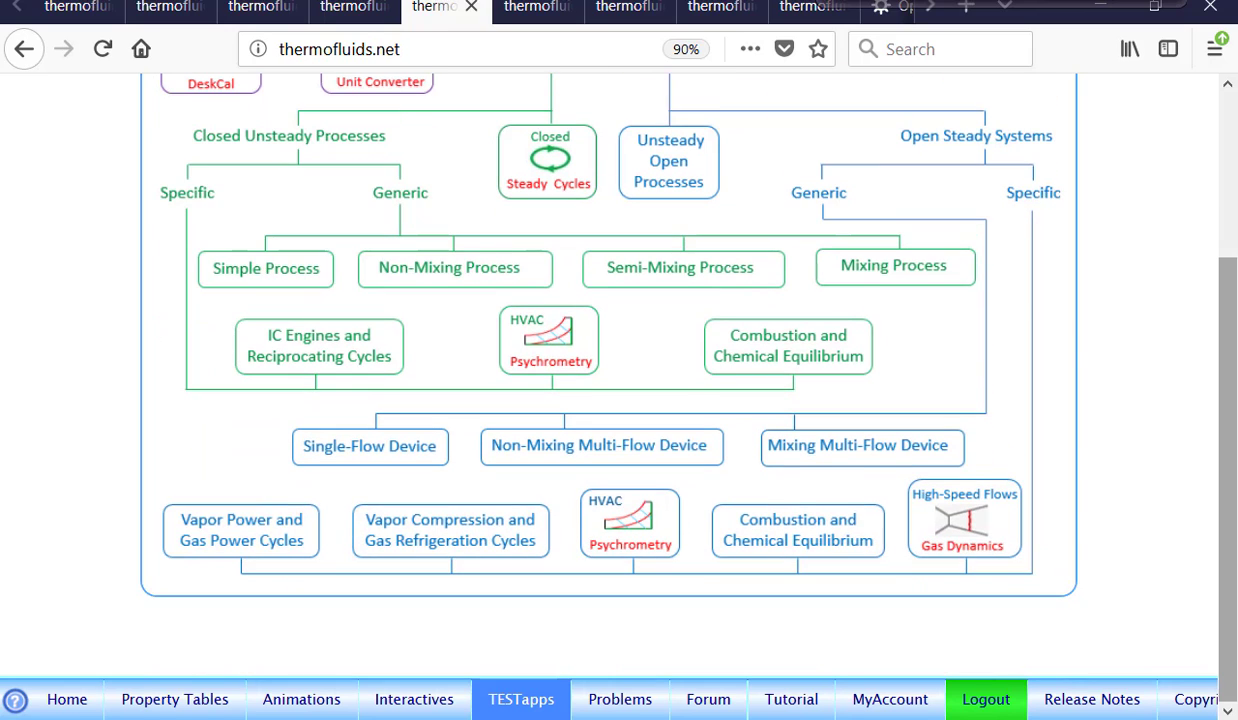
left_click(790, 528)
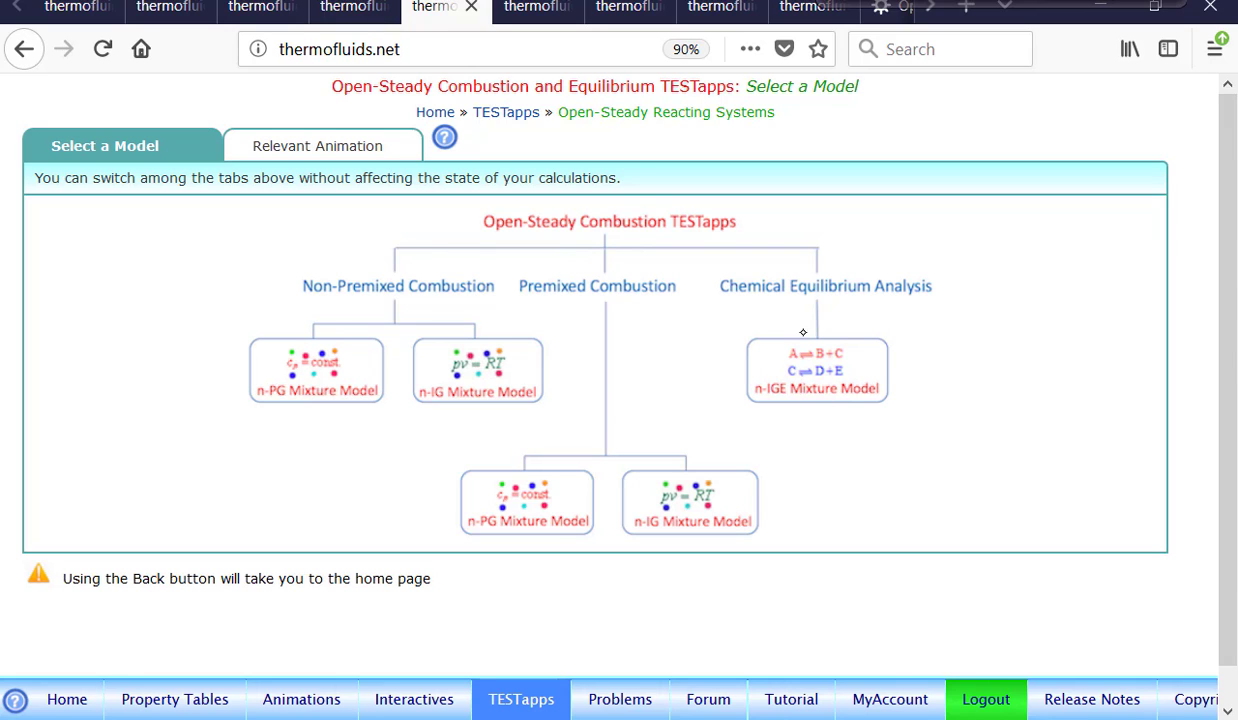
left_click(800, 370)
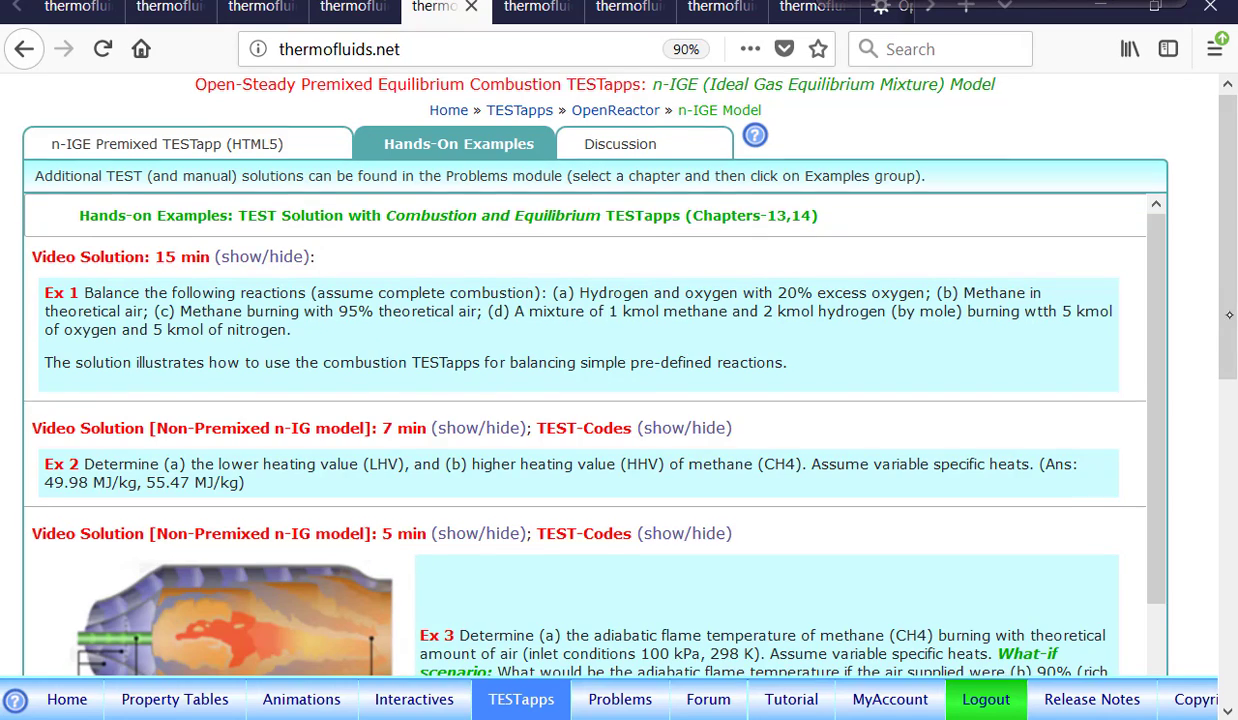
scroll(1227, 428, "down", 4)
scroll(1227, 428, "up", 4)
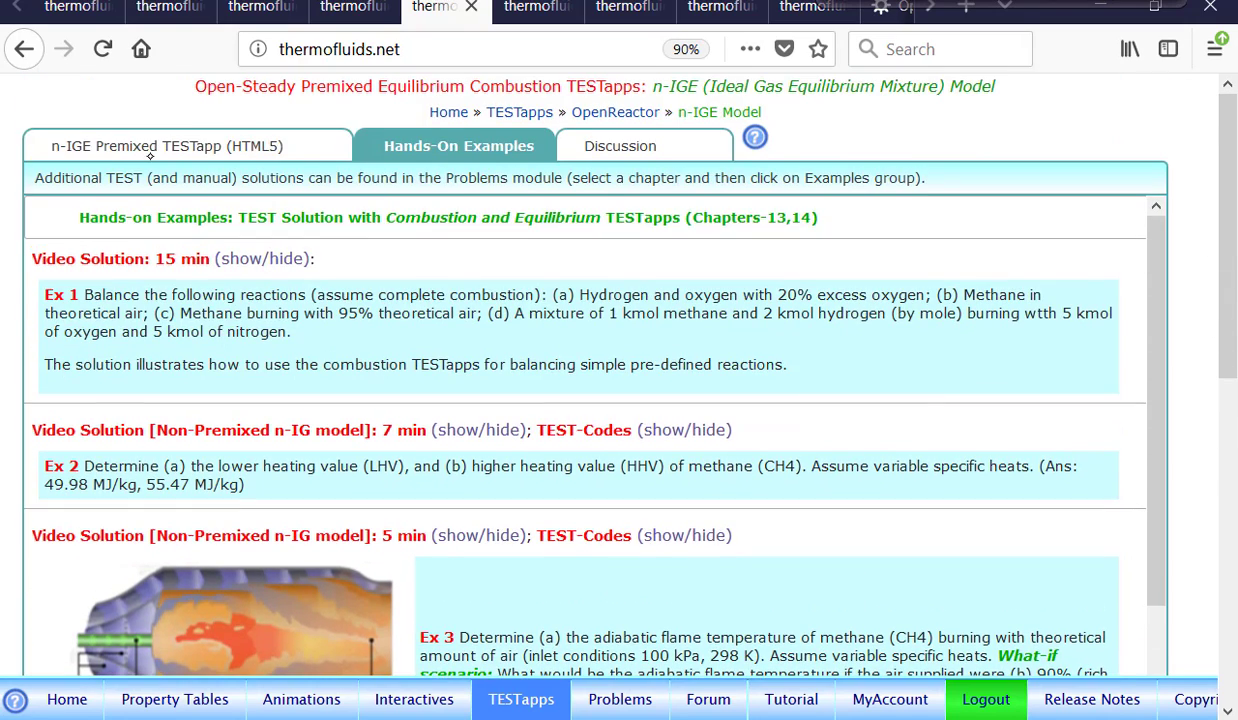
left_click(166, 150)
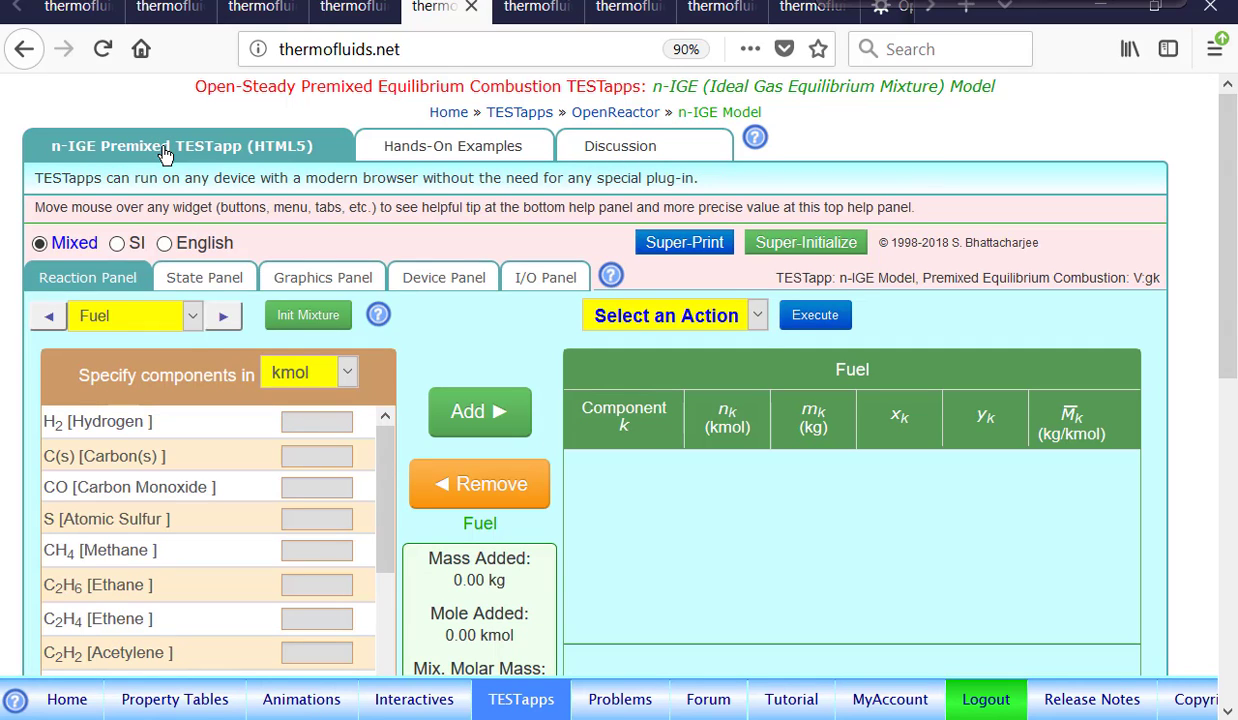
Enter 1 kmol of C8H18 [Octane] and add it to the Fuel mixture.
scroll(1233, 398, "down", 3)
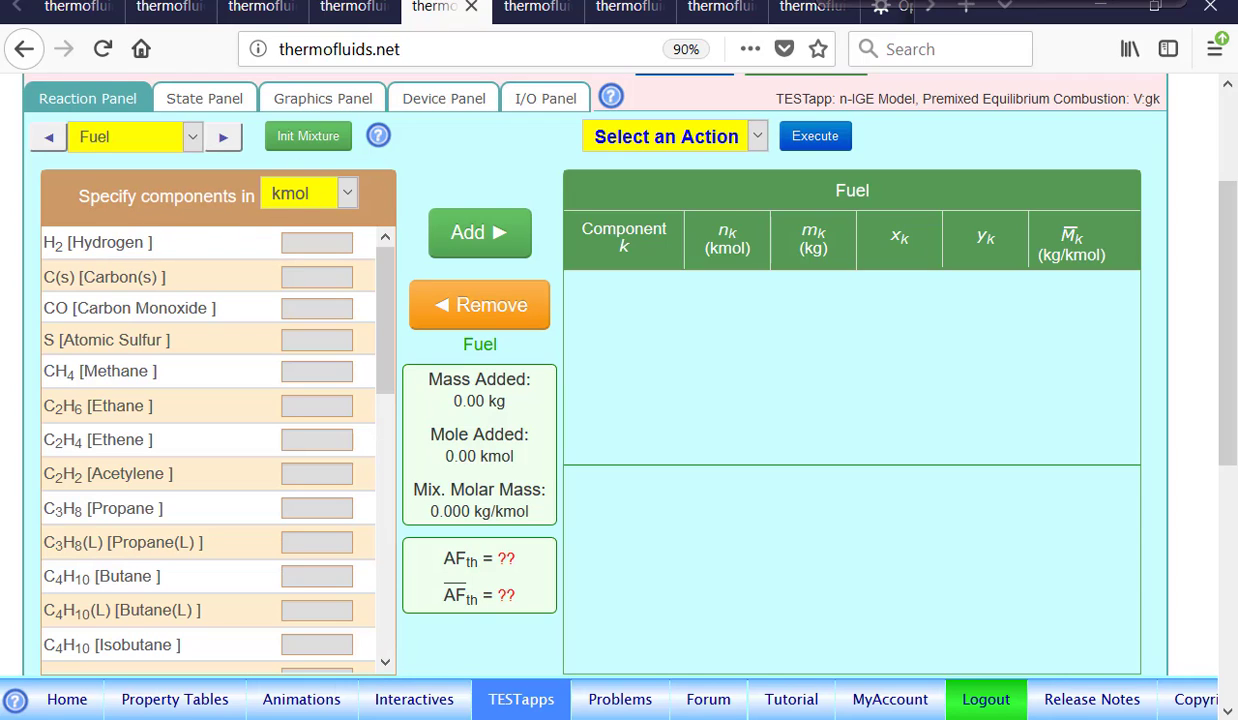
left_click(336, 185)
left_click(336, 185)
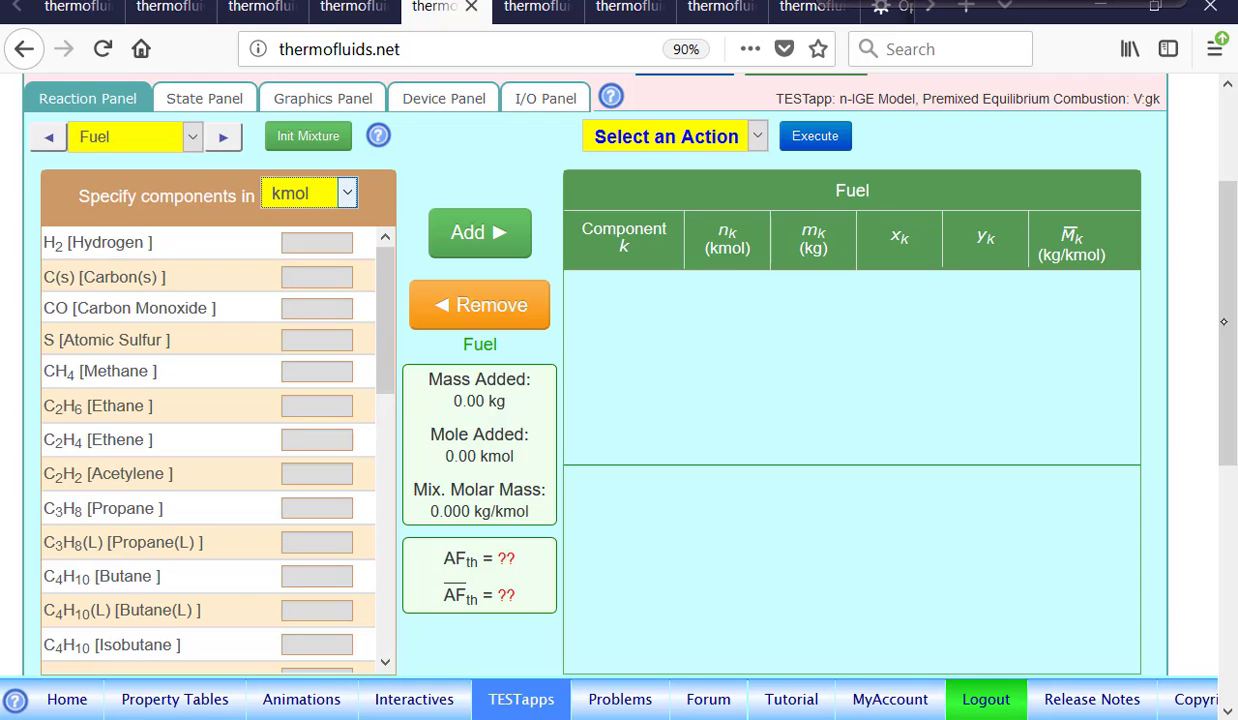
scroll(610, 363, "down", 1)
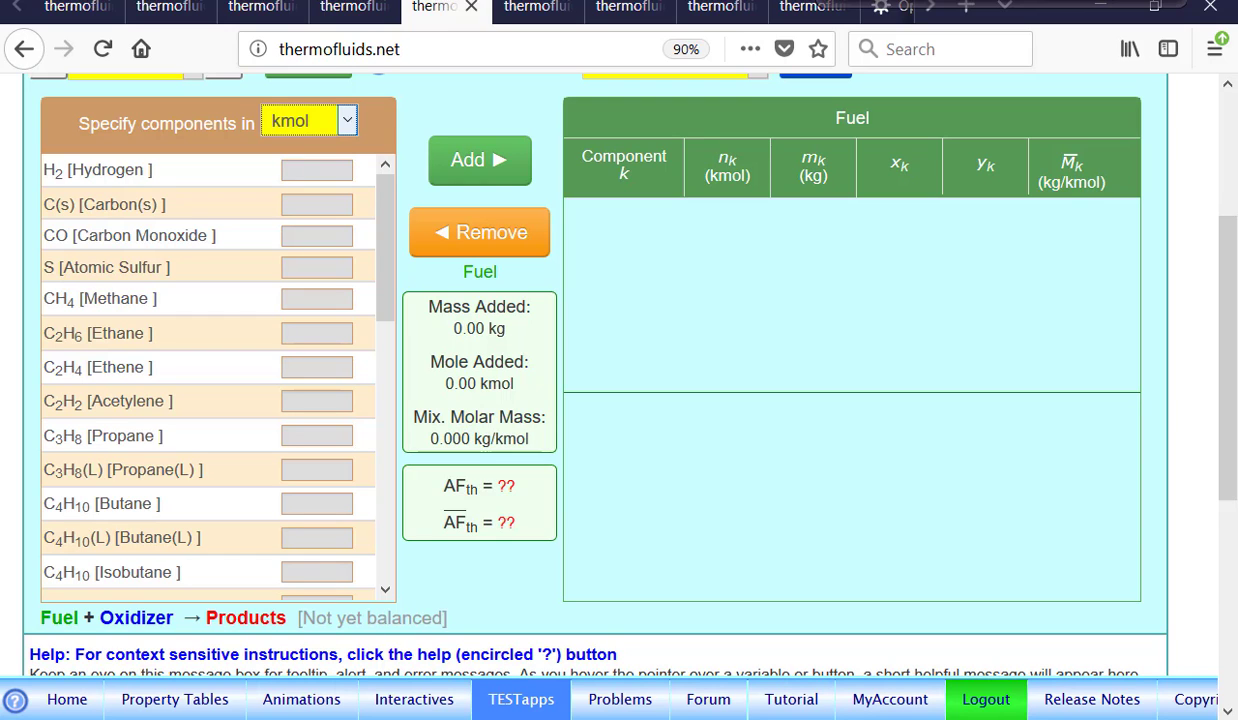
scroll(388, 352, "down", 3)
scroll(388, 352, "down", 2)
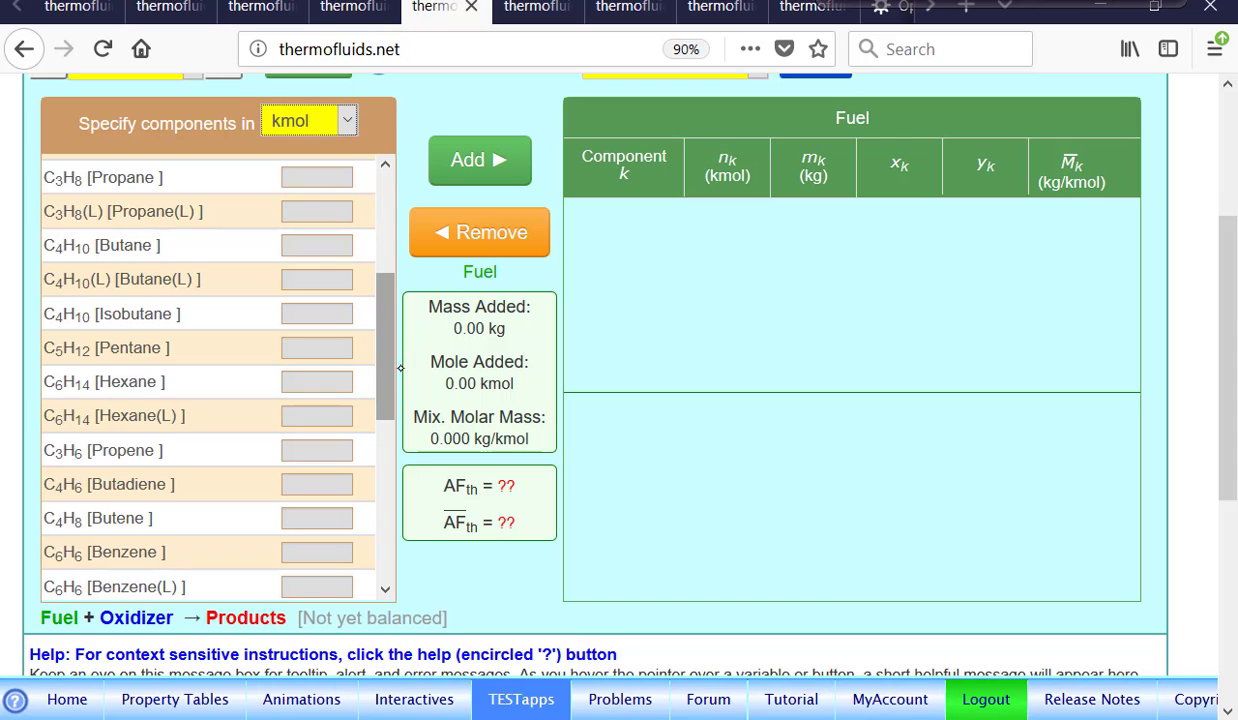
scroll(388, 356, "down", 2)
scroll(397, 436, "down", 2)
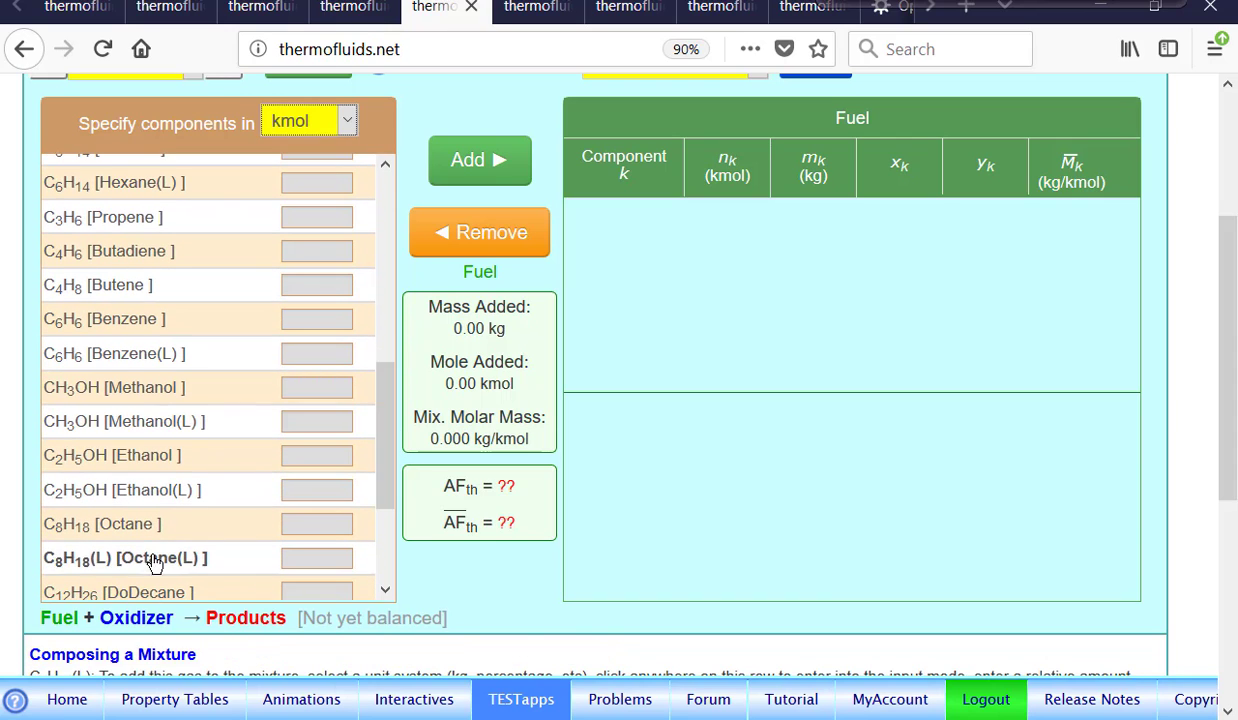
left_click(278, 523)
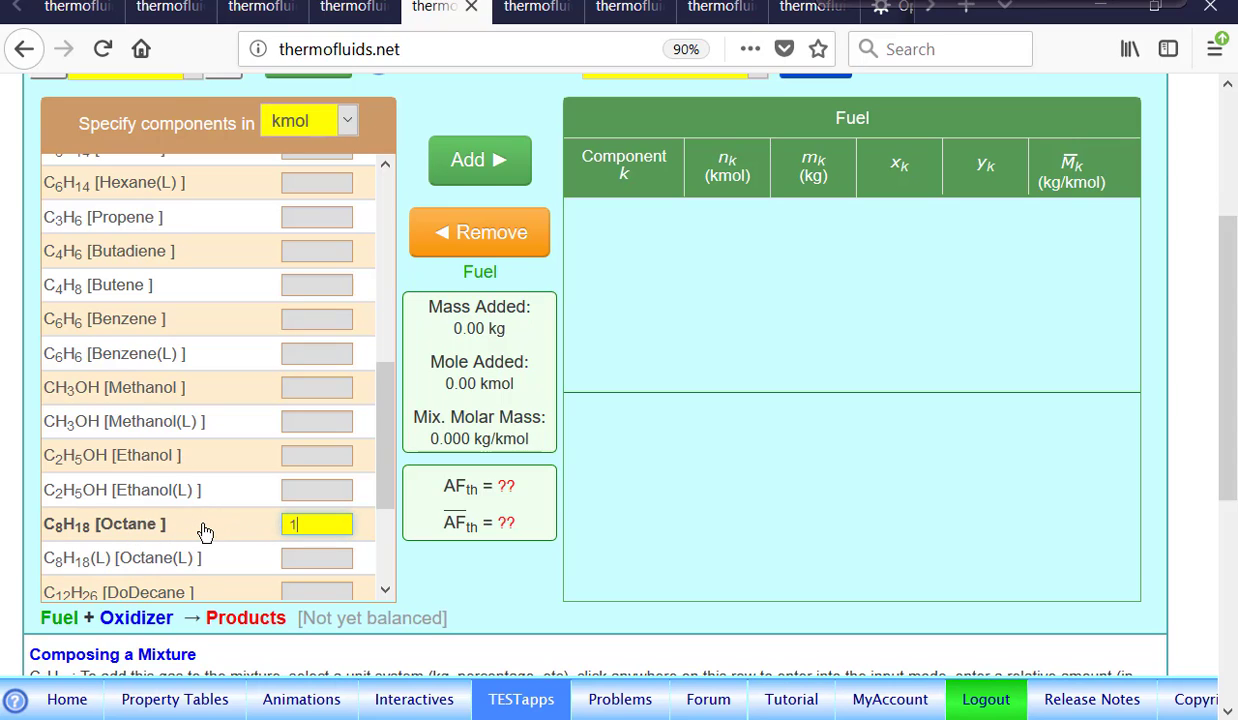
left_click(483, 162)
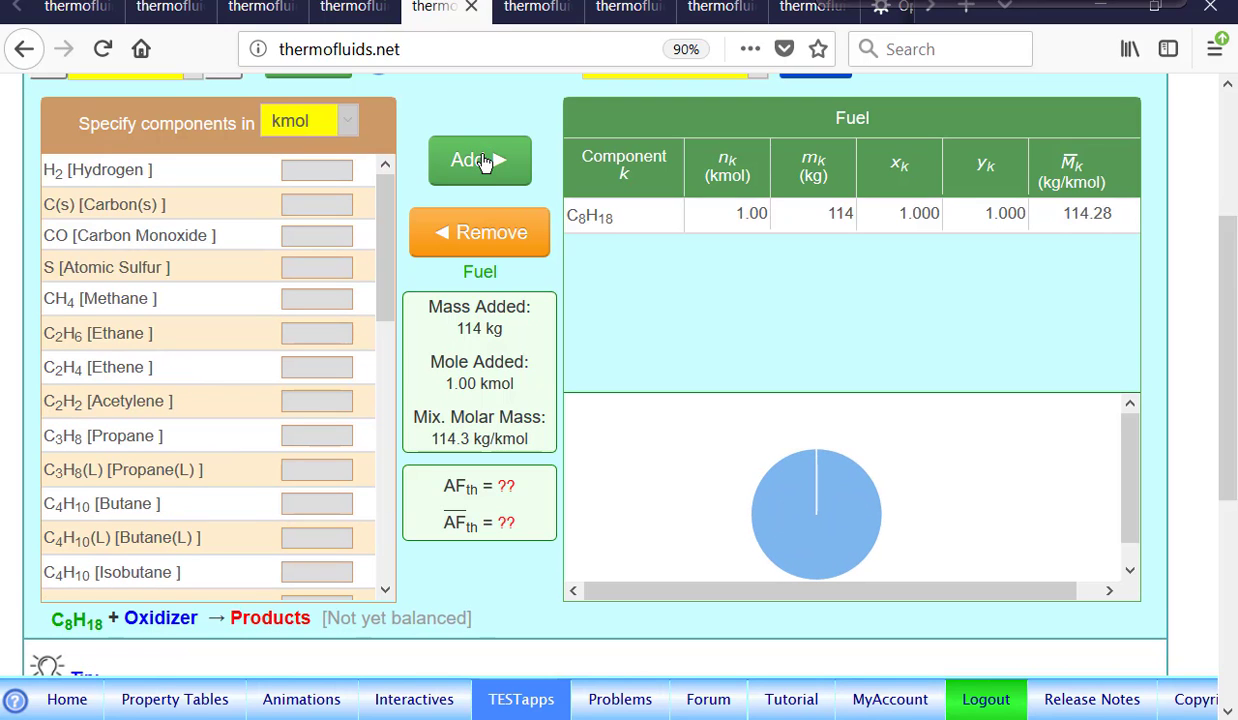
Switch to Oxidizer and execute action 1.b Eql. Comb. with Known Excess/Def. Air at λ of 100%.
scroll(483, 162, "up", 3)
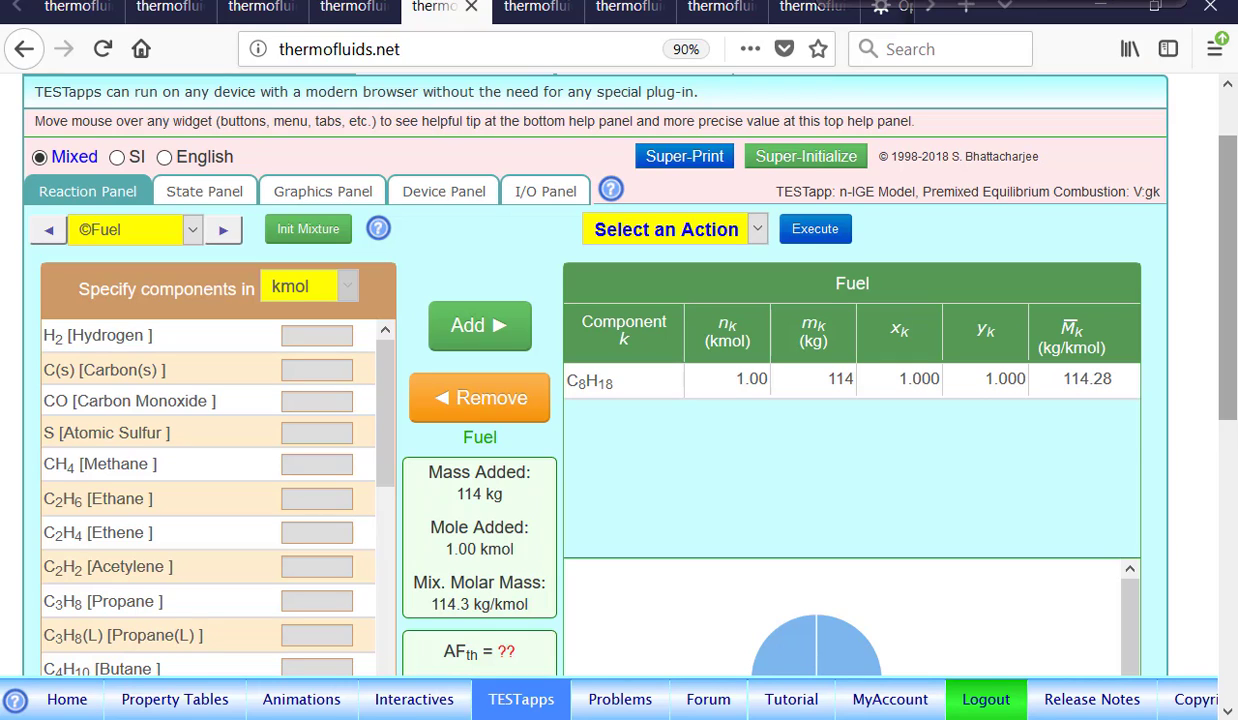
left_click(221, 230)
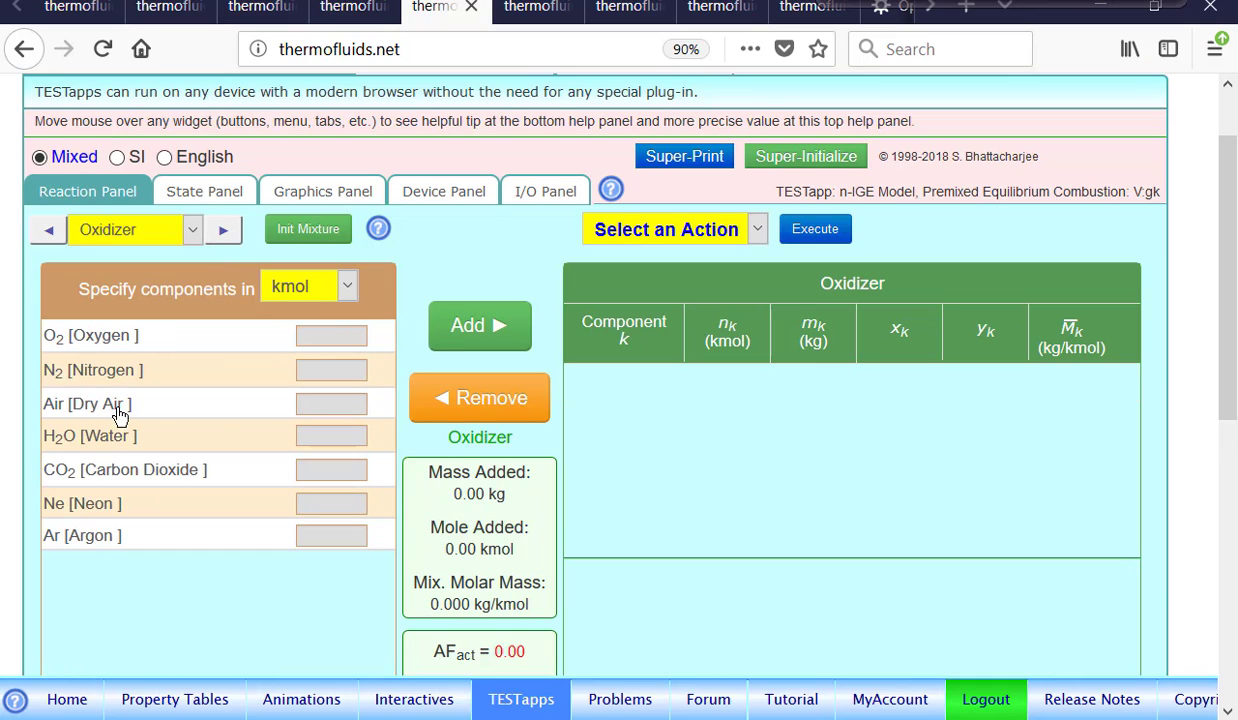
left_click(756, 231)
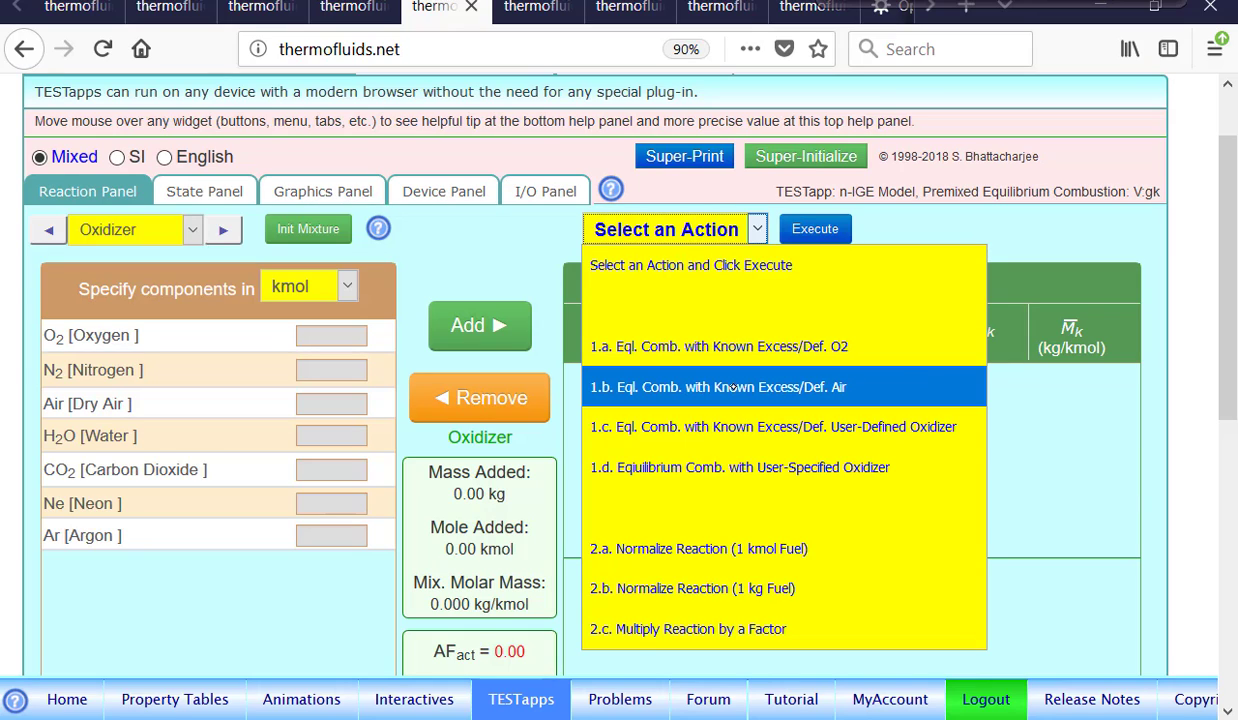
left_click(774, 380)
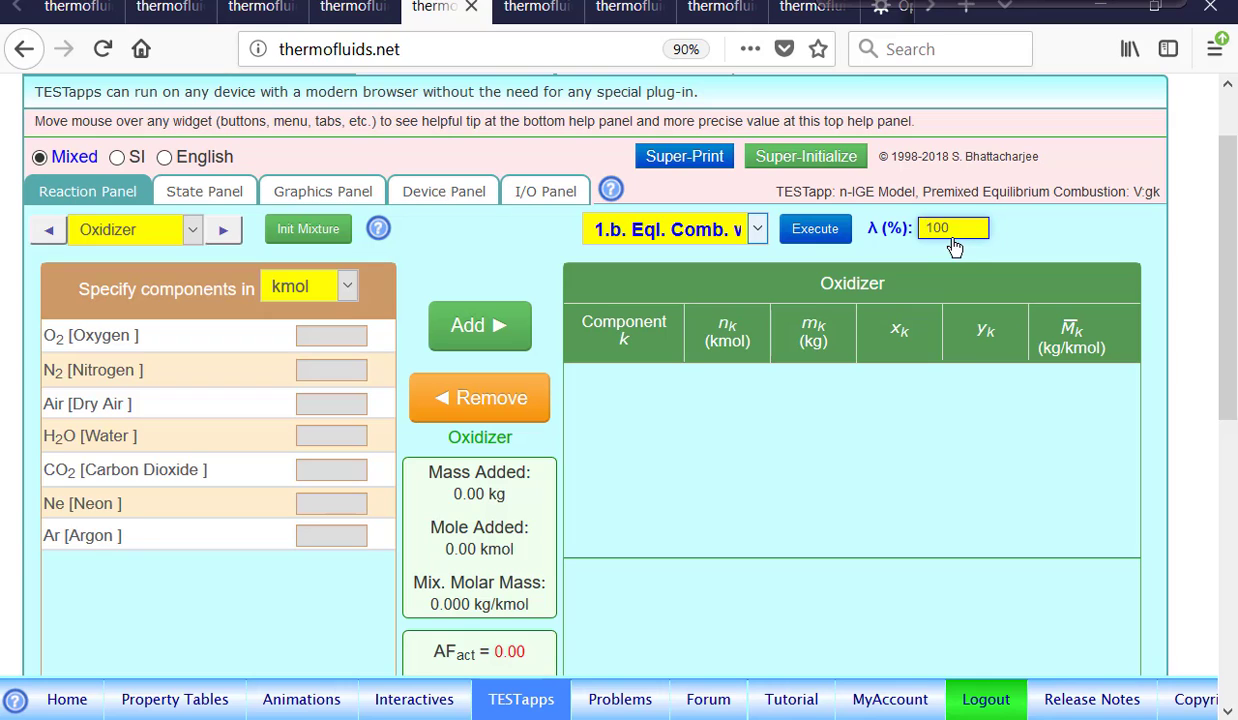
left_click(815, 230)
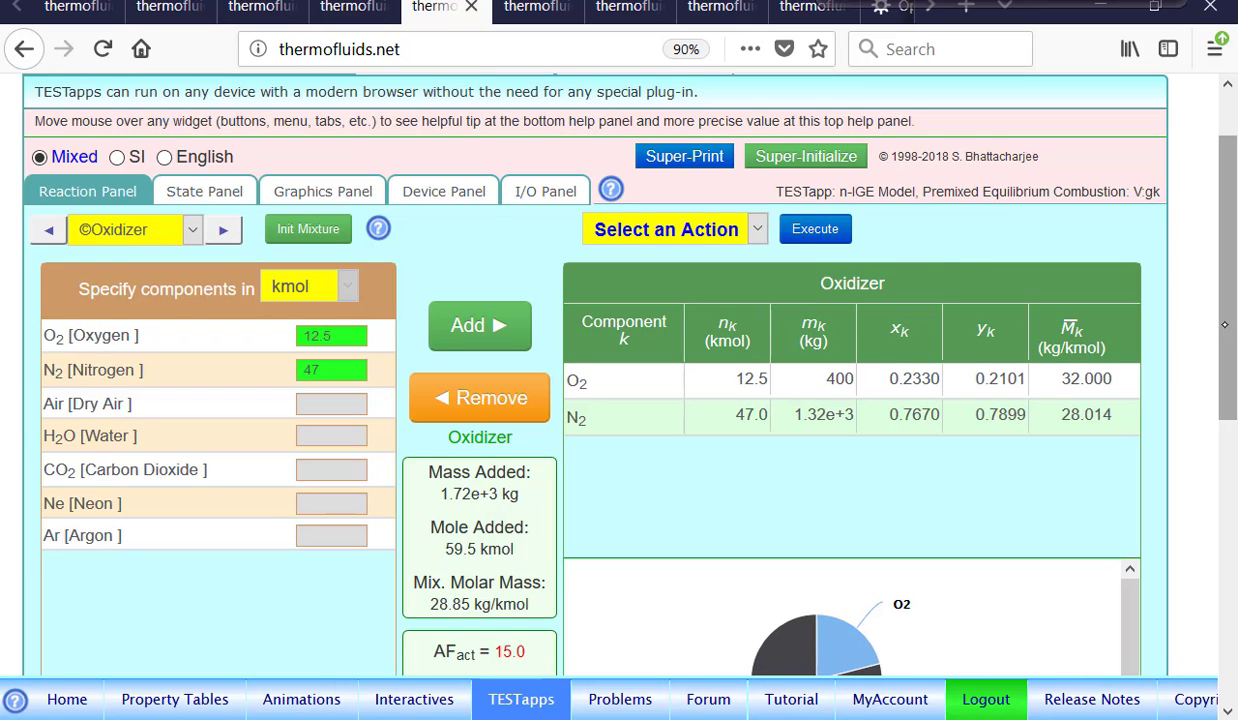
Review the oxidizer composition and the resulting reaction equation.
scroll(1230, 416, "down", 2)
scroll(1230, 416, "down", 5)
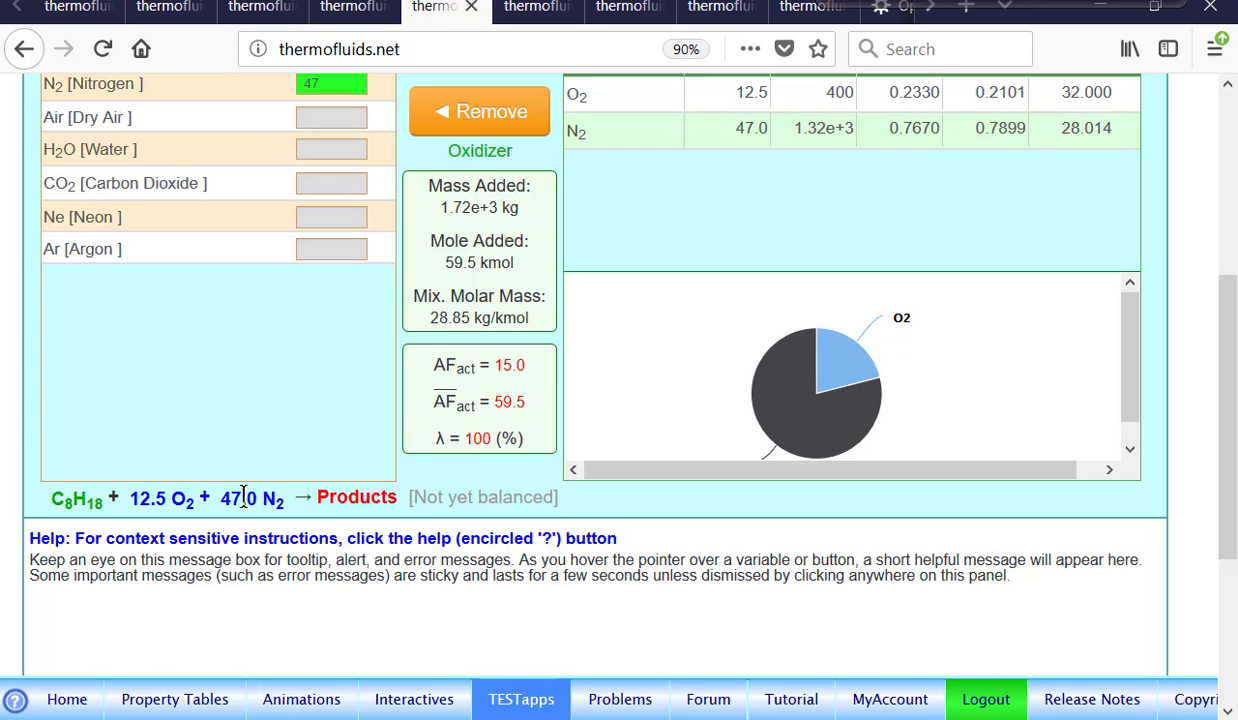
scroll(1188, 336, "up", 2)
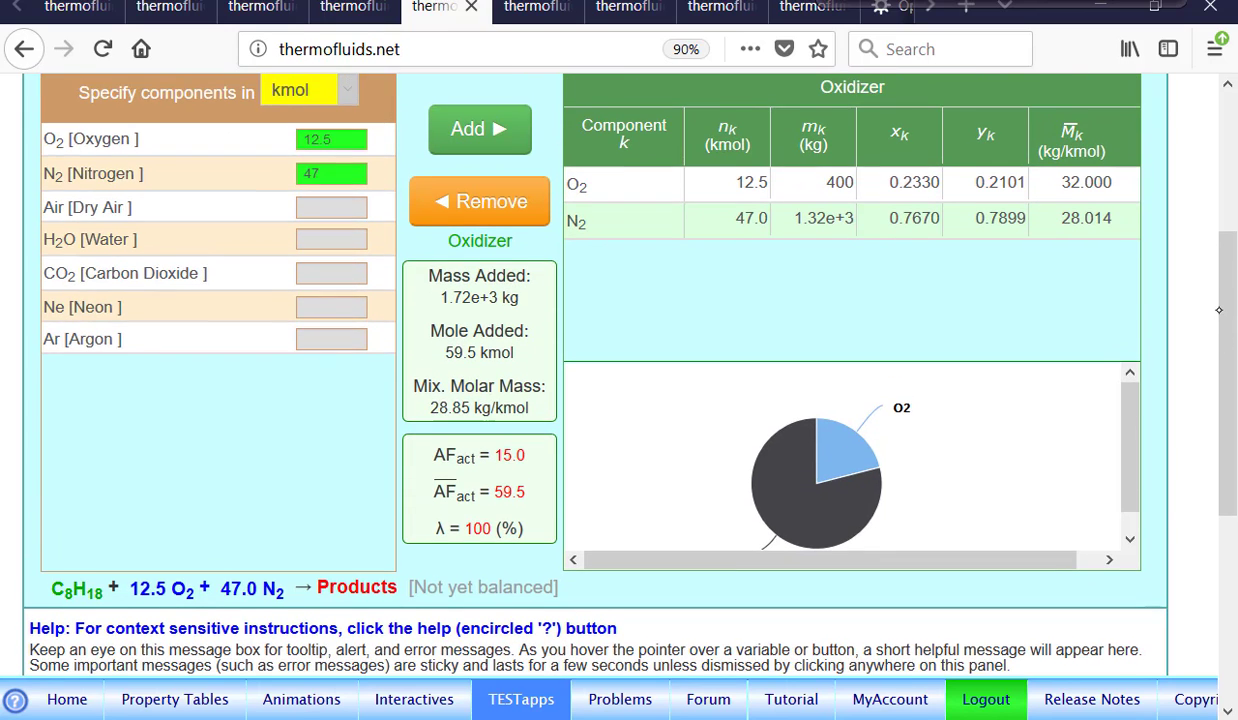
scroll(1219, 310, "down", 1)
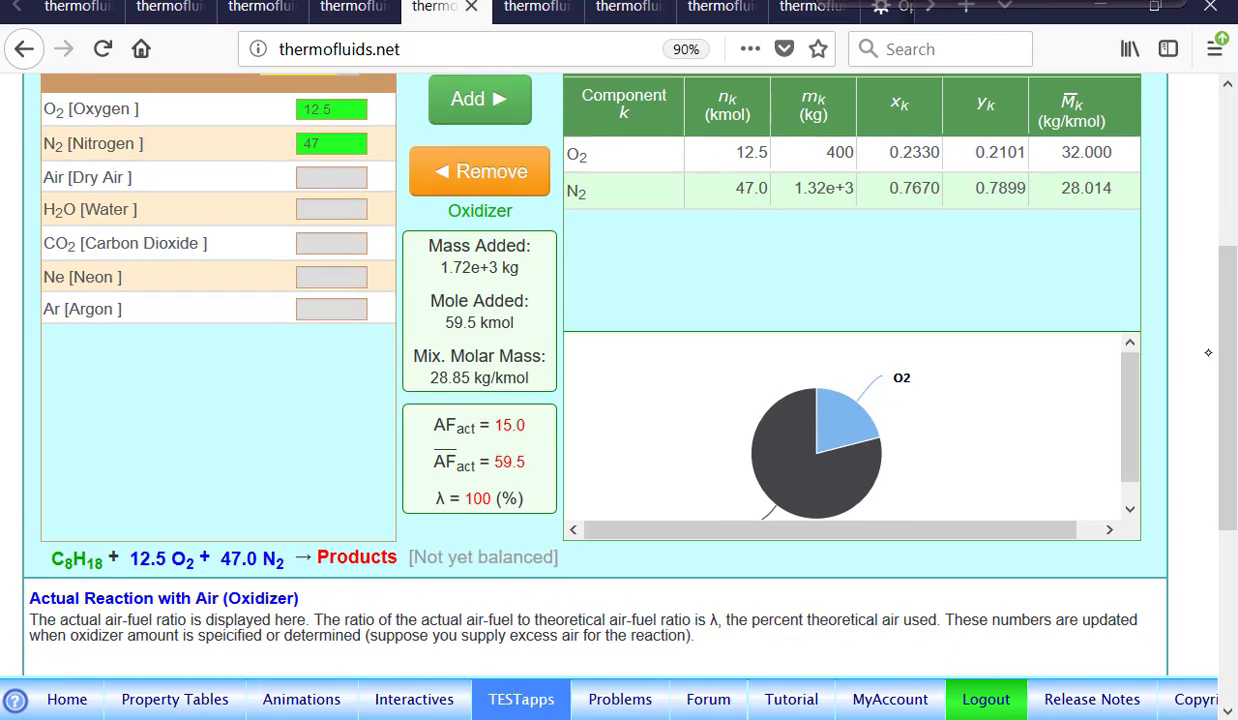
scroll(1208, 352, "up", 5)
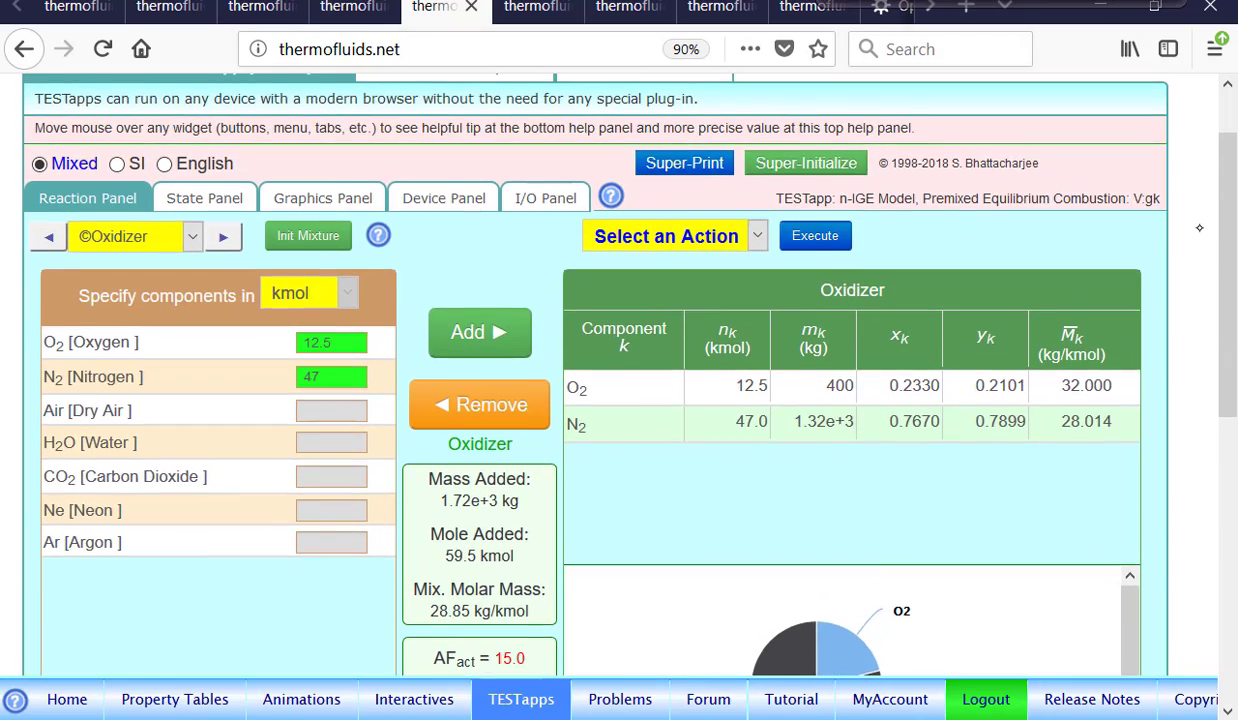
Review the oxidizer and fuel mixtures and the unbalanced reaction equation.
scroll(1199, 228, "up", 1)
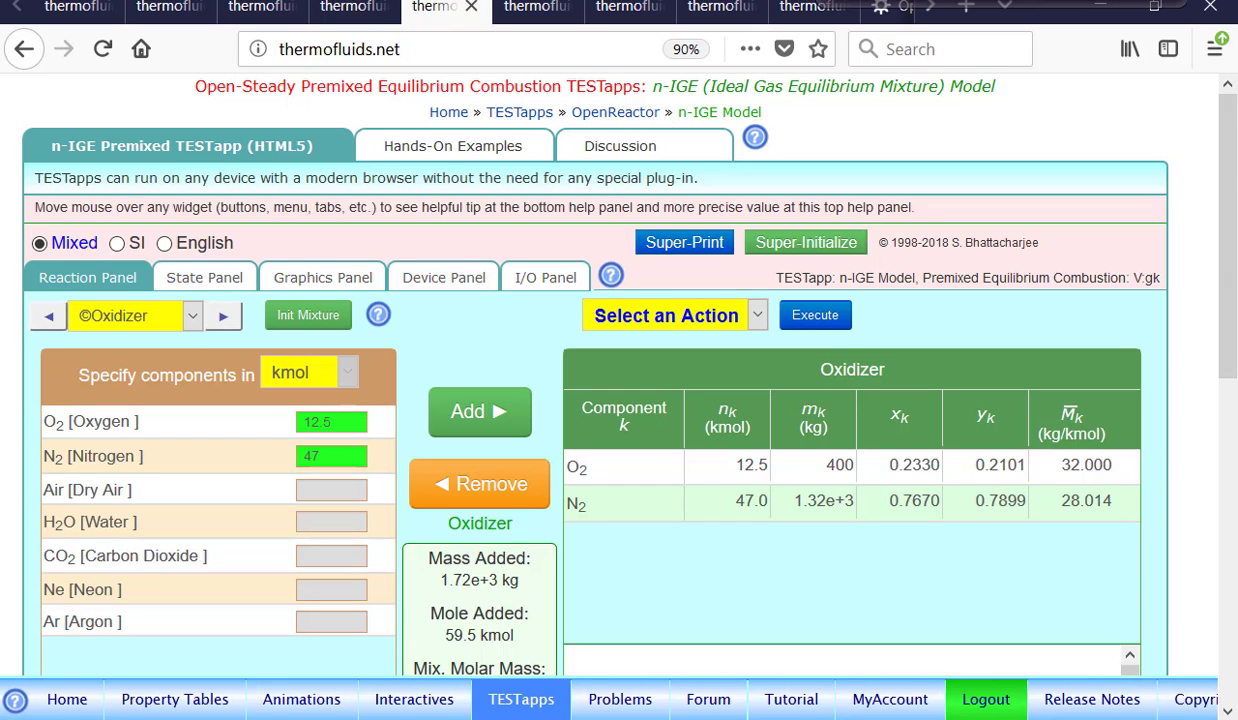
scroll(74, 453, "down", 5)
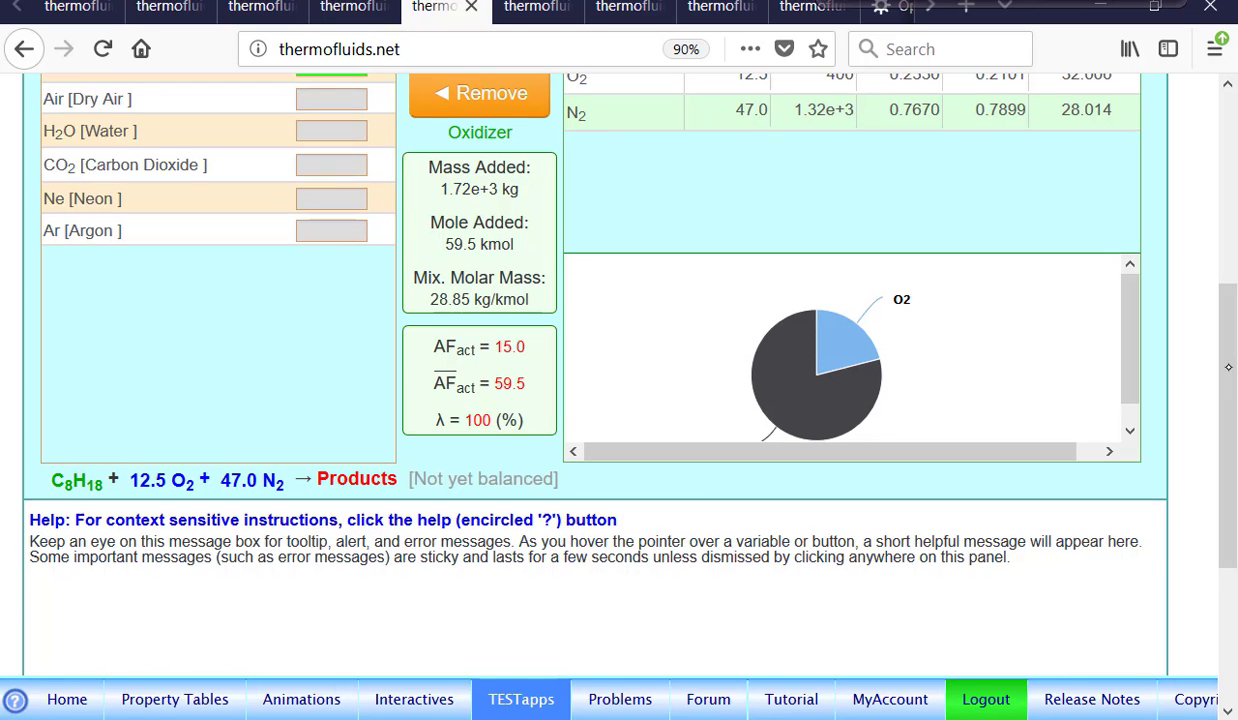
left_click_drag(1227, 350, 1227, 155)
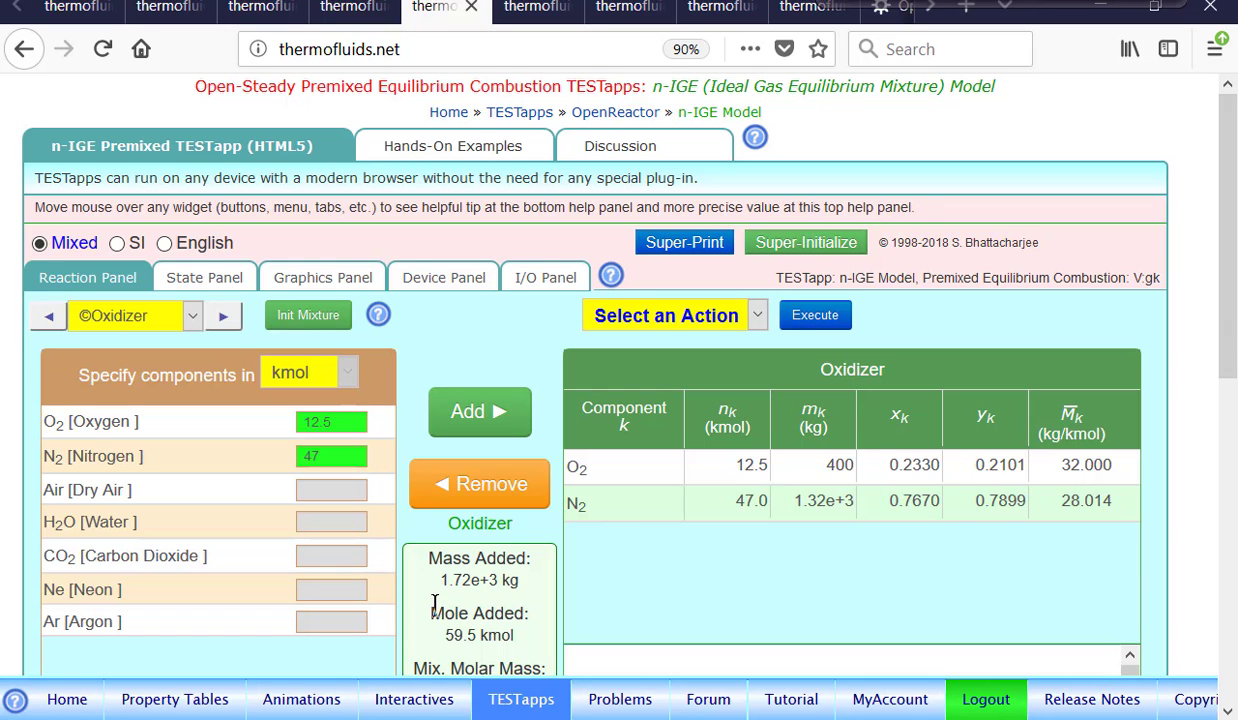
scroll(1228, 424, "down", 3)
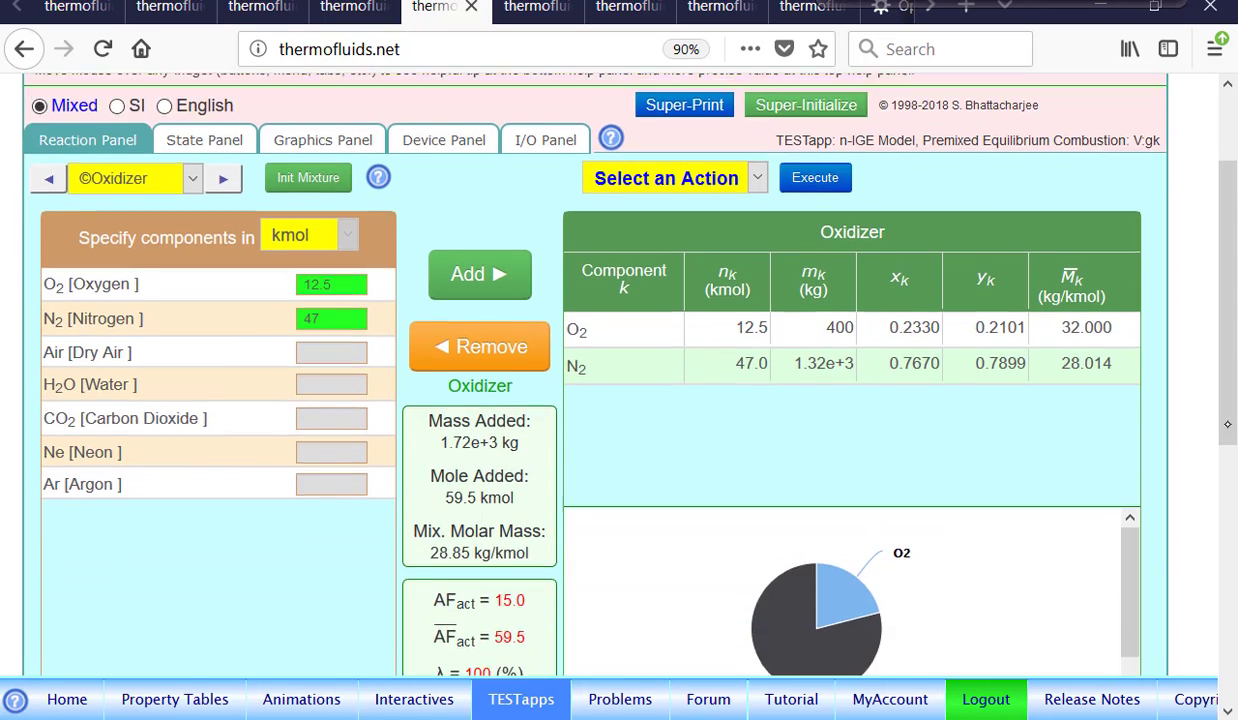
scroll(1228, 424, "down", 4)
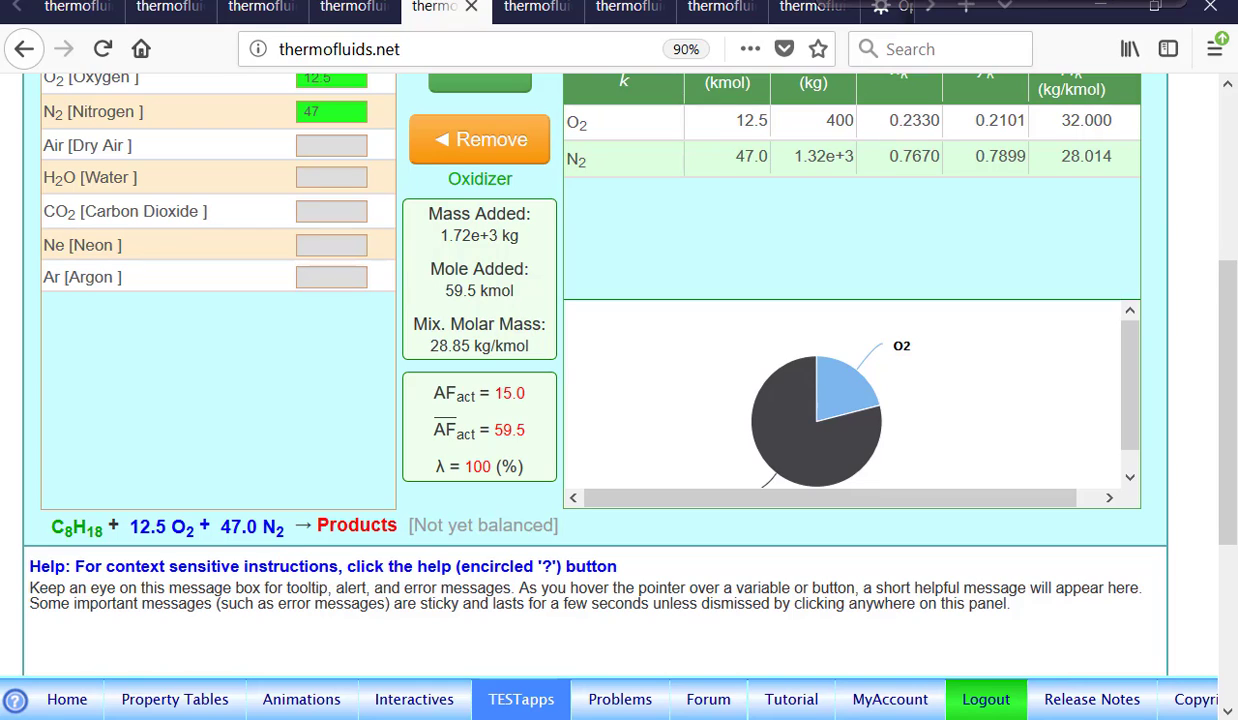
scroll(1187, 277, "up", 4)
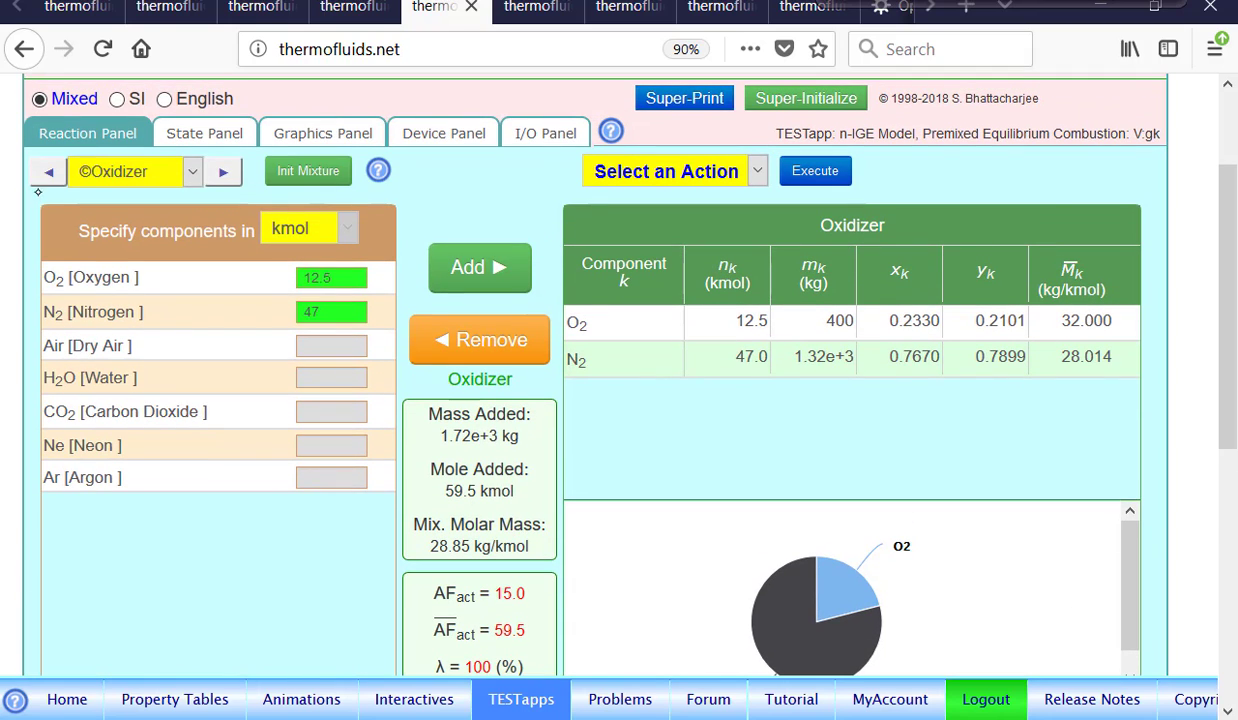
left_click(46, 173)
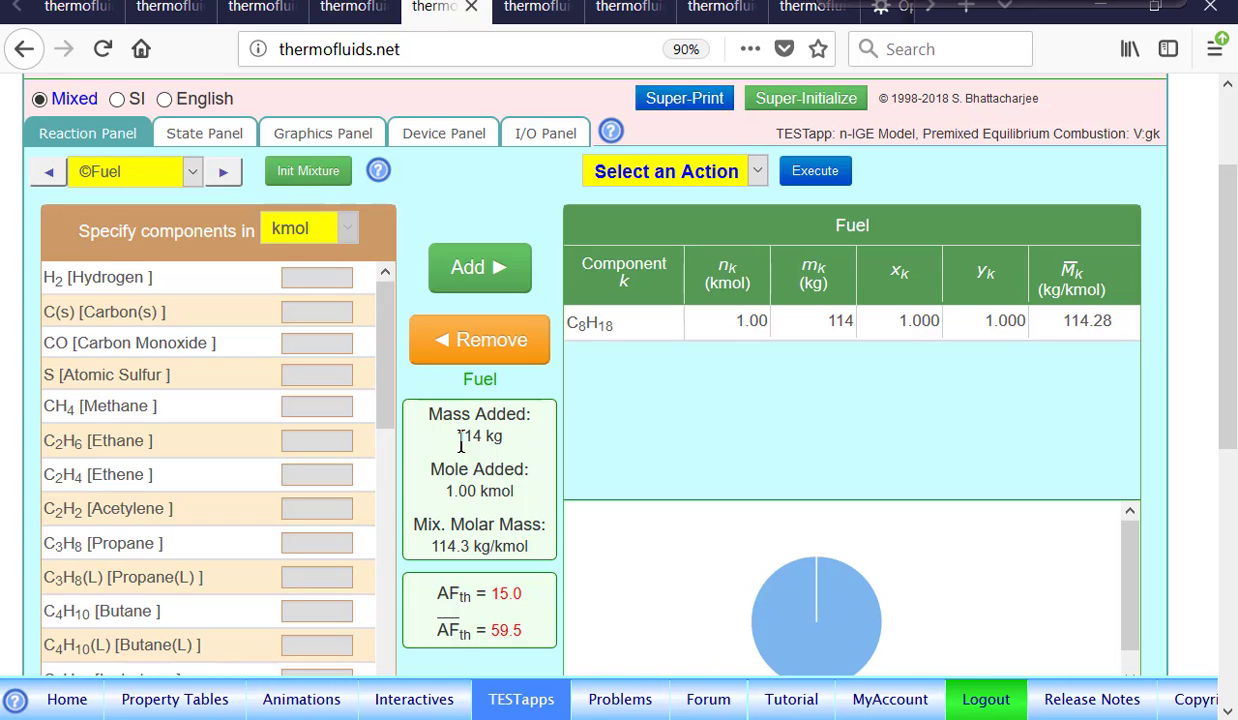
left_click_drag(1228, 359, 1228, 487)
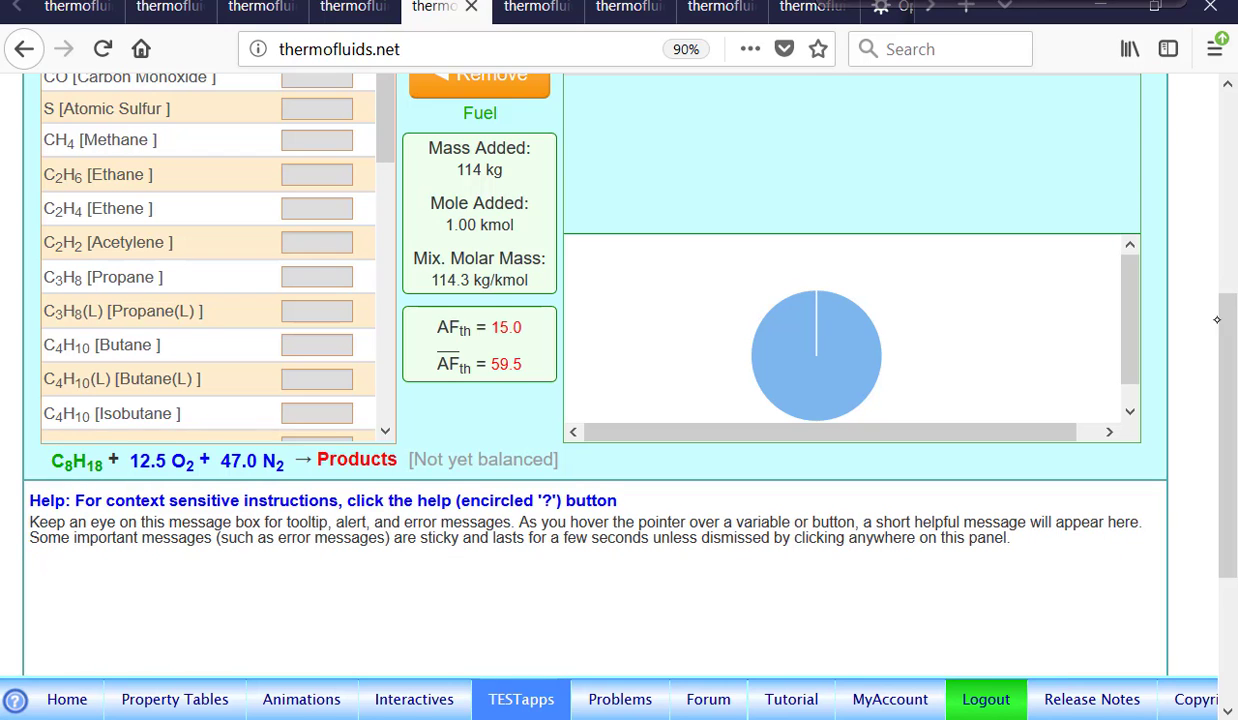
scroll(1217, 319, "up", 8)
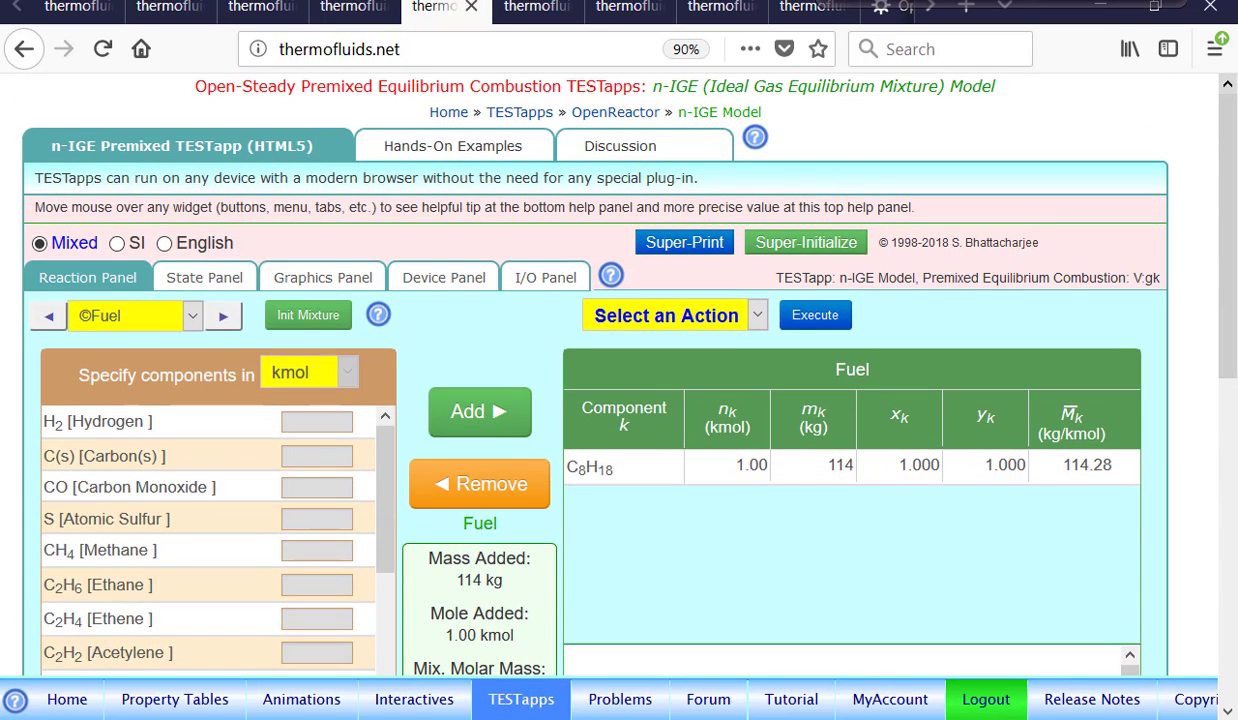
In the State Panel, set State-1 to 100 kPa and 300 K and calculate it.
left_click(206, 281)
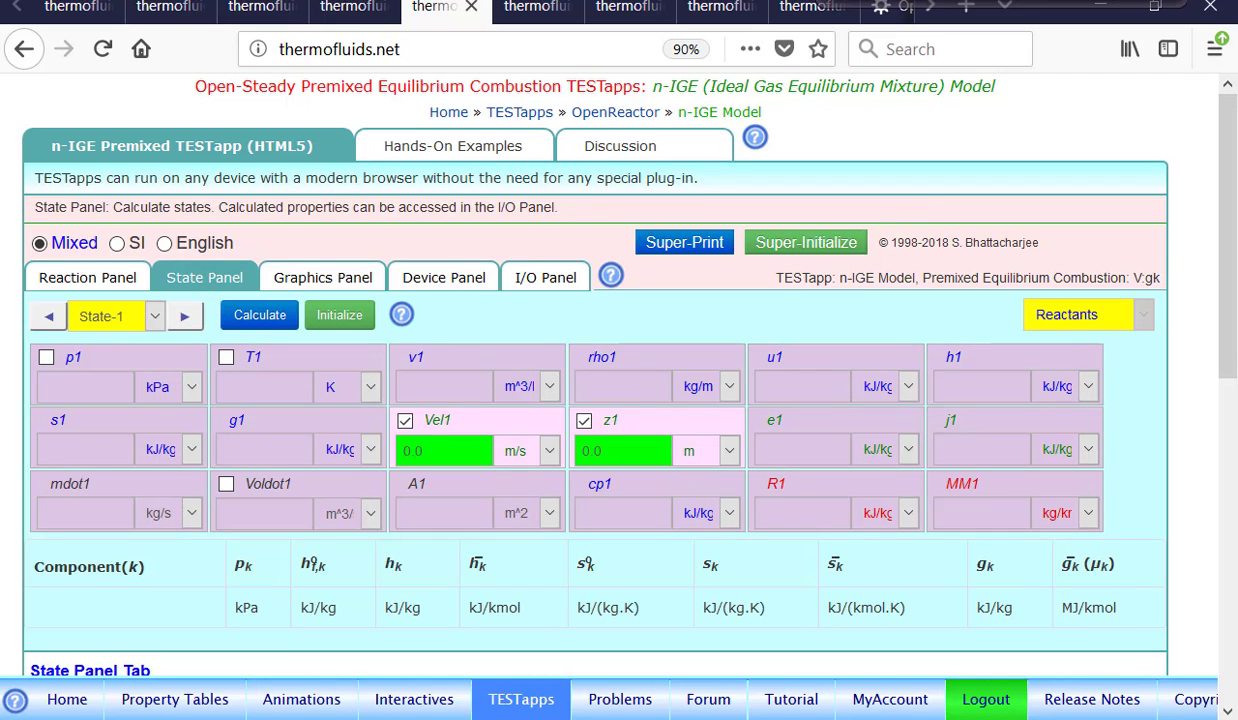
left_click(102, 362)
type("0")
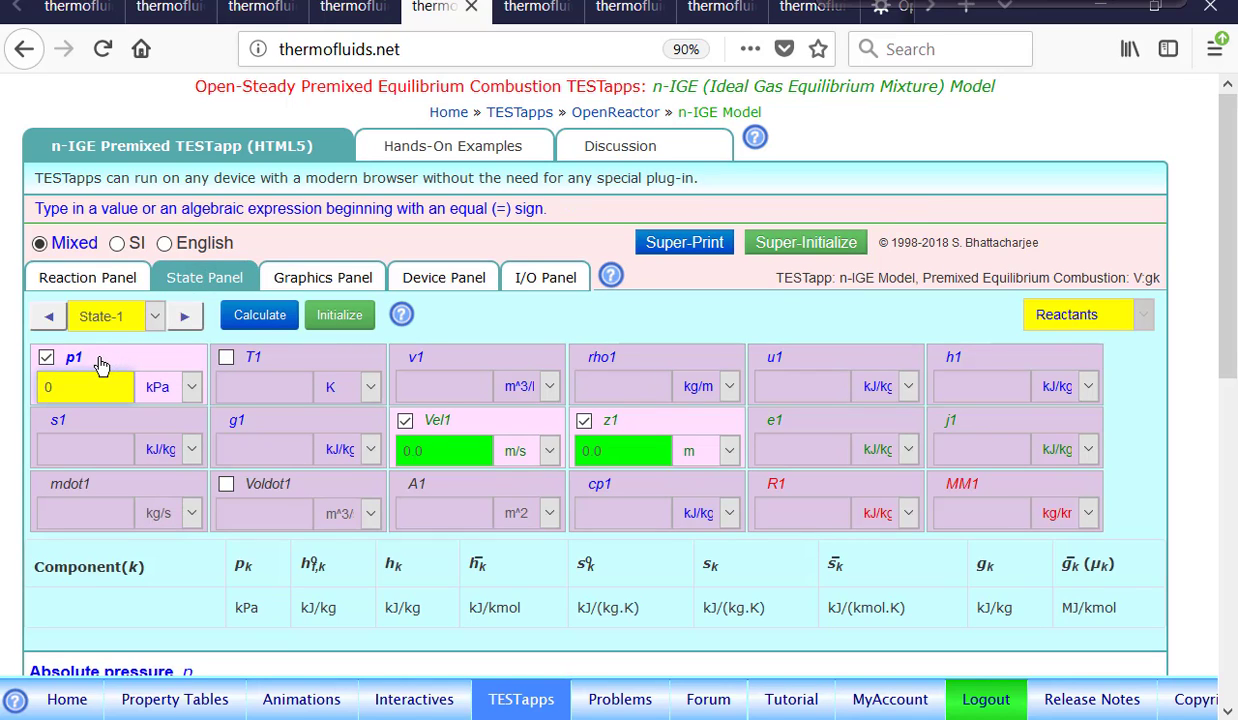
type("100")
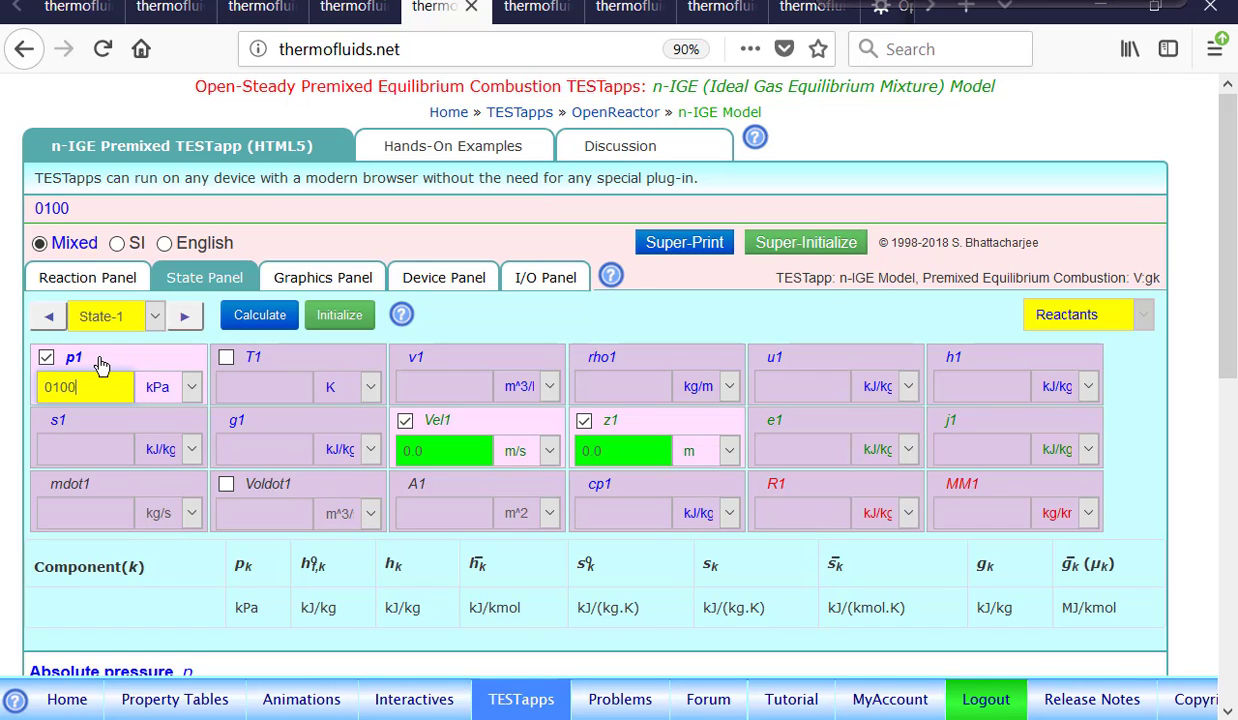
left_click(273, 358)
type("0300")
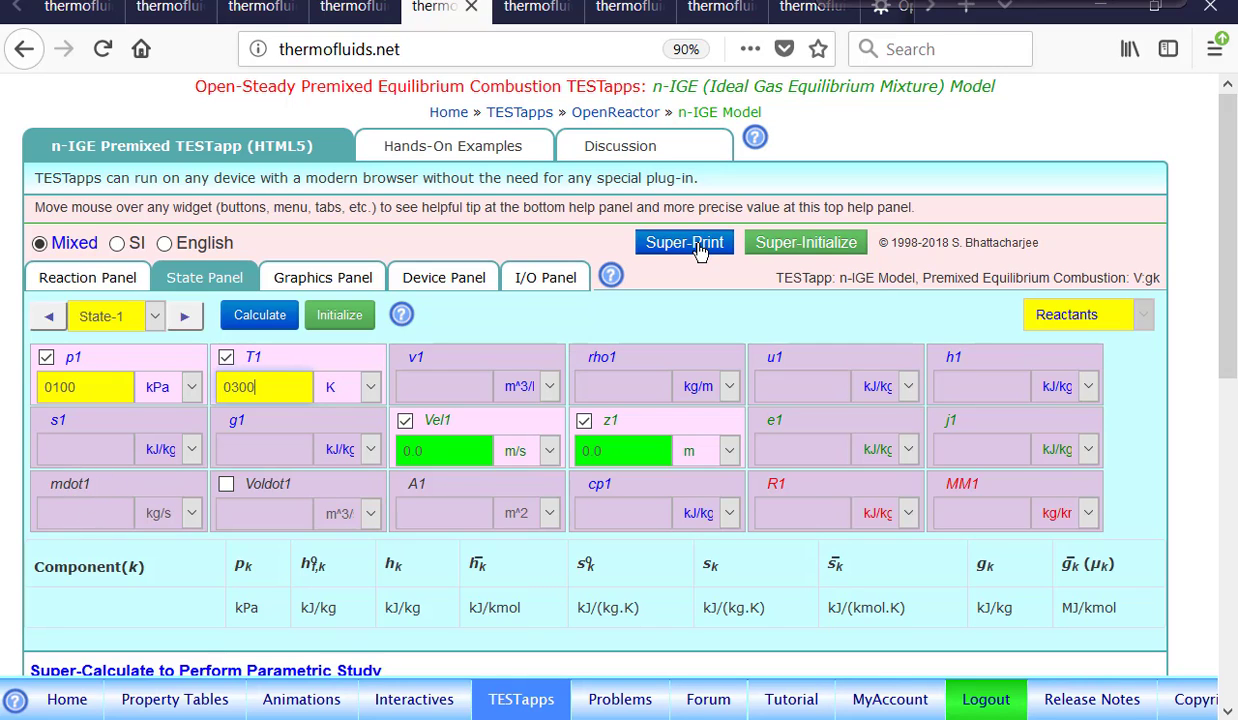
left_click(260, 316)
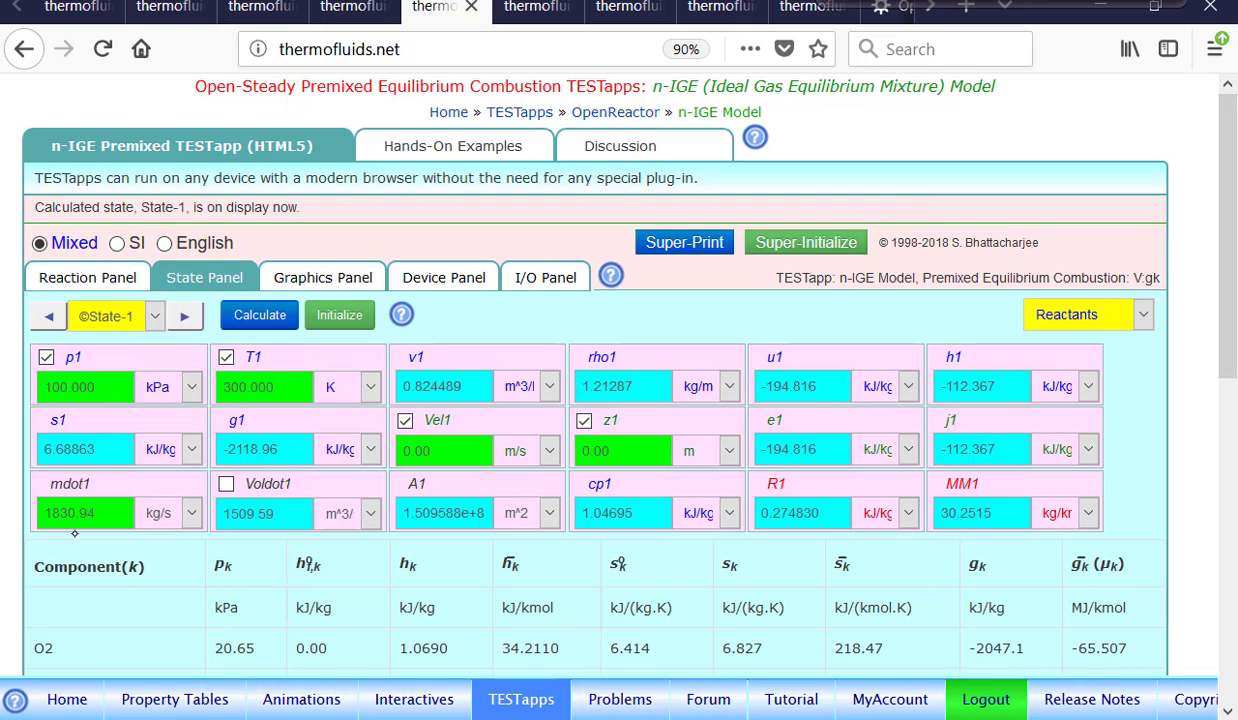
Advance to State-2 and enter a pressure of 100 kPa and a temperature of 2000 K.
mouse_move(75, 537)
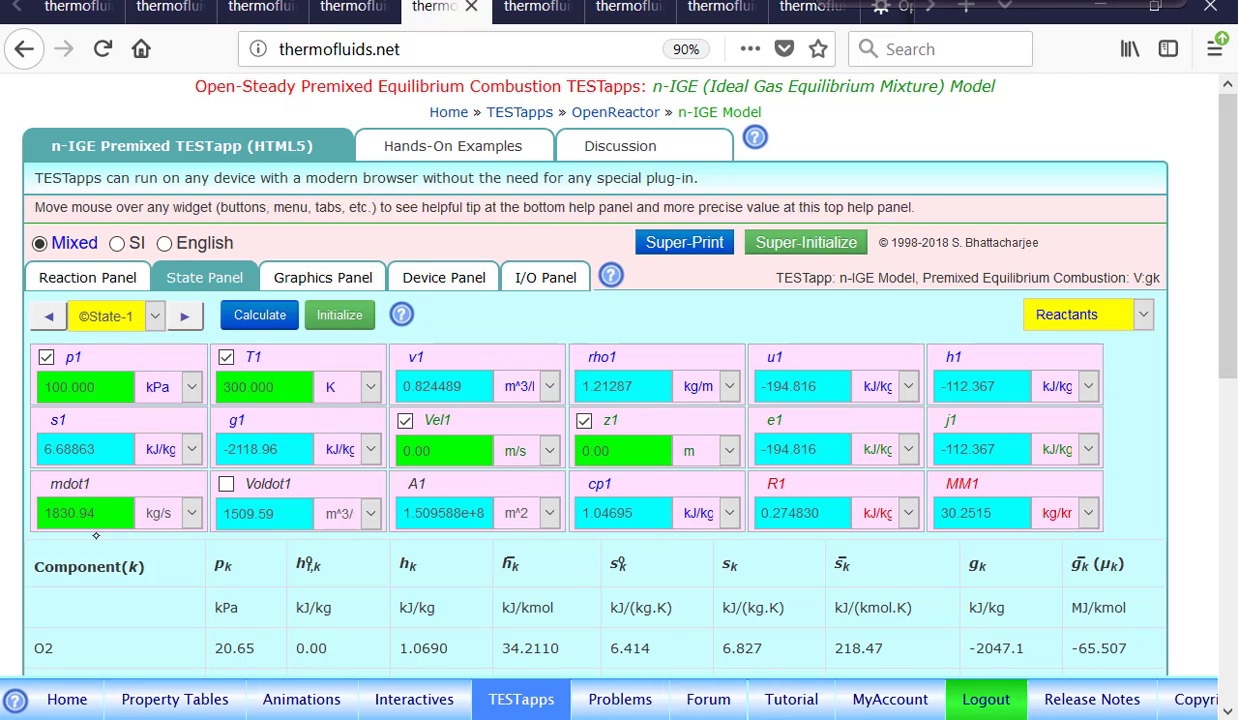
mouse_move(79, 494)
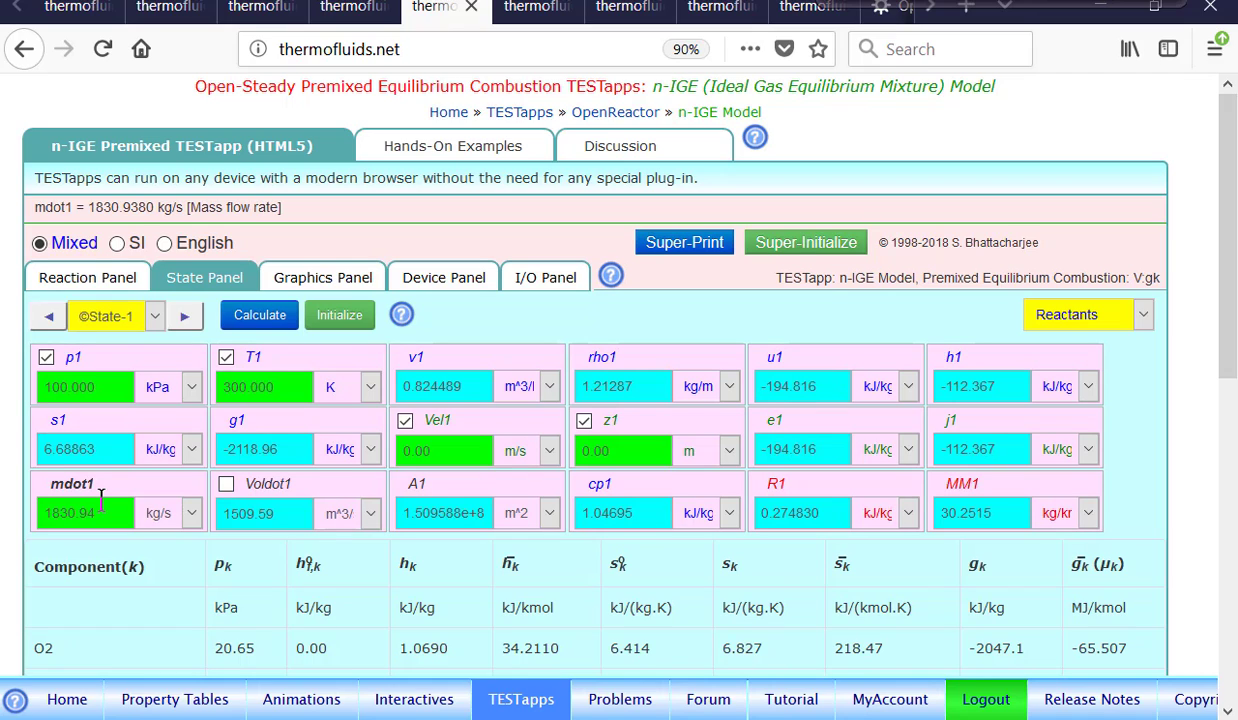
left_click(185, 318)
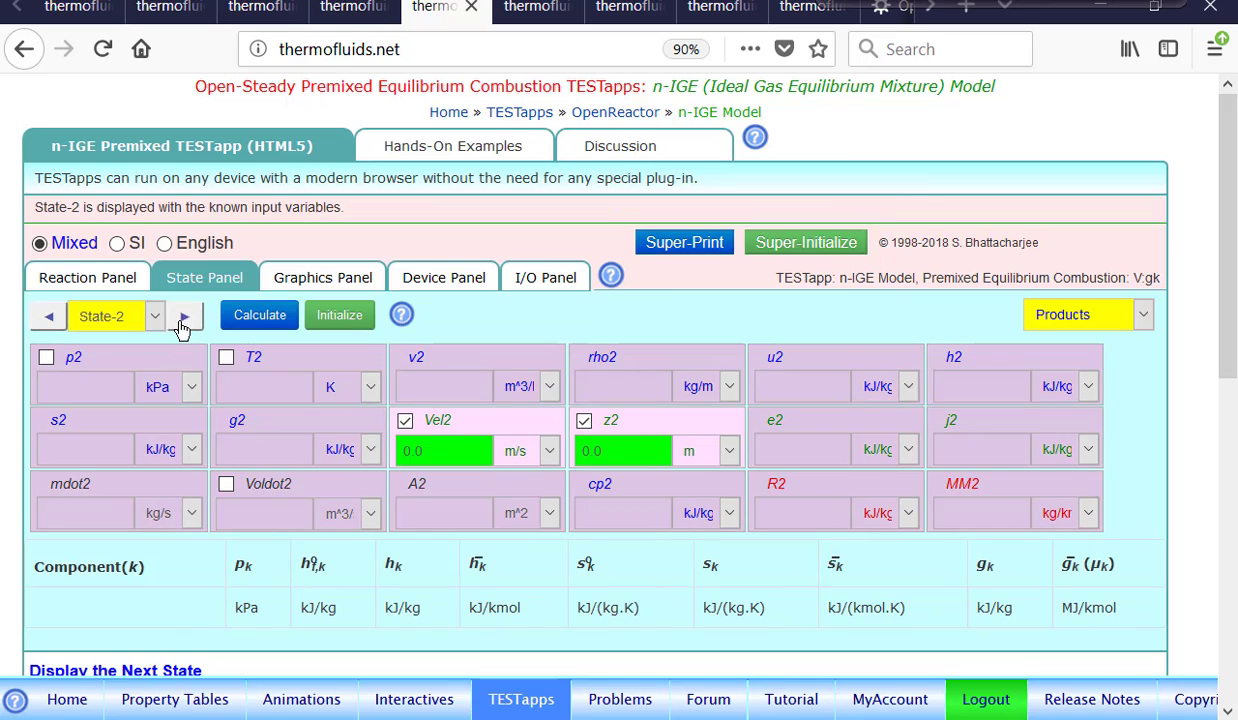
left_click(74, 360)
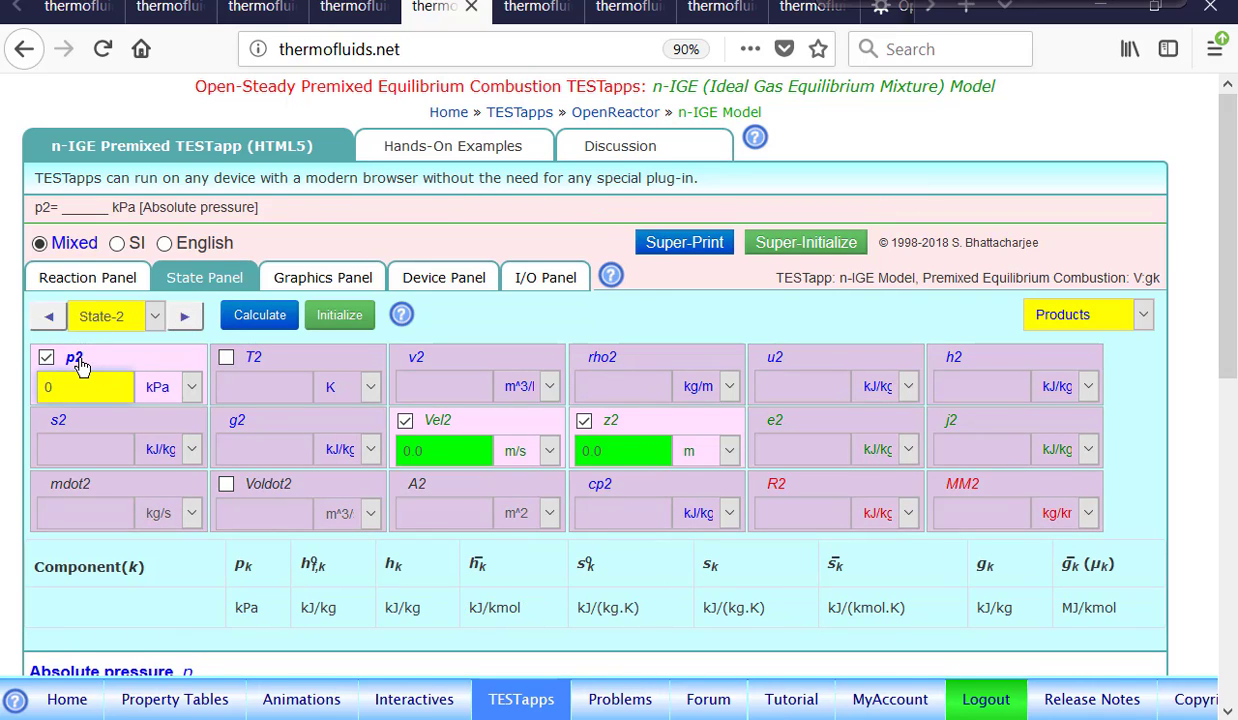
type("100")
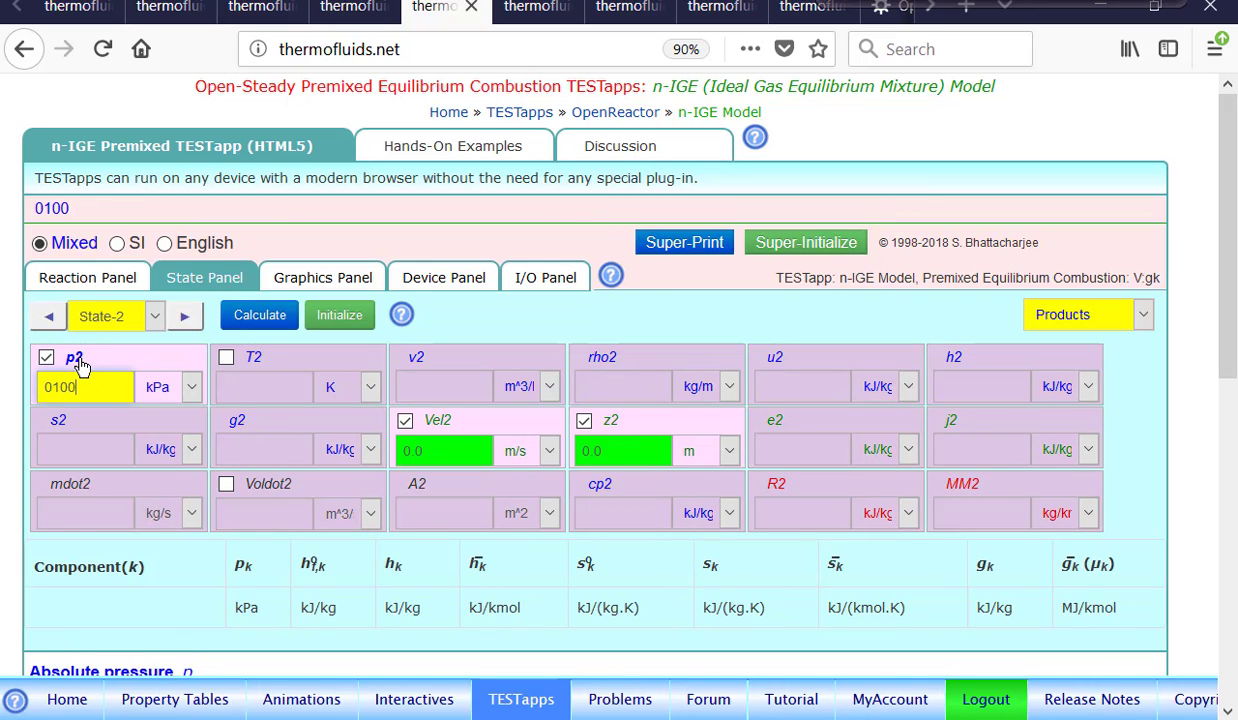
left_click(276, 358)
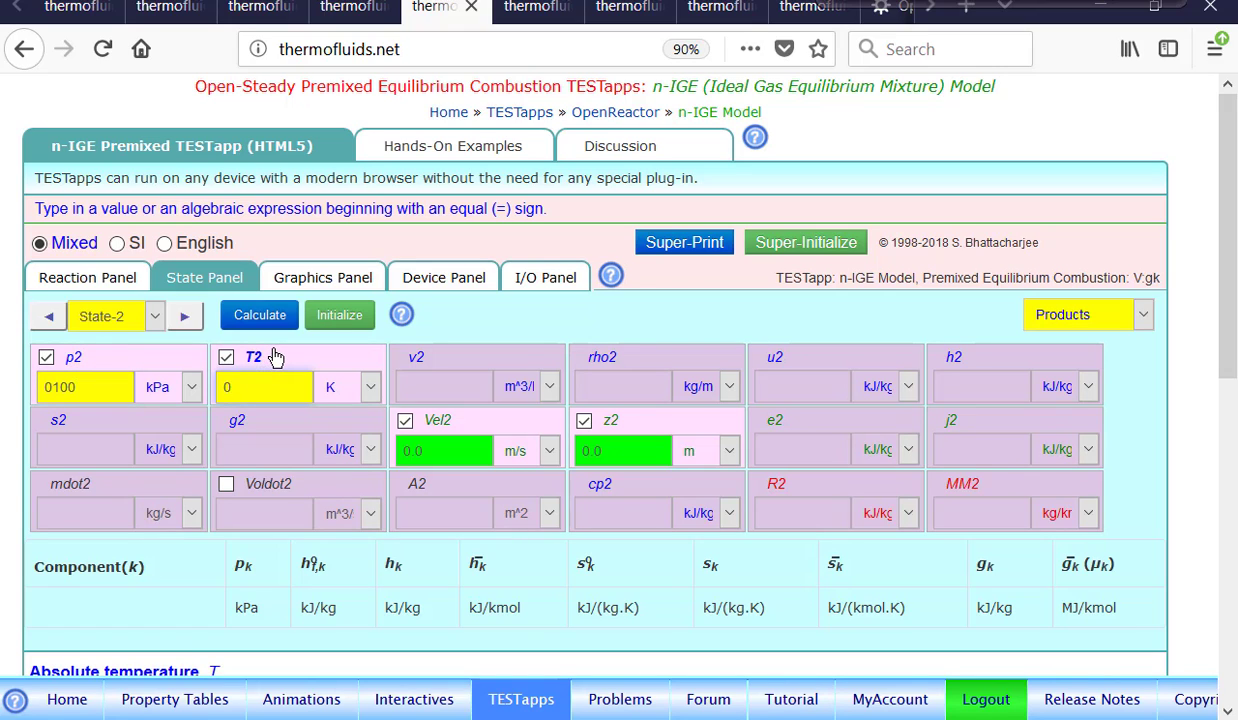
type("2000")
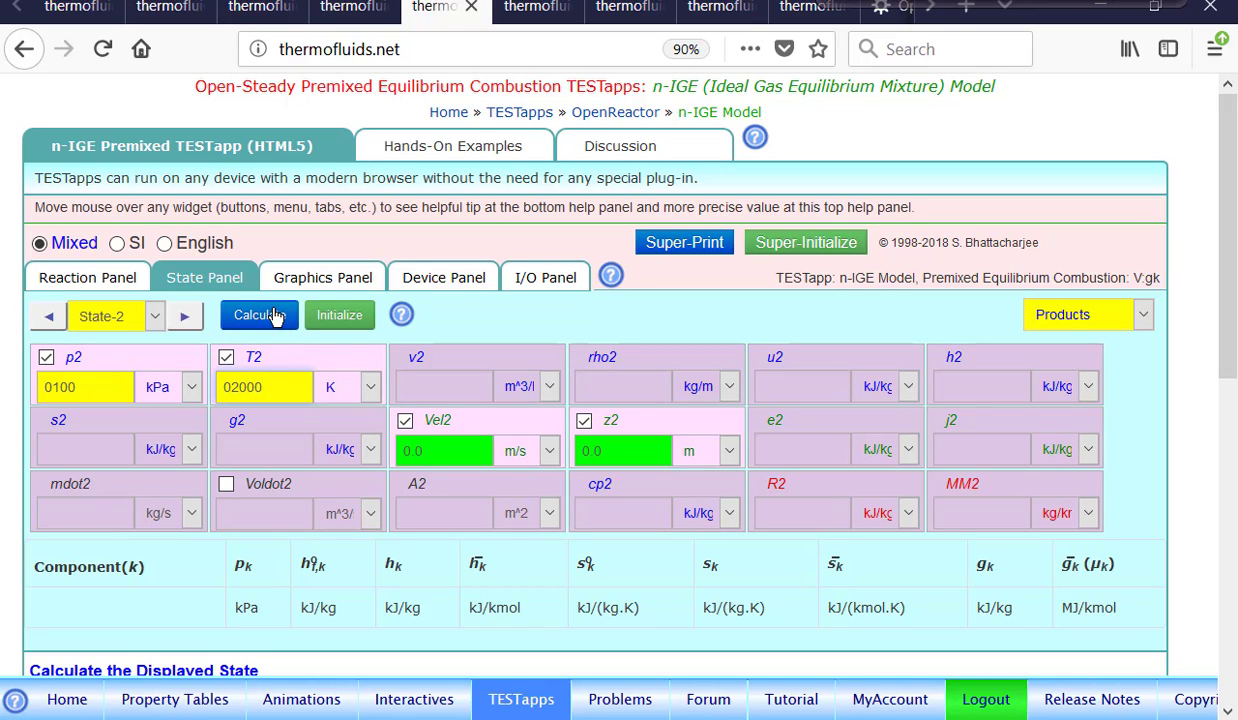
Return to the Reaction Panel and switch the mixture selector to Products.
left_click(106, 282)
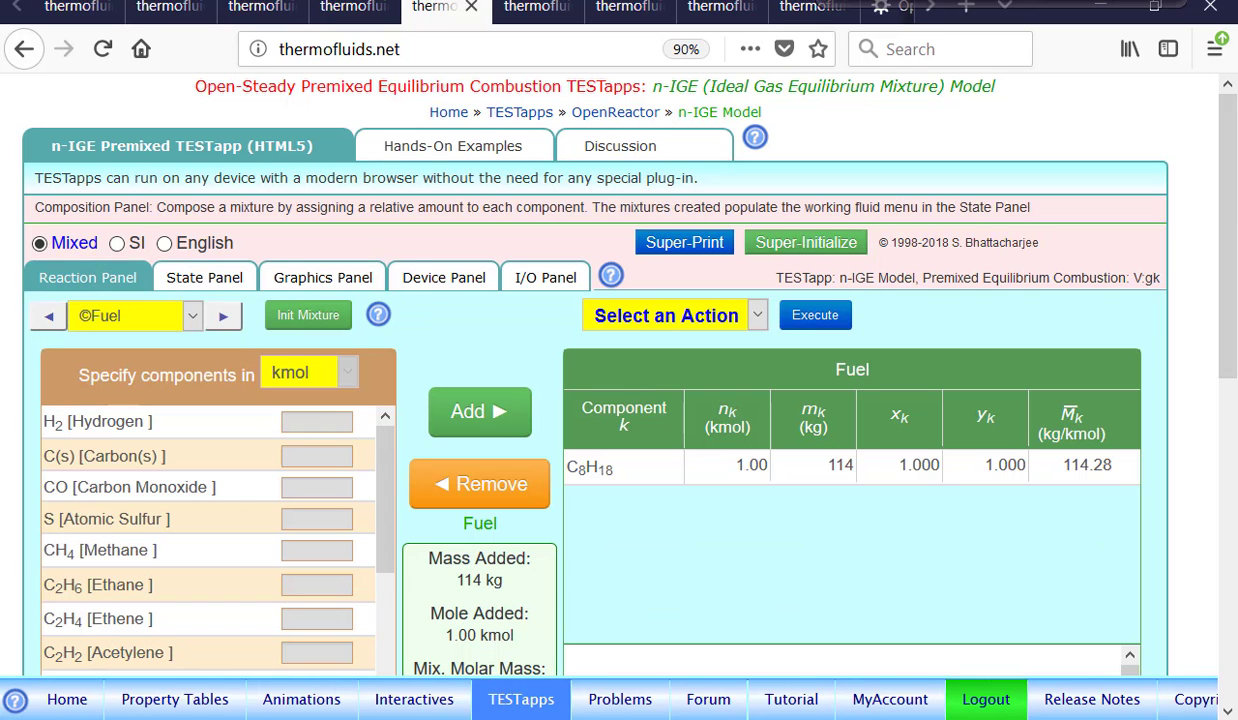
scroll(1186, 340, "down", 3)
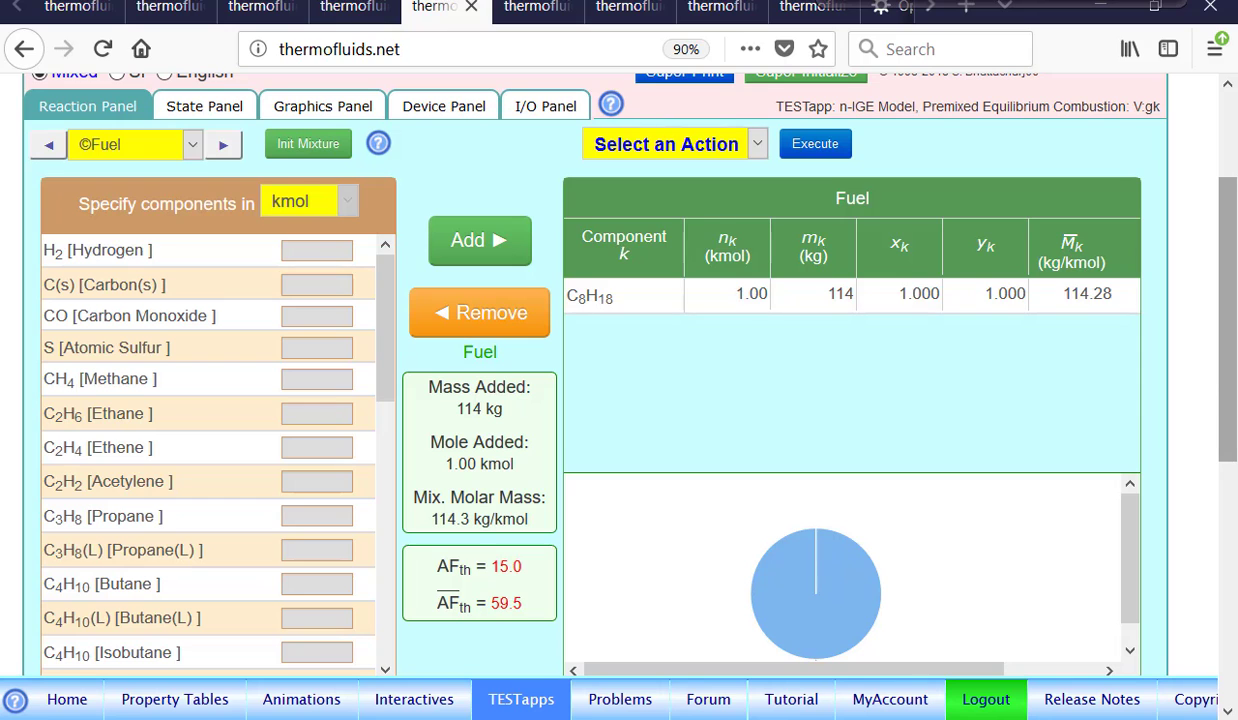
scroll(1227, 380, "down", 3)
scroll(1234, 357, "up", 1)
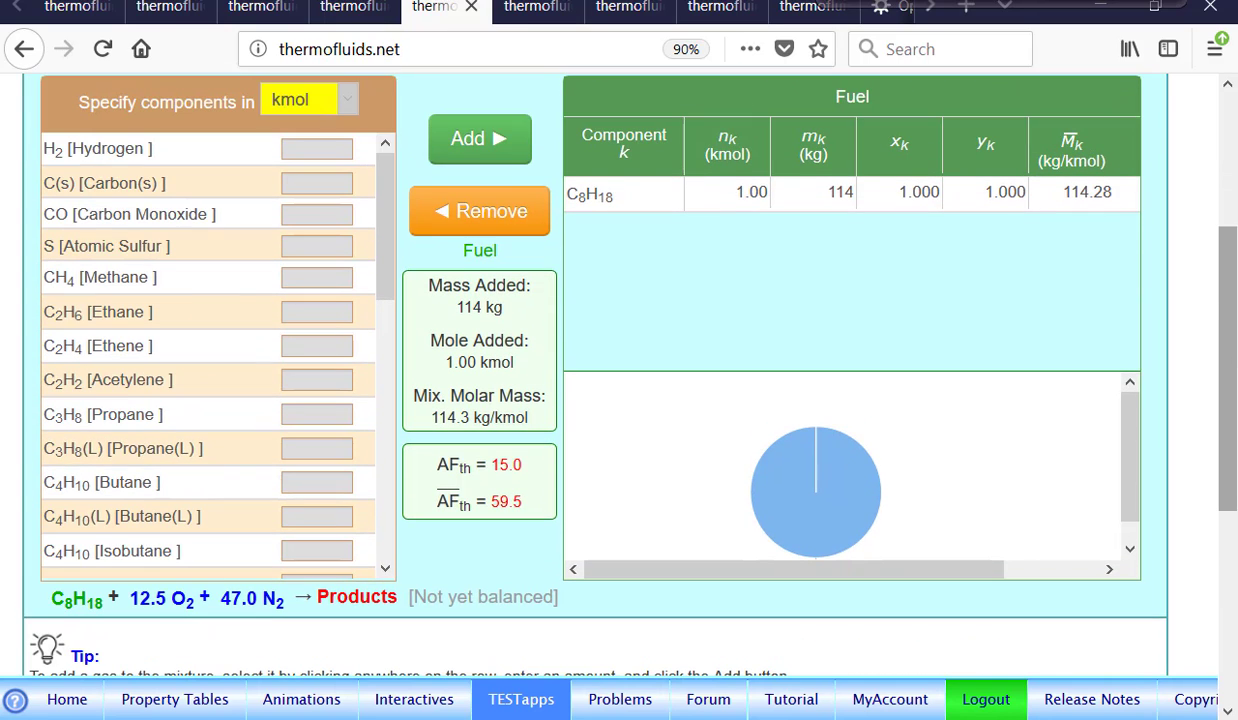
scroll(1225, 300, "up", 3)
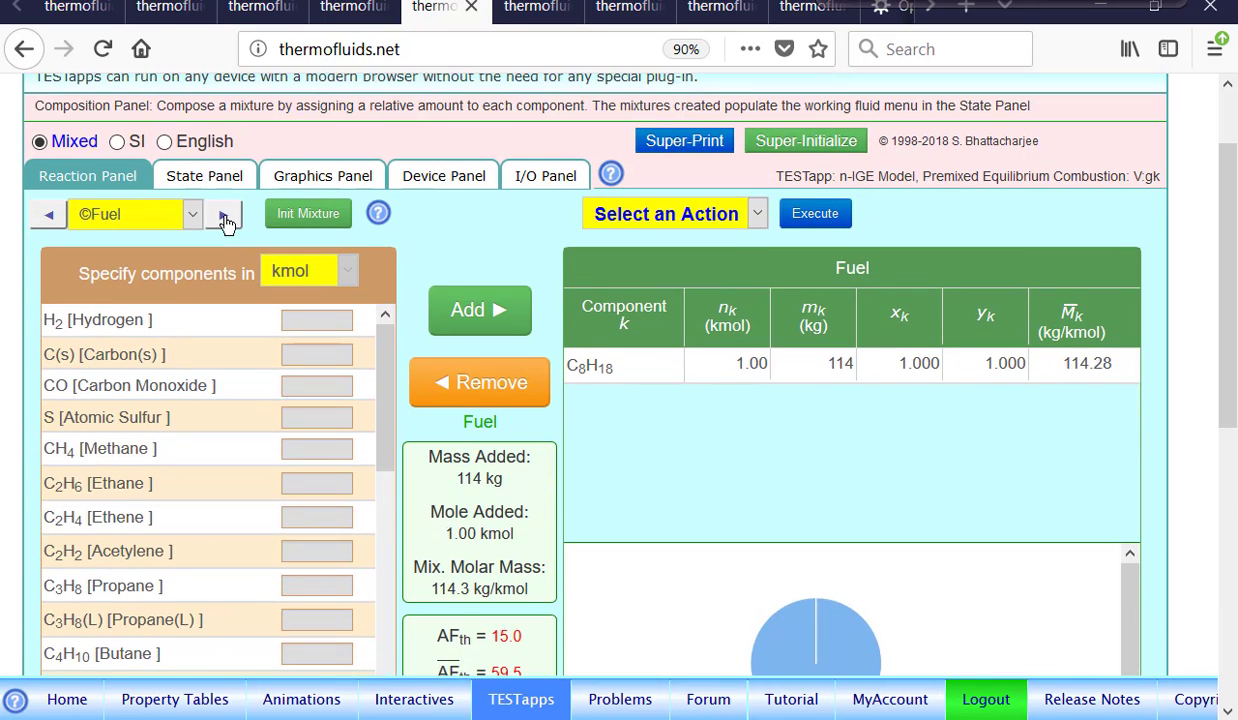
left_click(225, 218)
left_click(225, 218)
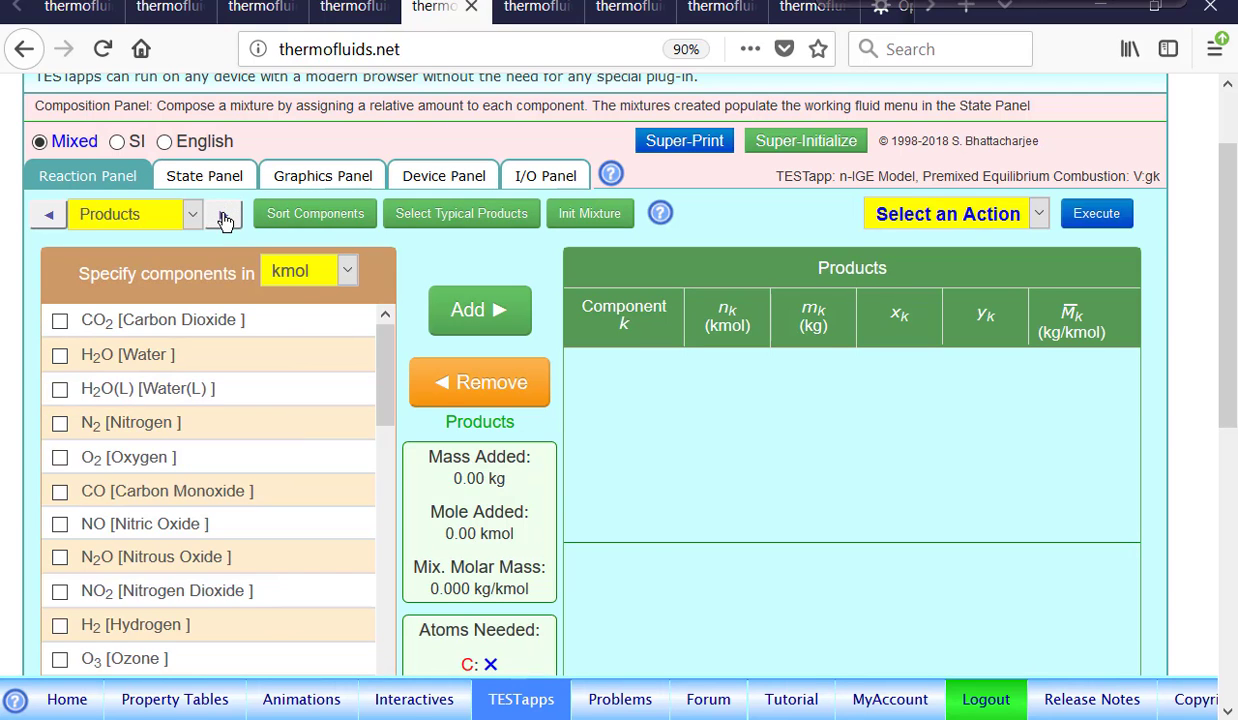
scroll(1227, 314, "down", 2)
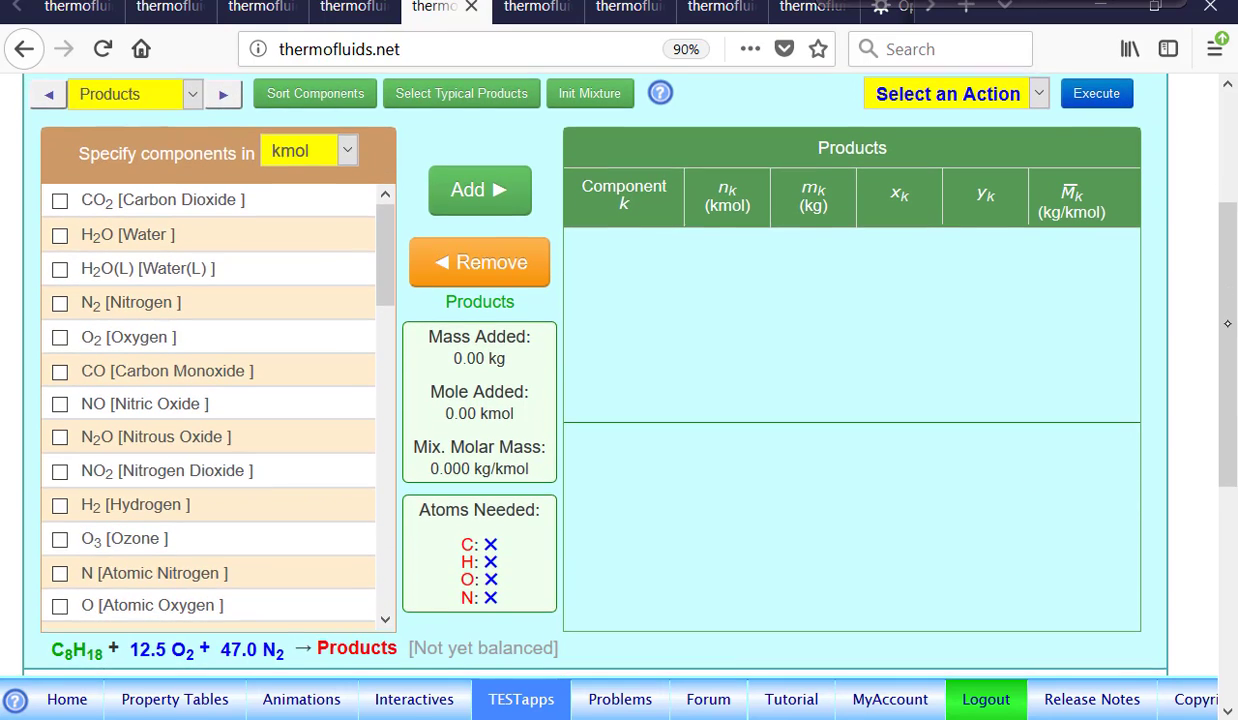
scroll(1227, 314, "up", 2)
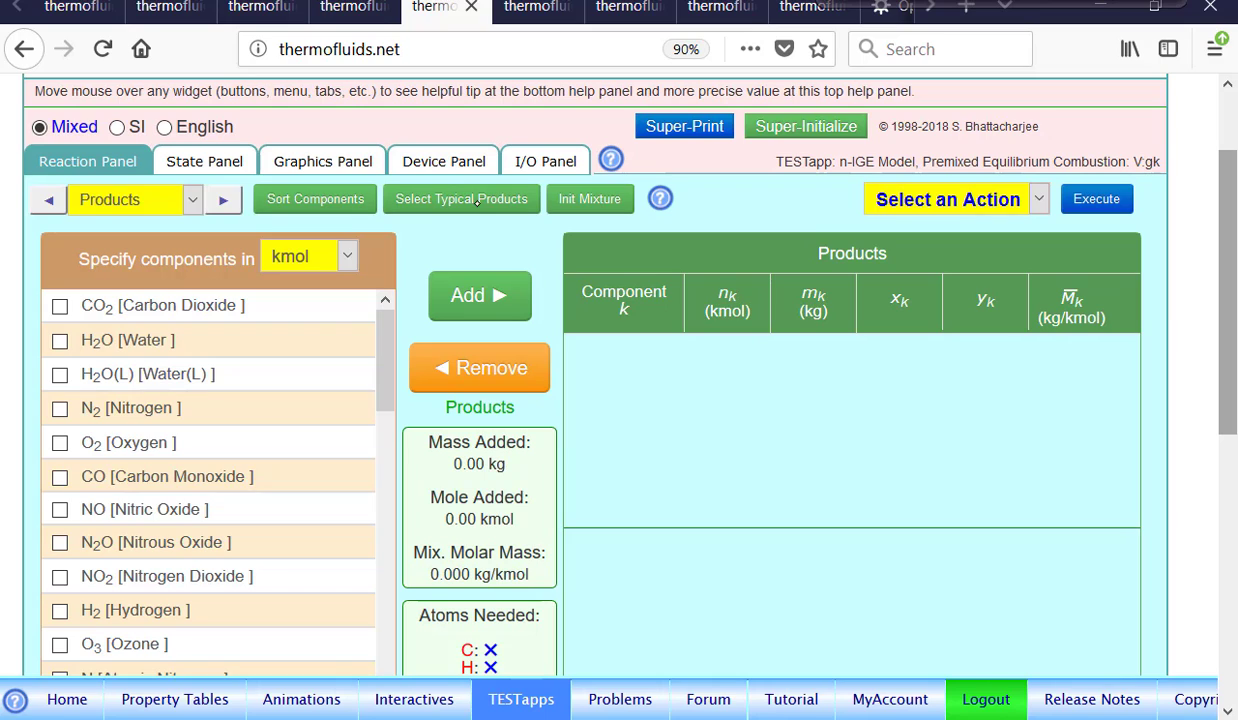
Select the typical products and add them to the Products mixture, then review the product equation.
left_click(465, 206)
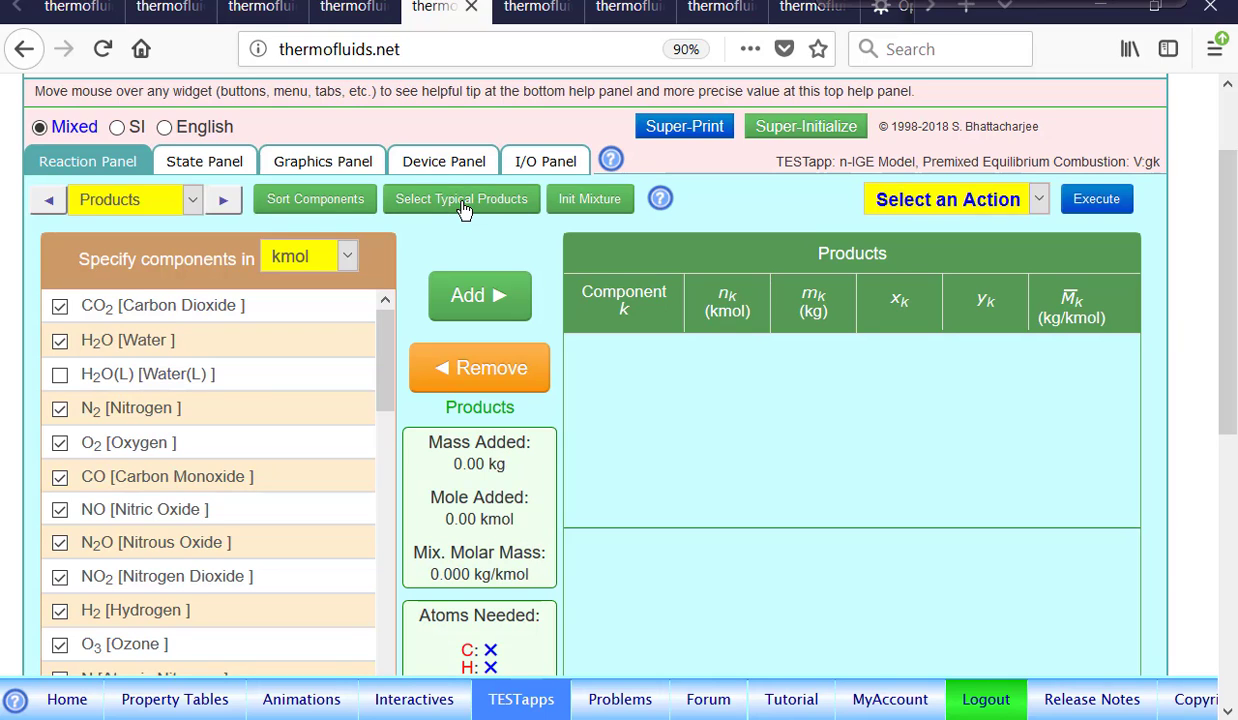
left_click(478, 300)
scroll(1136, 243, "down", 3)
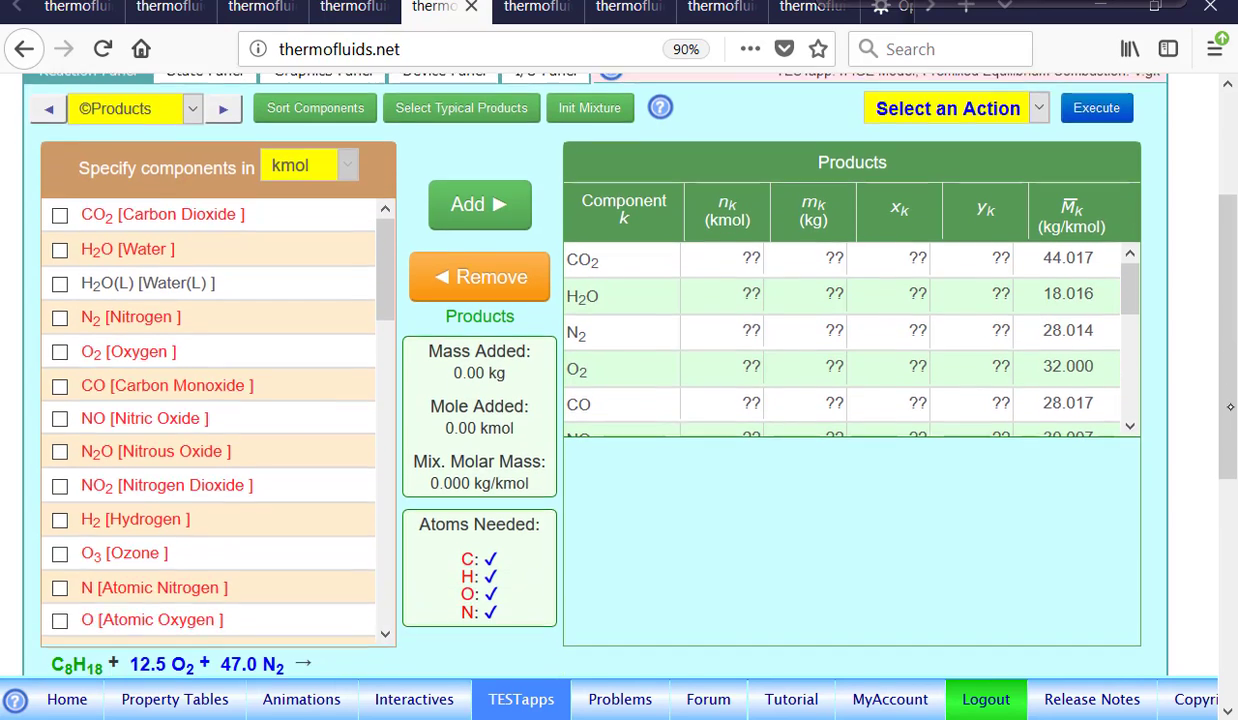
mouse_move(1135, 244)
left_mouse_down()
mouse_move(1131, 370)
mouse_move(1135, 231)
left_mouse_up()
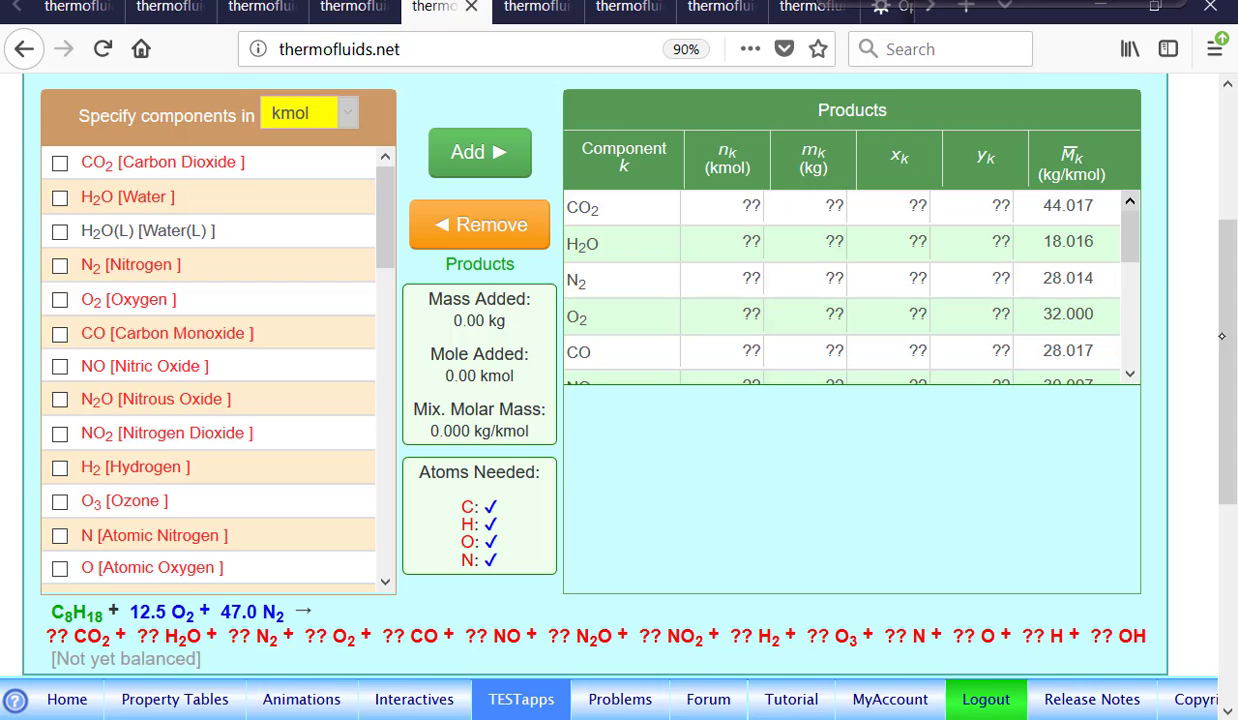
left_click_drag(1224, 345, 1224, 410)
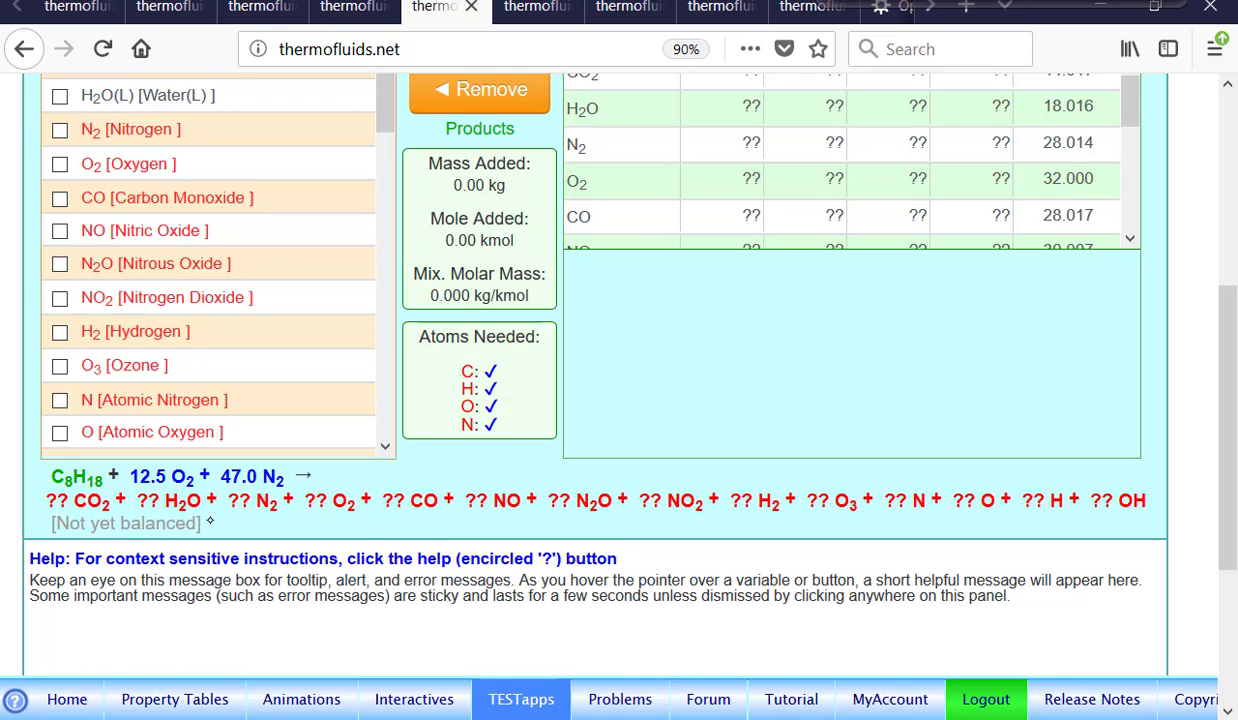
scroll(233, 210, "up", 5)
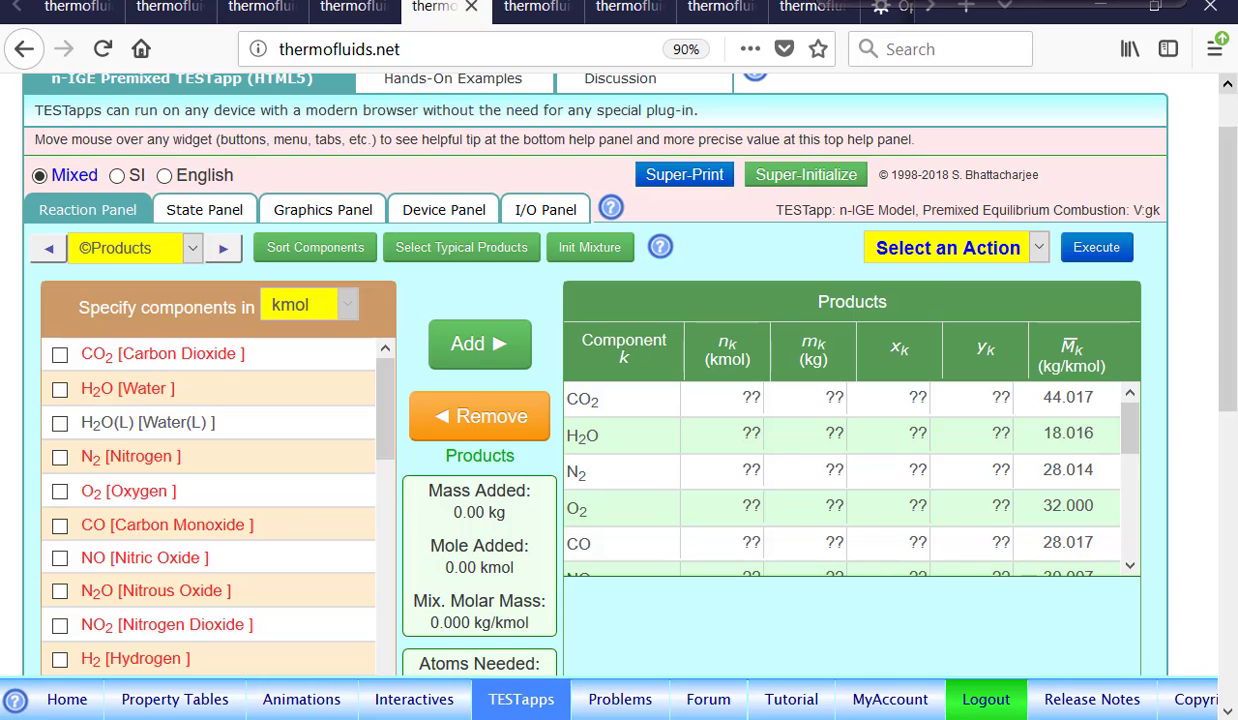
In the State Panel, set State-2 to 100 kPa and 2000 K and calculate it.
left_click(233, 210)
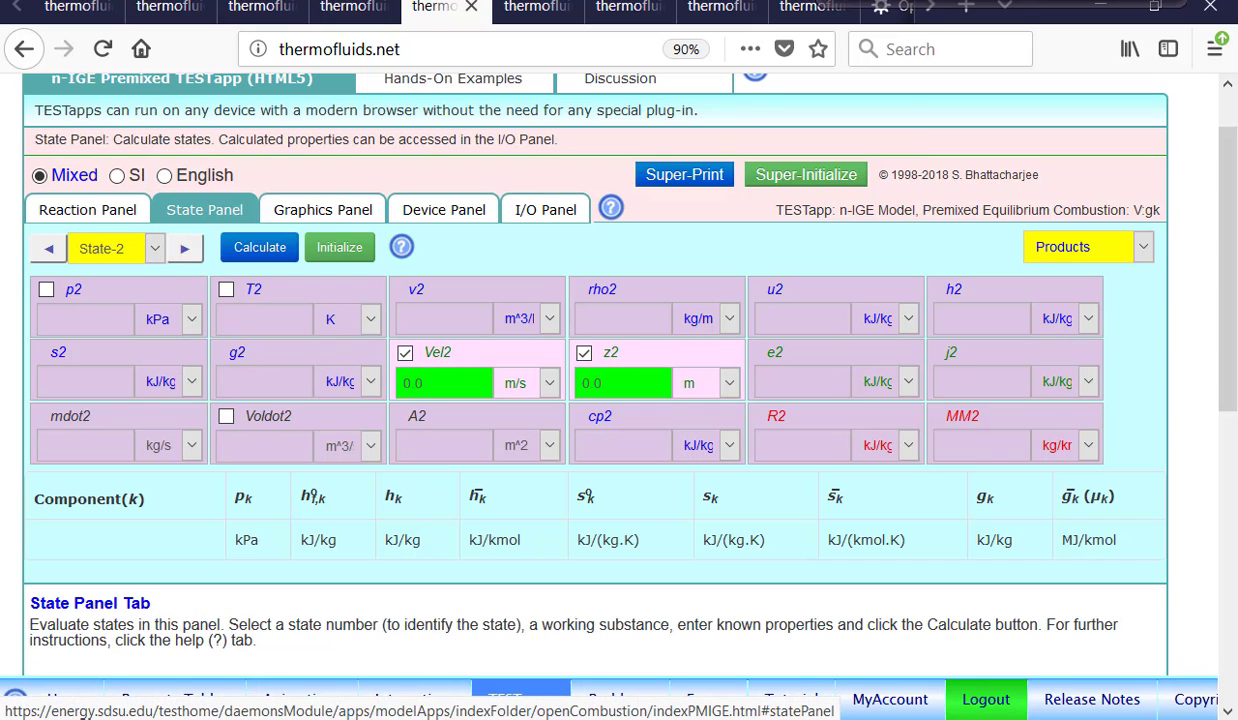
left_click(100, 290)
type("100")
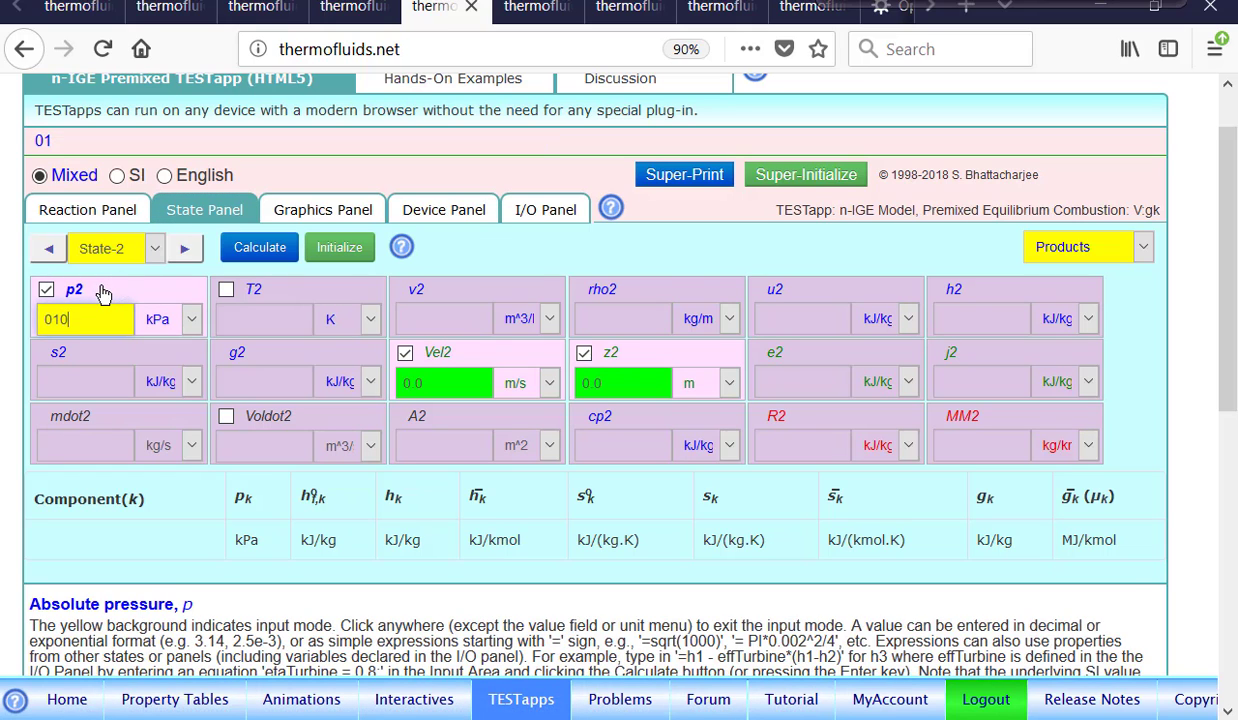
left_click(279, 290)
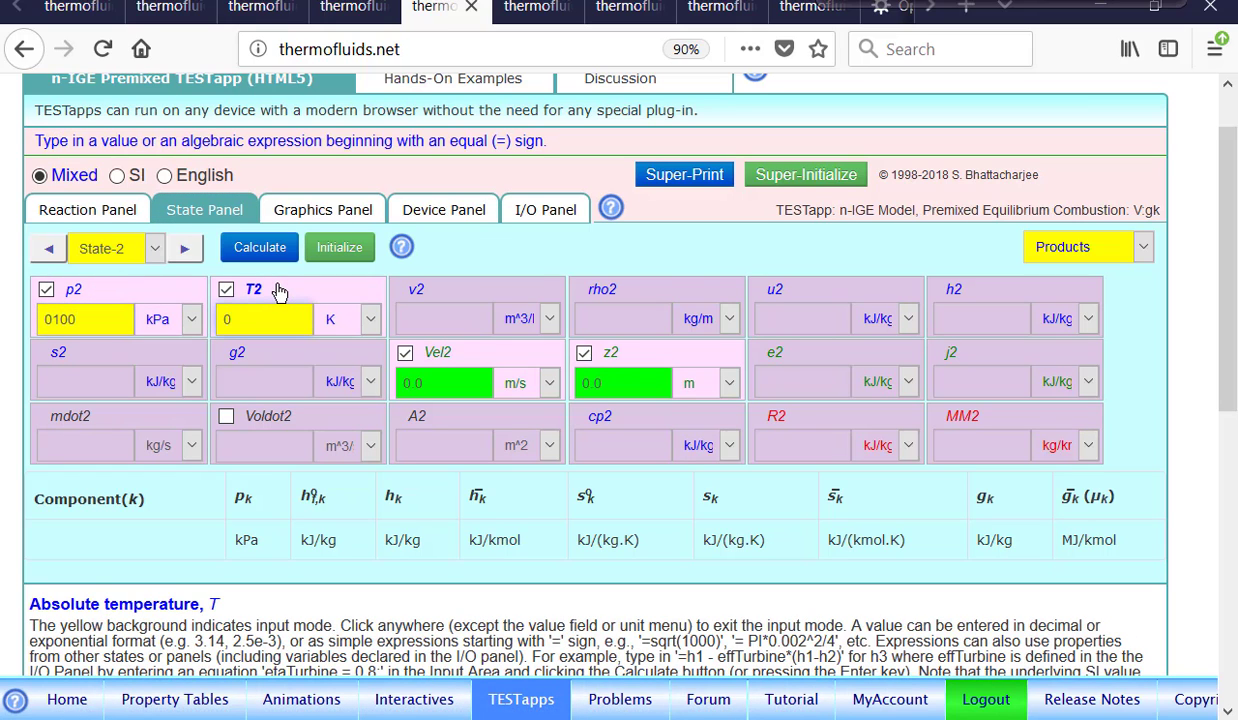
type("2000")
key("Return")
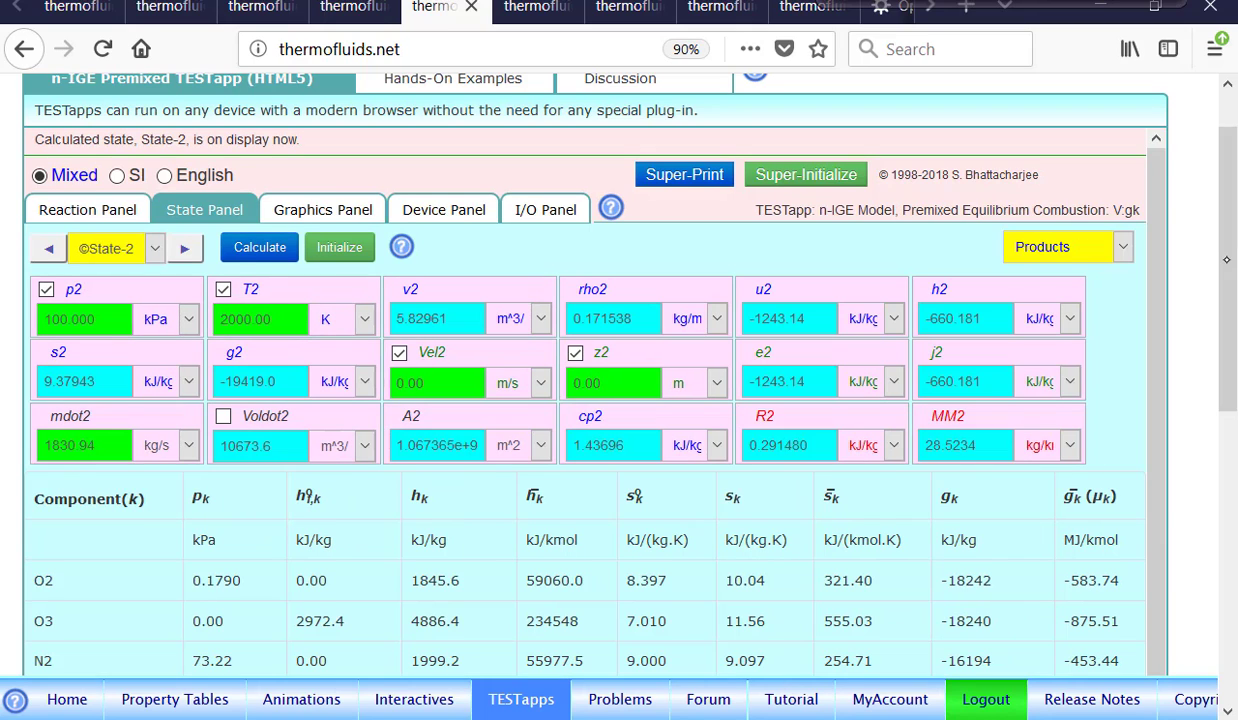
Examine State-2's component properties and the equilibrium product composition and equation in the Reaction Panel.
left_click_drag(1224, 270, 1232, 482)
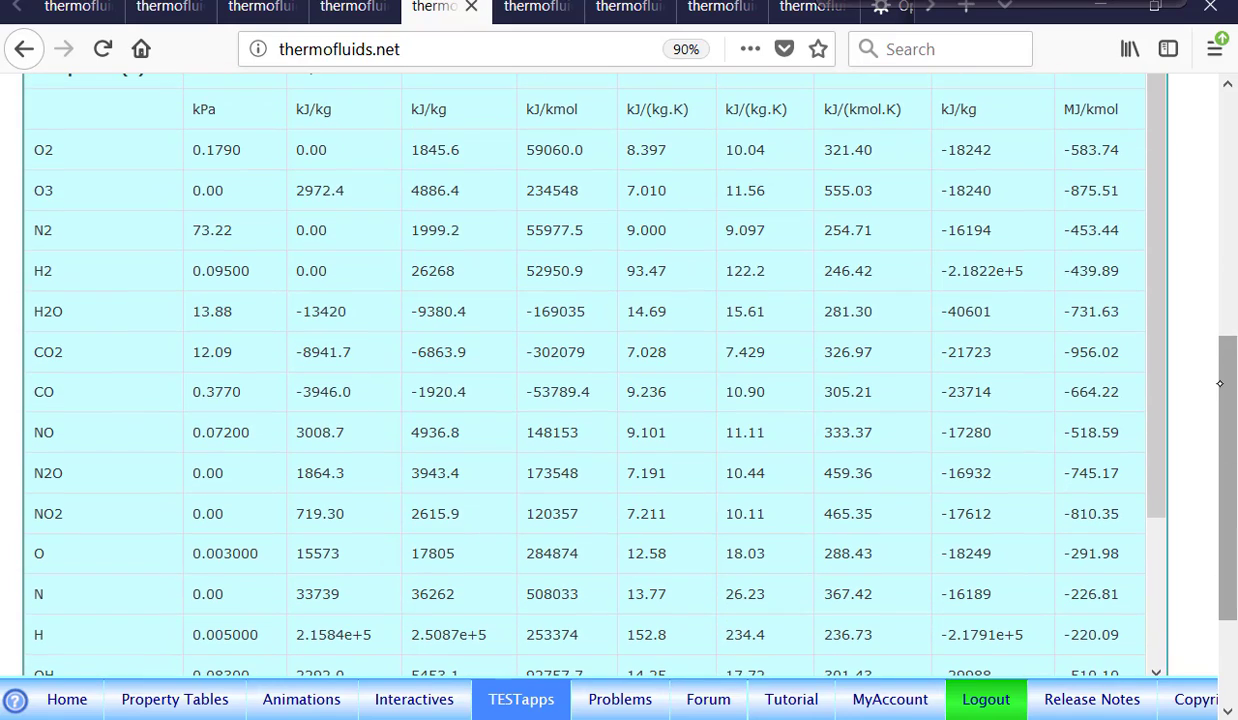
left_click_drag(1220, 383, 1222, 323)
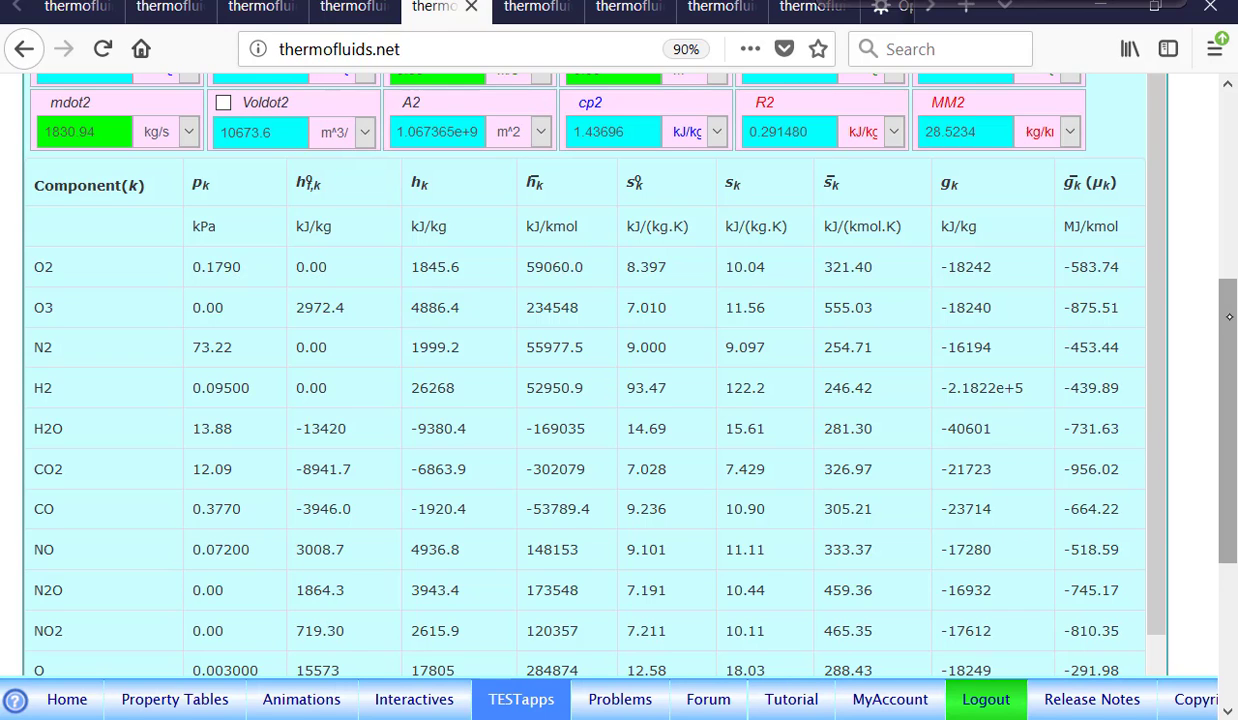
left_click_drag(1230, 316, 1230, 126)
left_click(88, 277)
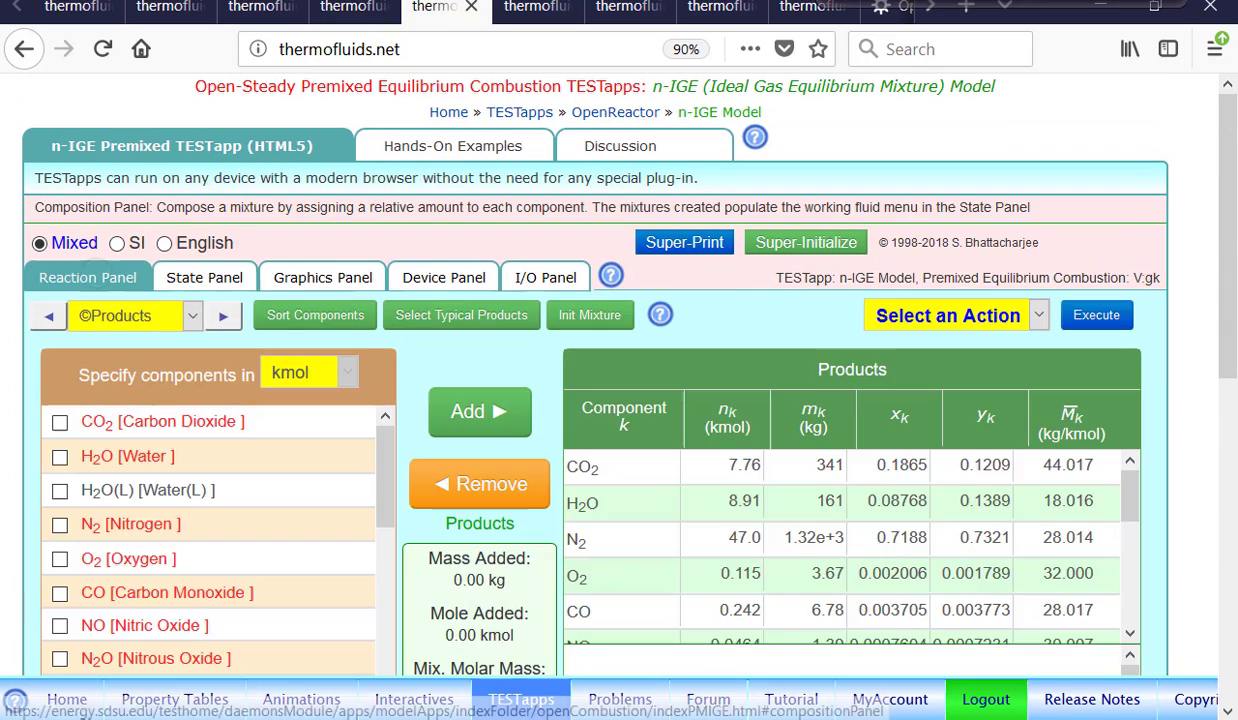
scroll(1136, 252, "down", 5)
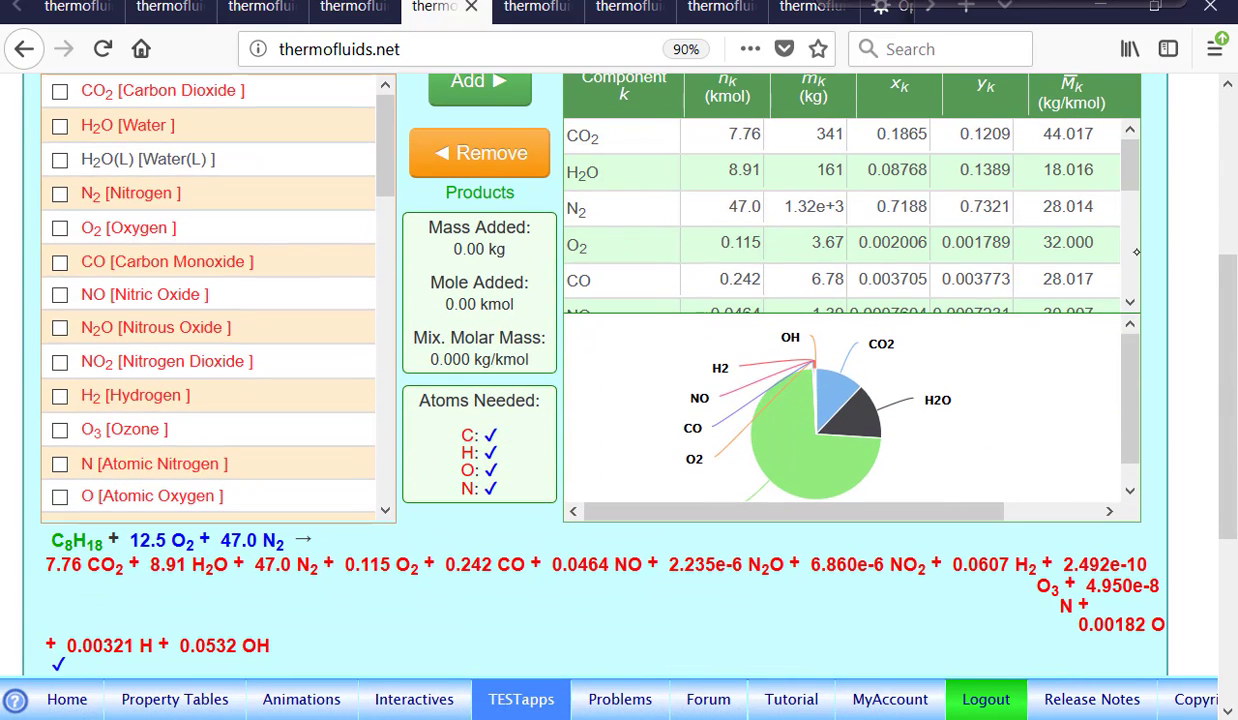
scroll(1136, 252, "down", 3)
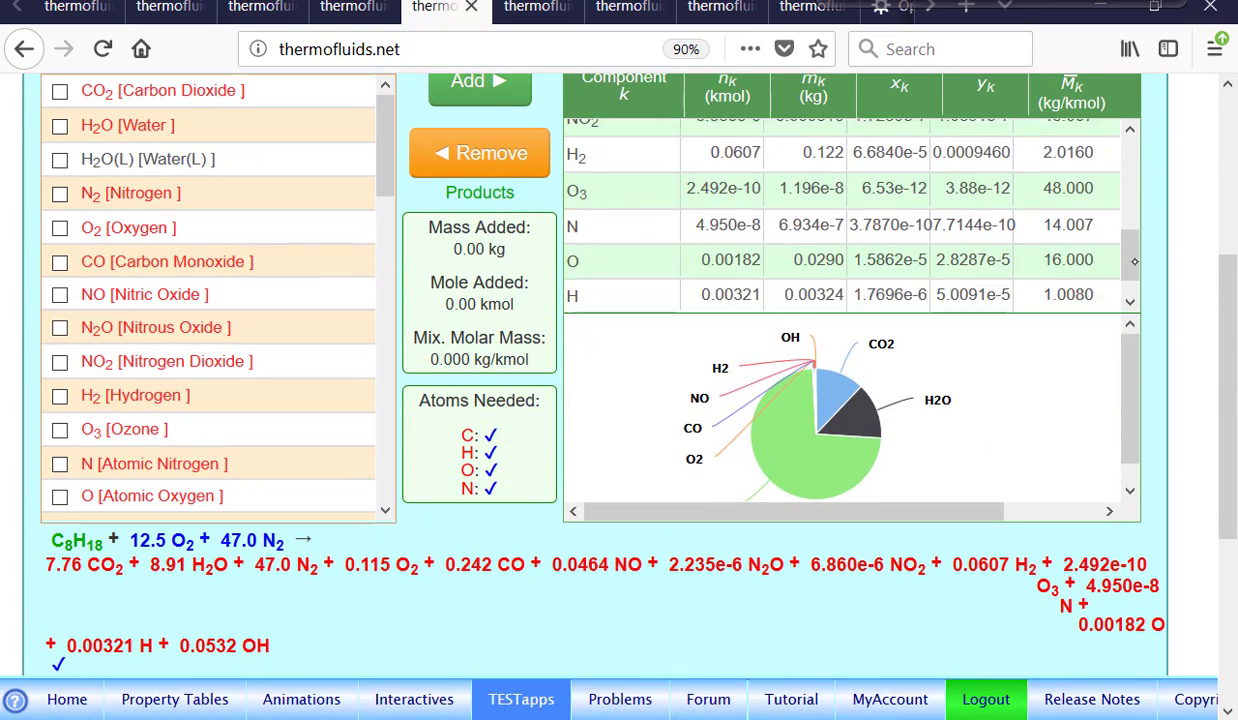
scroll(1136, 262, "down", 1)
scroll(1136, 262, "up", 5)
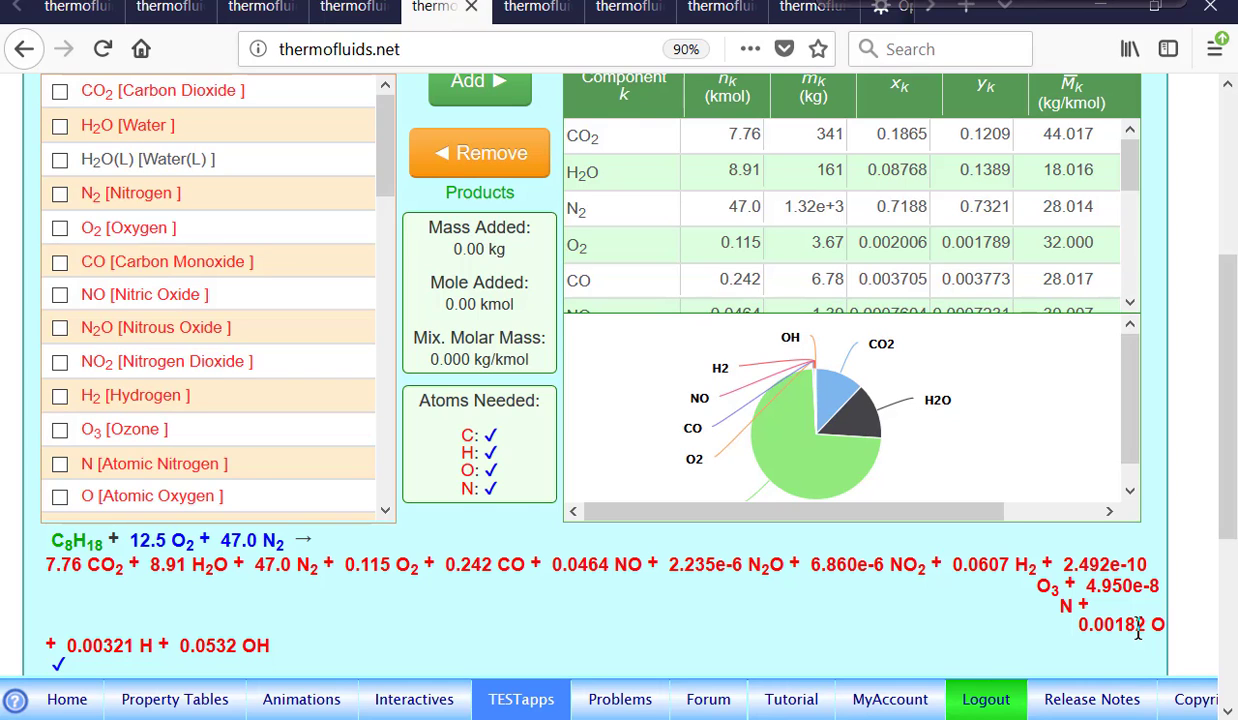
scroll(1188, 400, "up", 4)
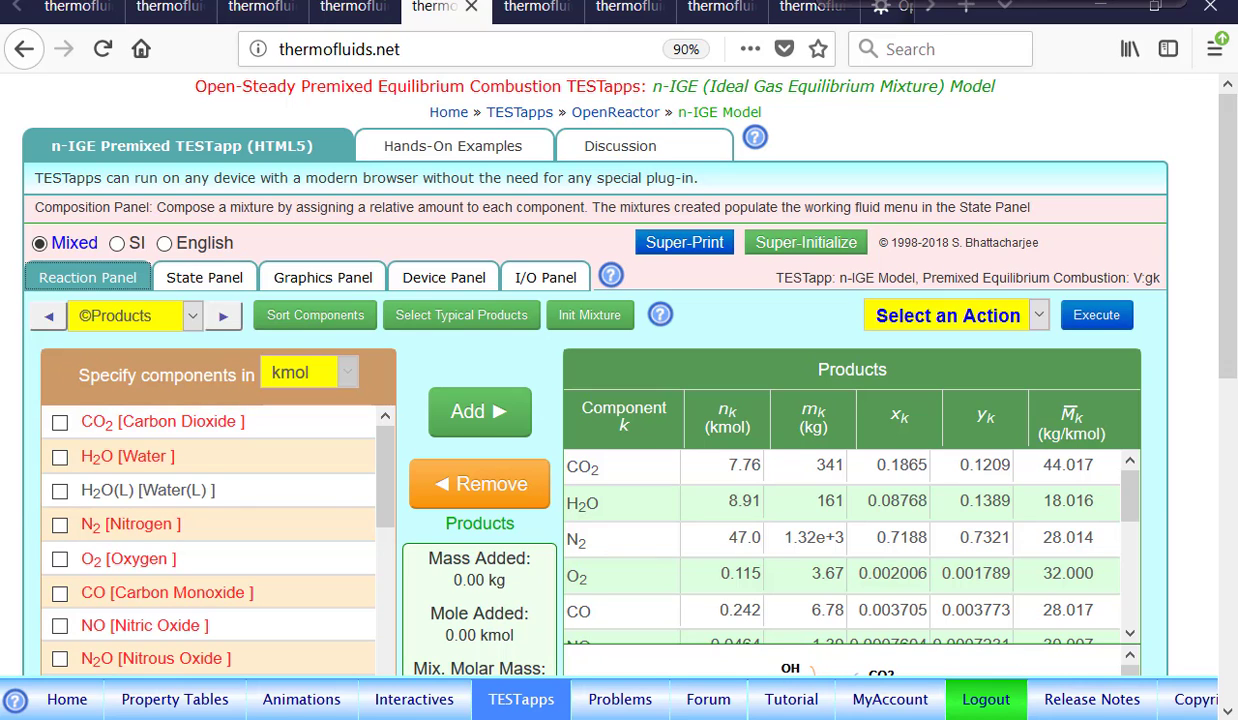
In the Device Panel, connect State-1 as the inlet and State-2 as the exit of Device-1.
left_click(205, 278)
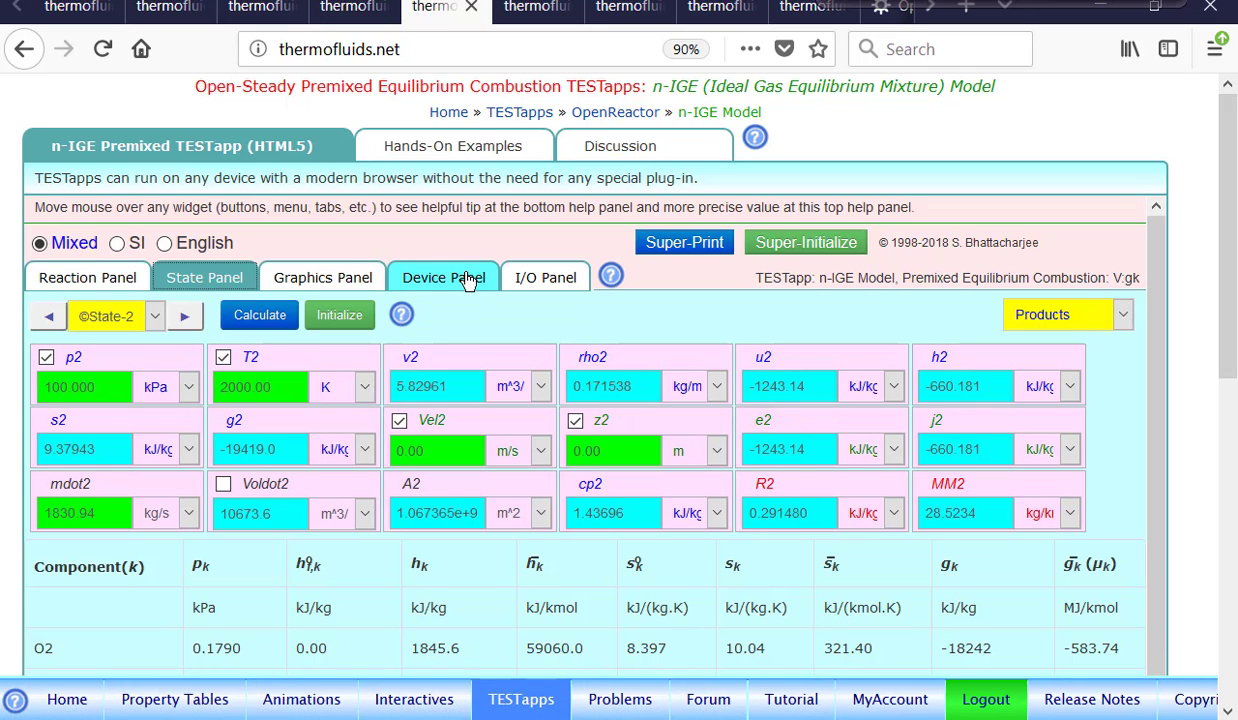
left_click(428, 284)
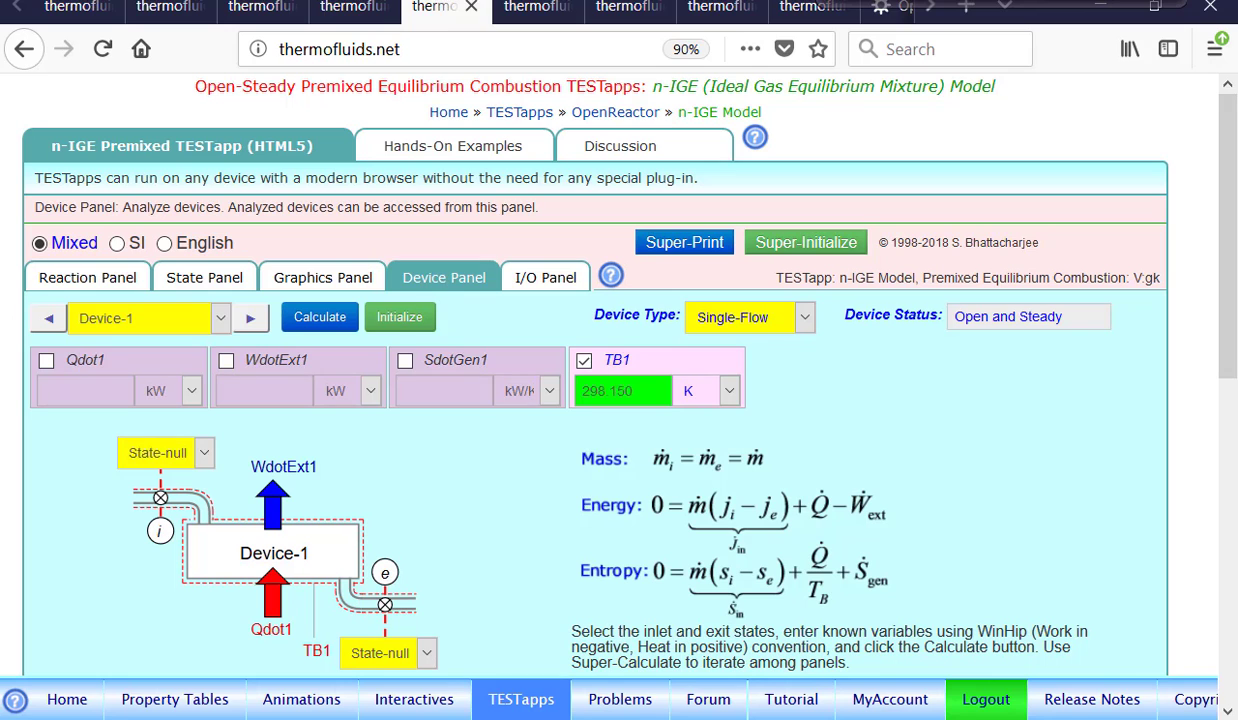
scroll(1213, 328, "down", 2)
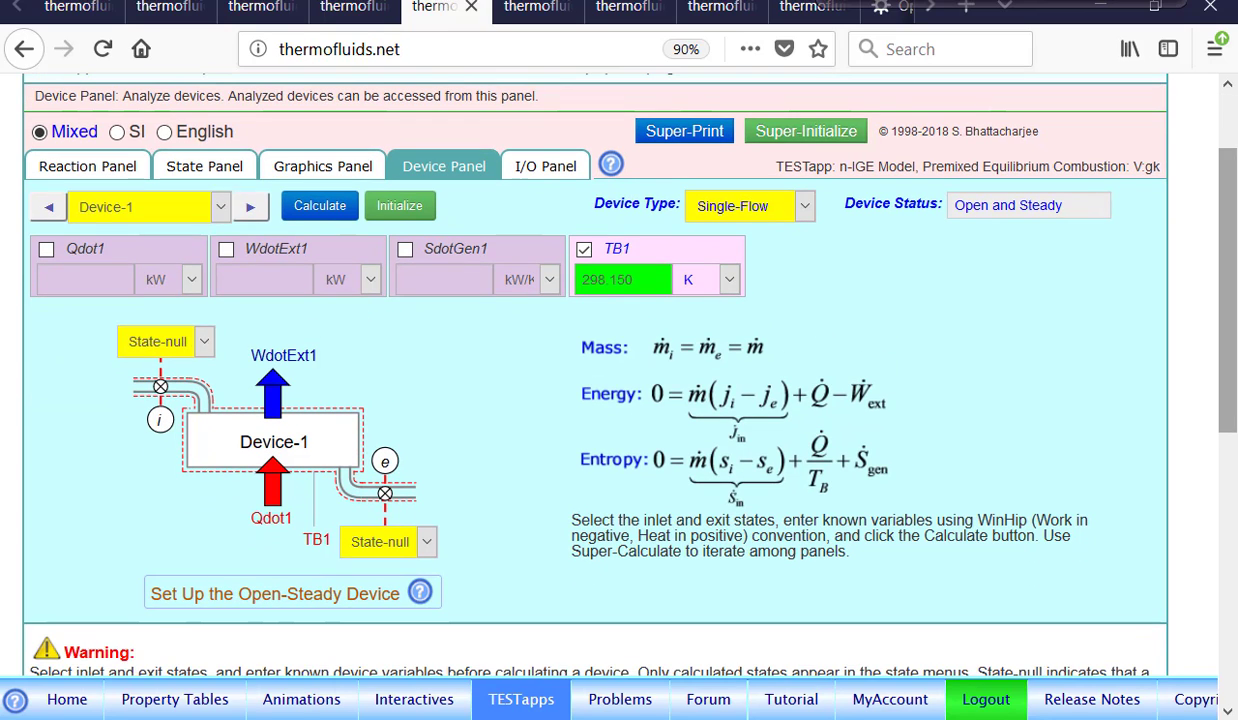
left_click(190, 338)
left_click(155, 419)
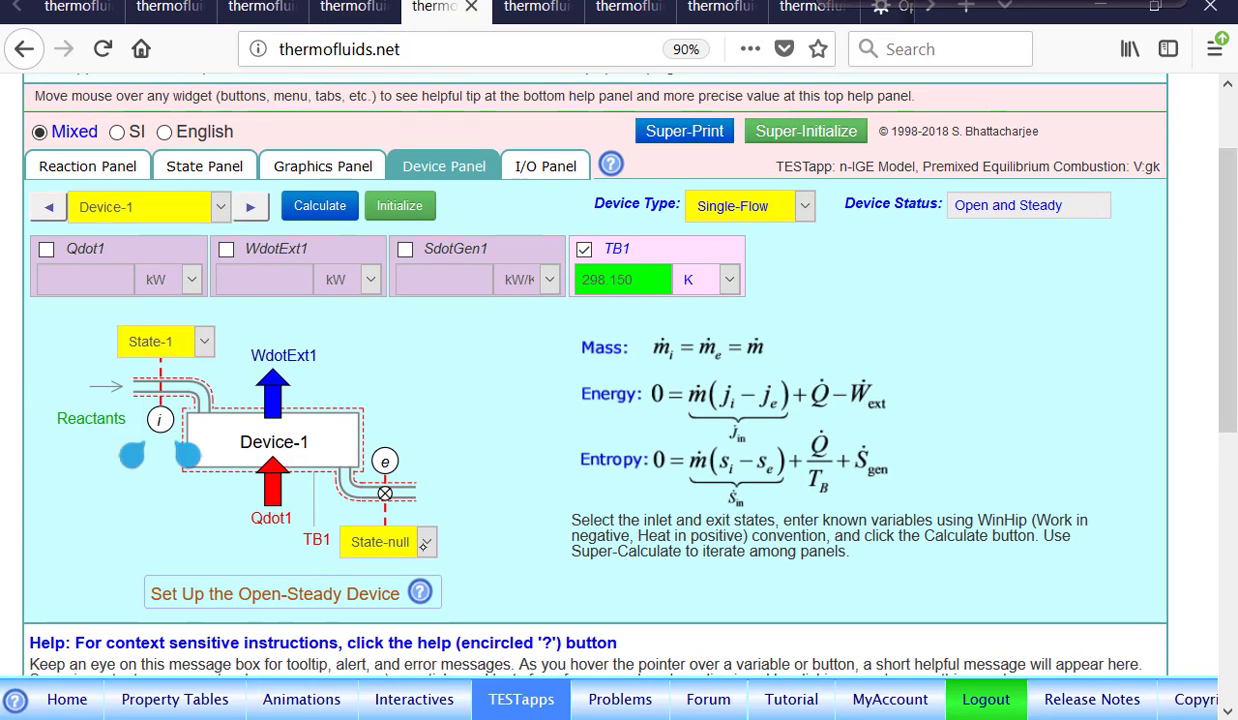
left_click(395, 541)
left_click(384, 650)
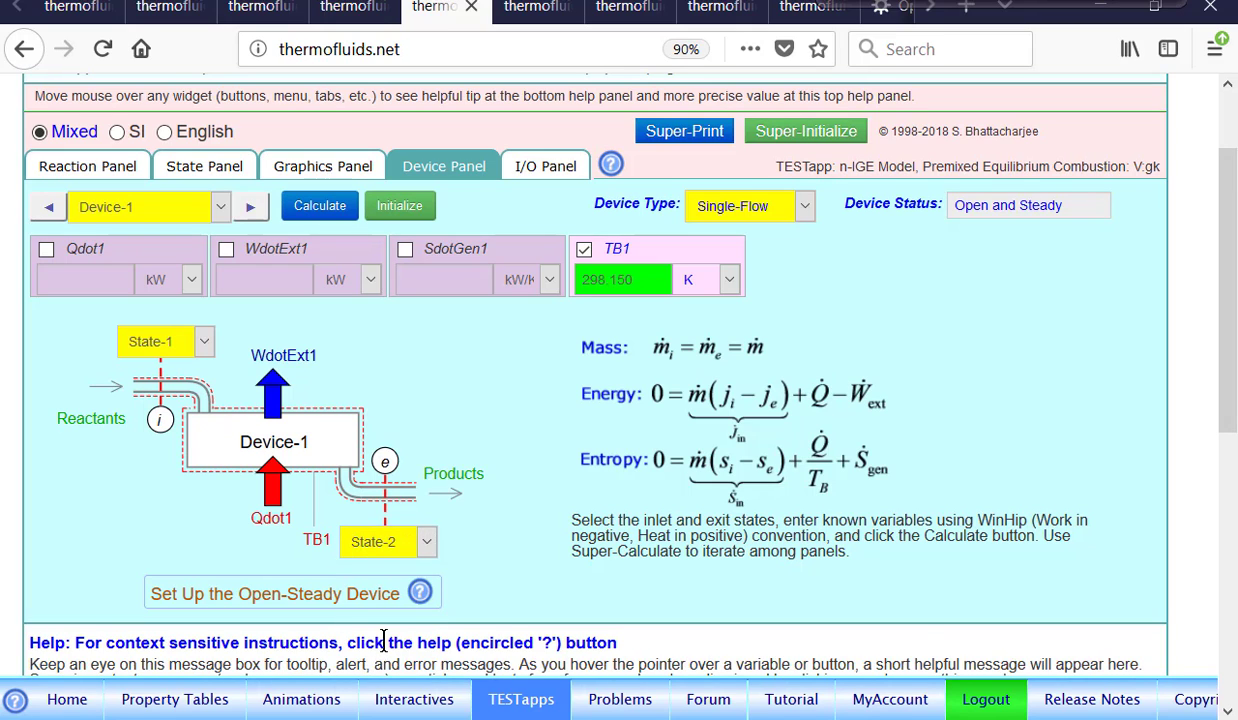
Set the external work WdotExt1 to 0, calculate Device-1, and show the heat transfer Qdot1 in MW.
left_click(294, 257)
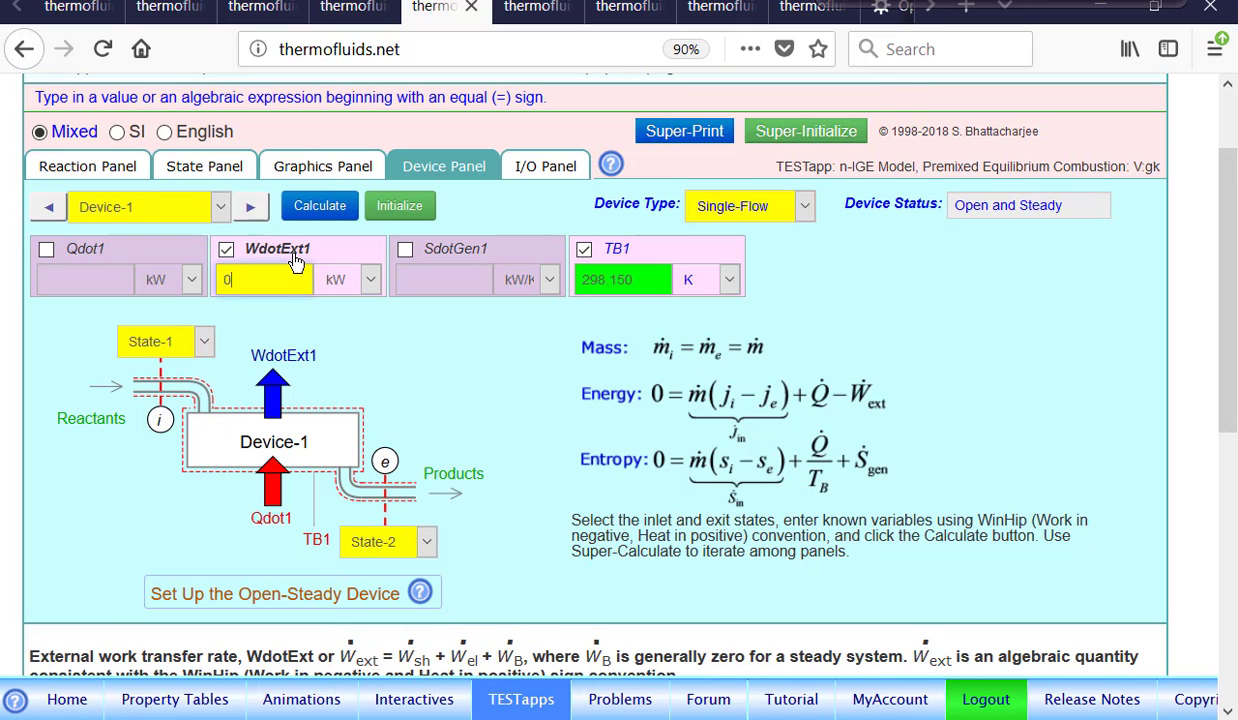
left_click(318, 207)
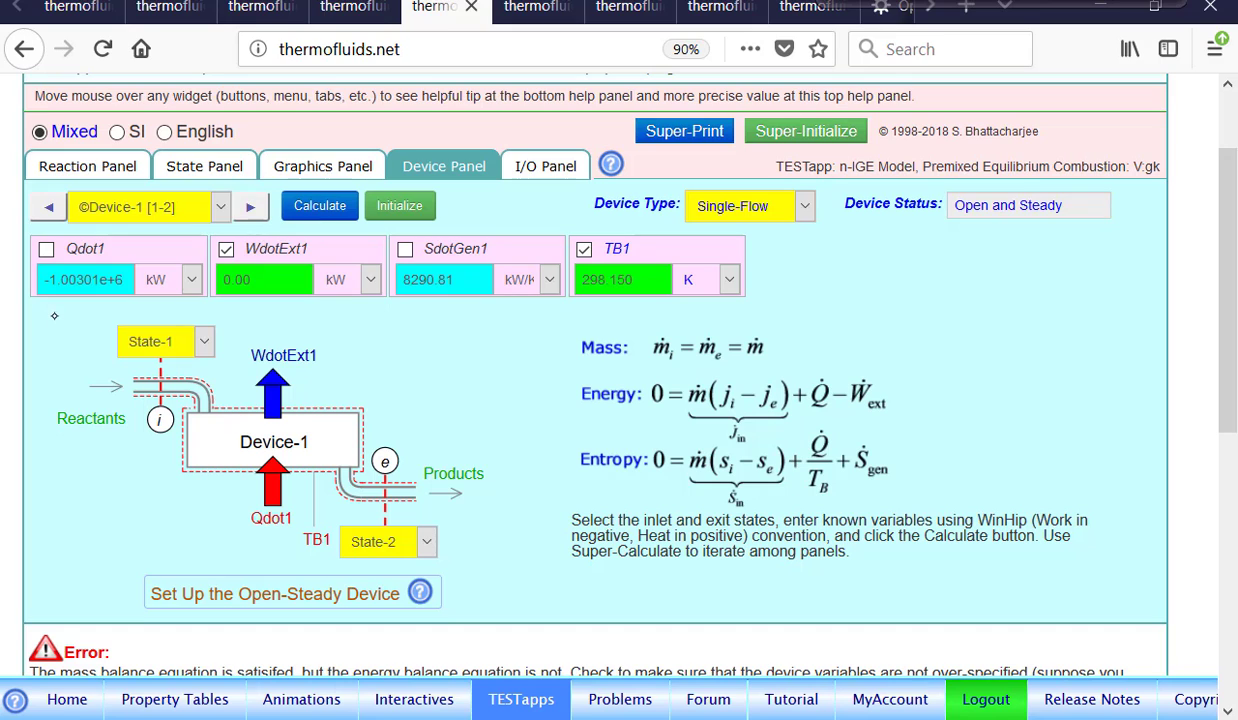
left_click(182, 280)
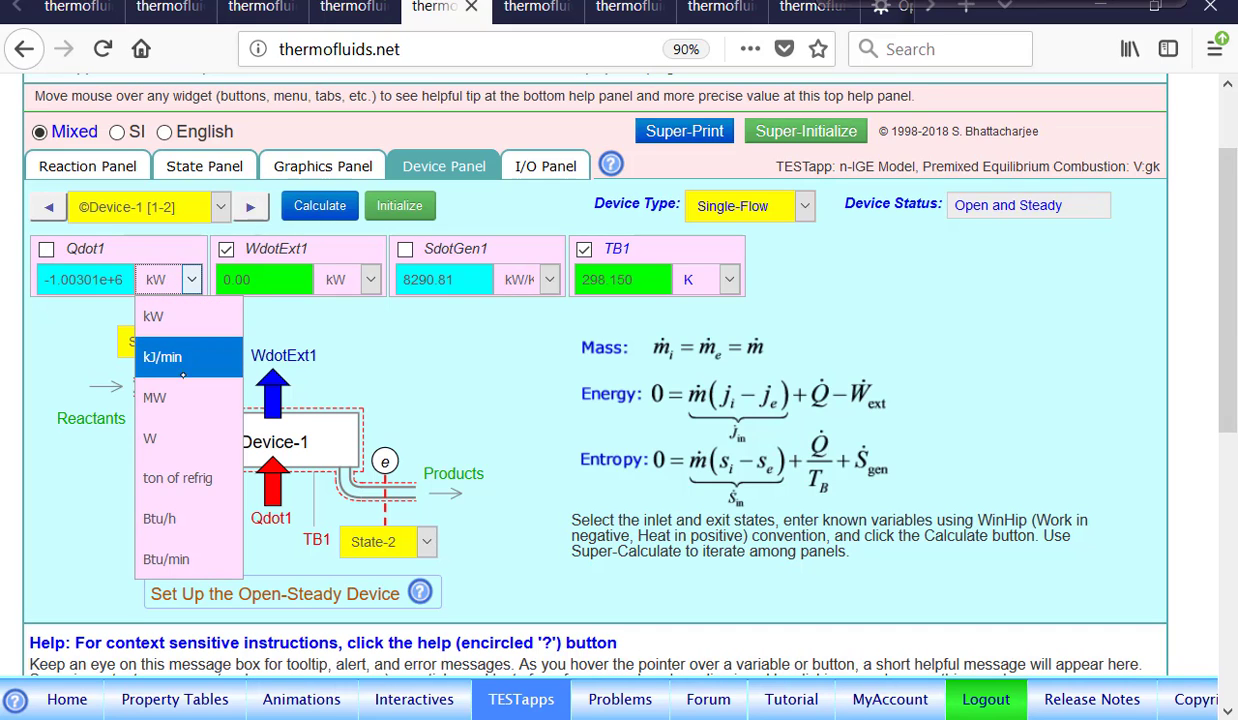
left_click(182, 395)
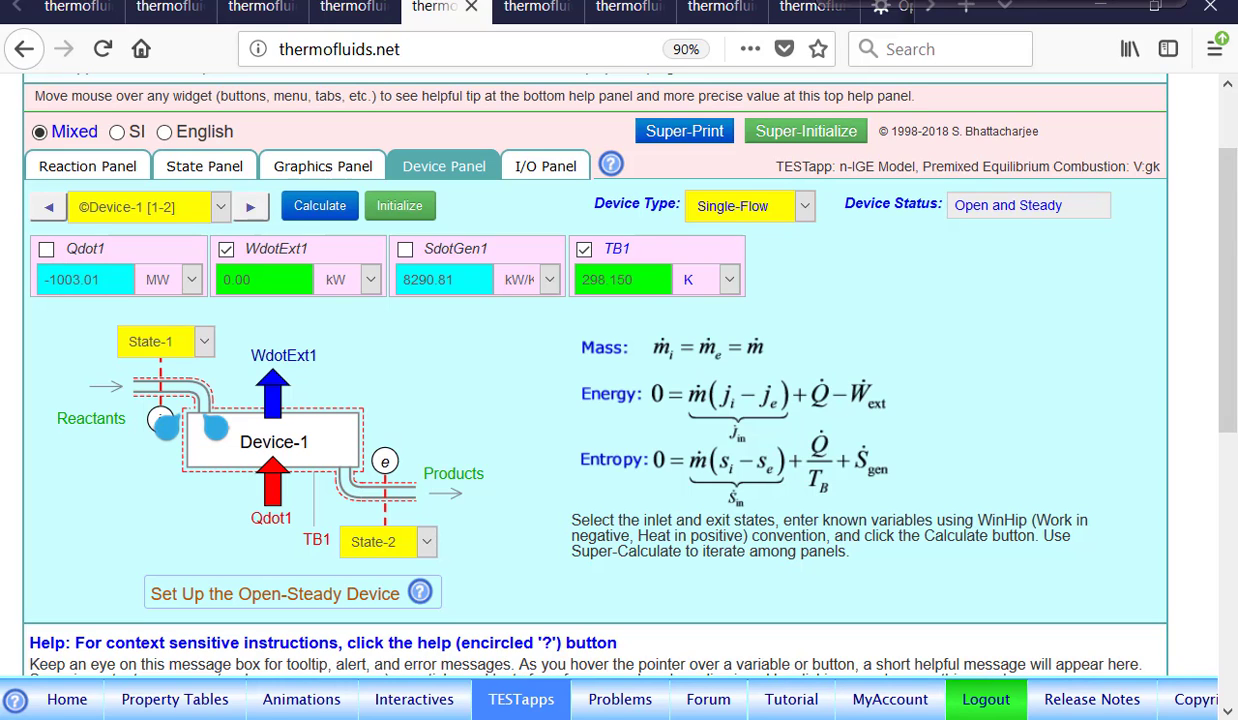
Recalculate State-2 with its temperature left unspecified and review Device-1's heat transfer.
left_click(205, 166)
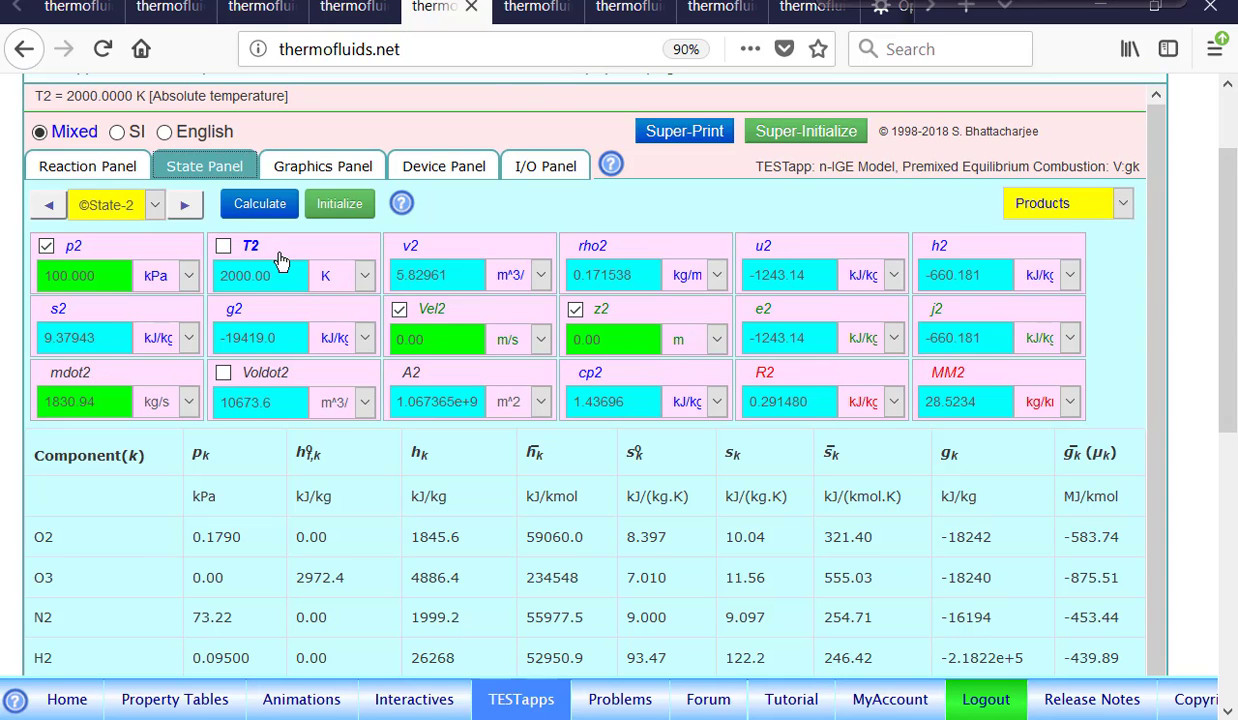
left_click(285, 250)
left_click(254, 246)
left_click(272, 214)
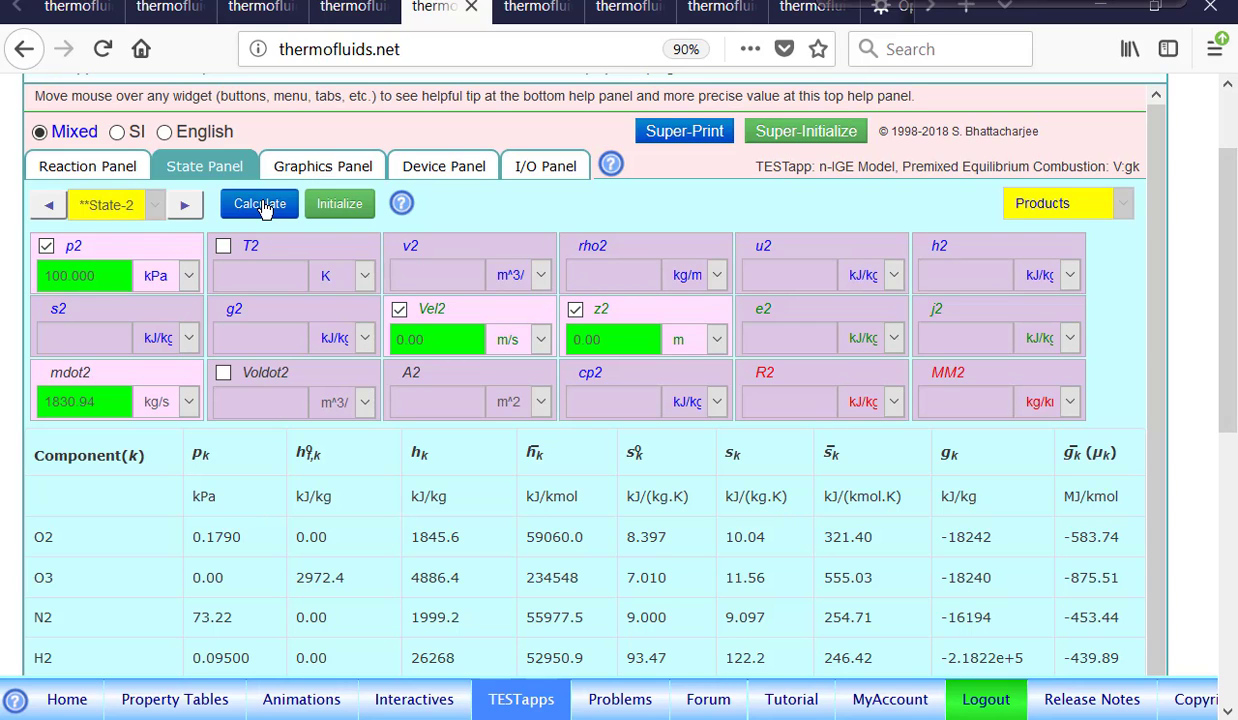
left_click(265, 206)
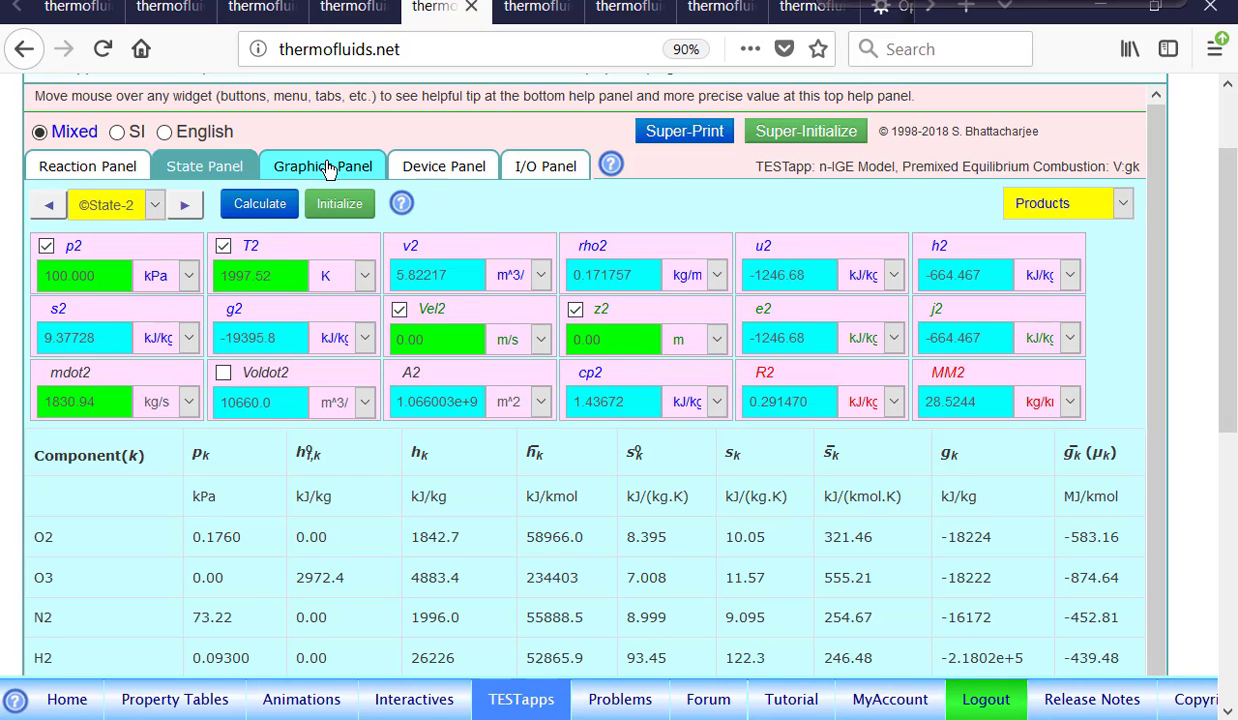
left_click(440, 168)
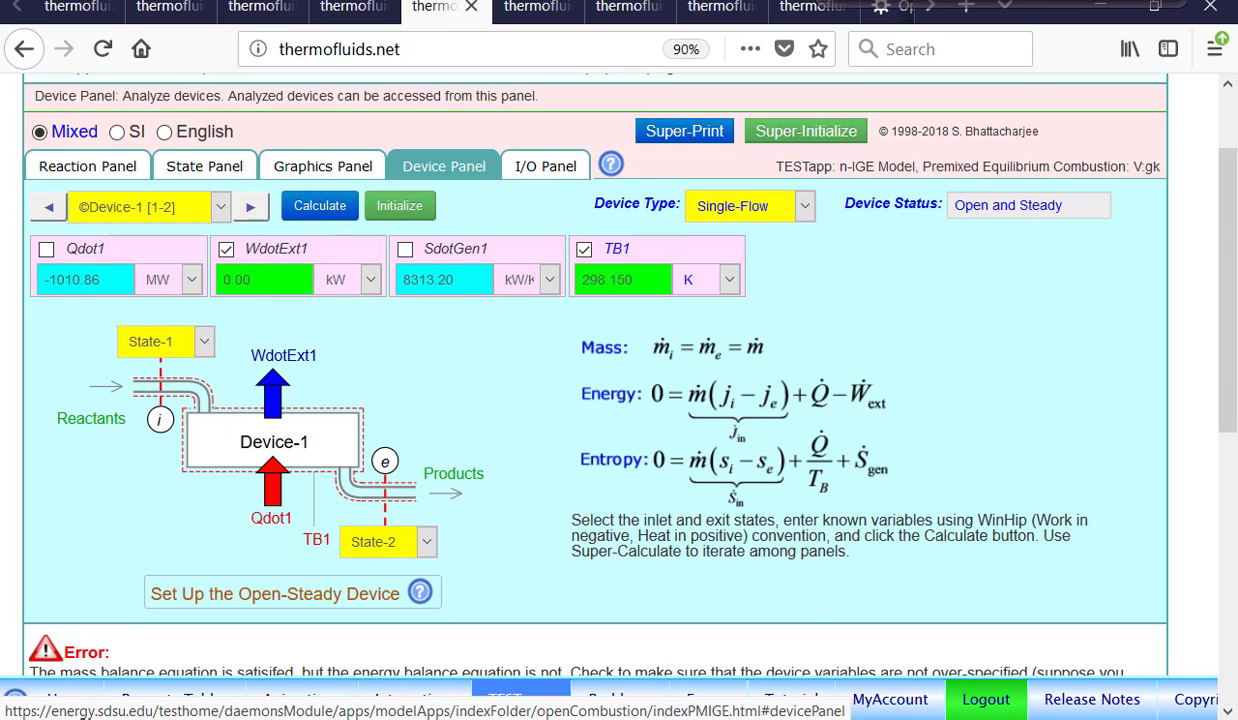
Initialize State-2, then make Device-1 adiabatic by setting its heat transfer Qdot1 to 0 MW.
left_click(205, 166)
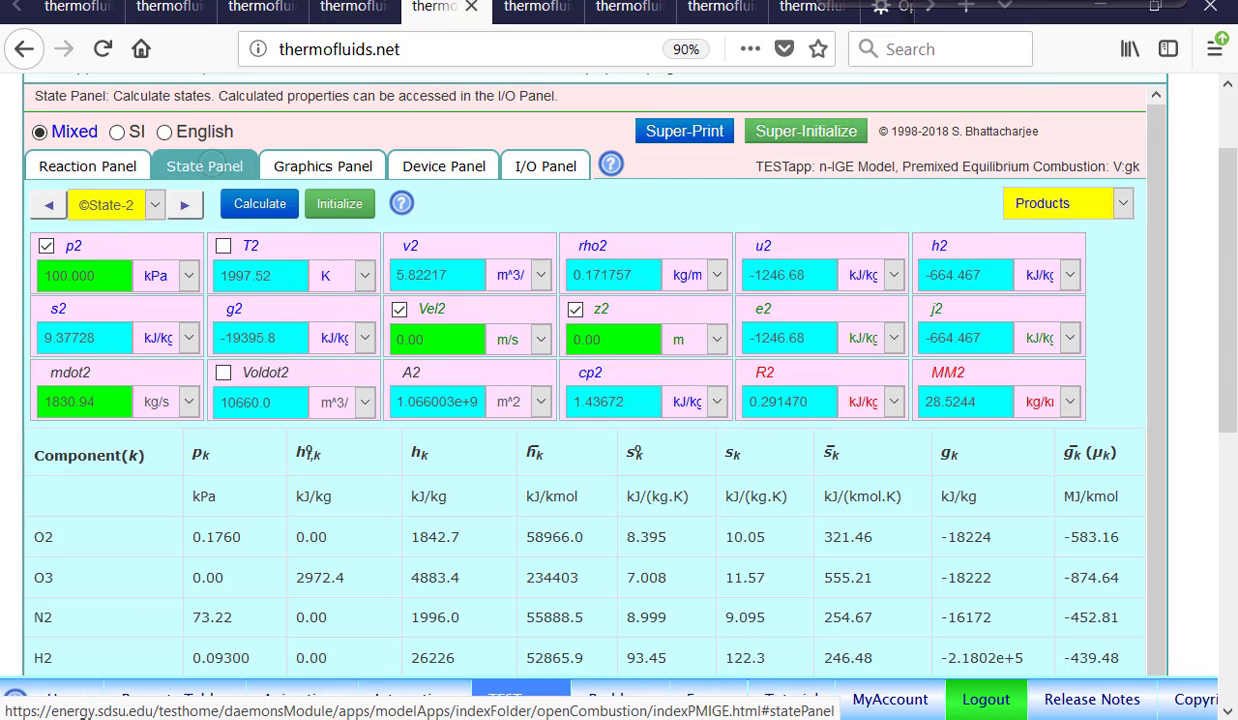
left_click(335, 207)
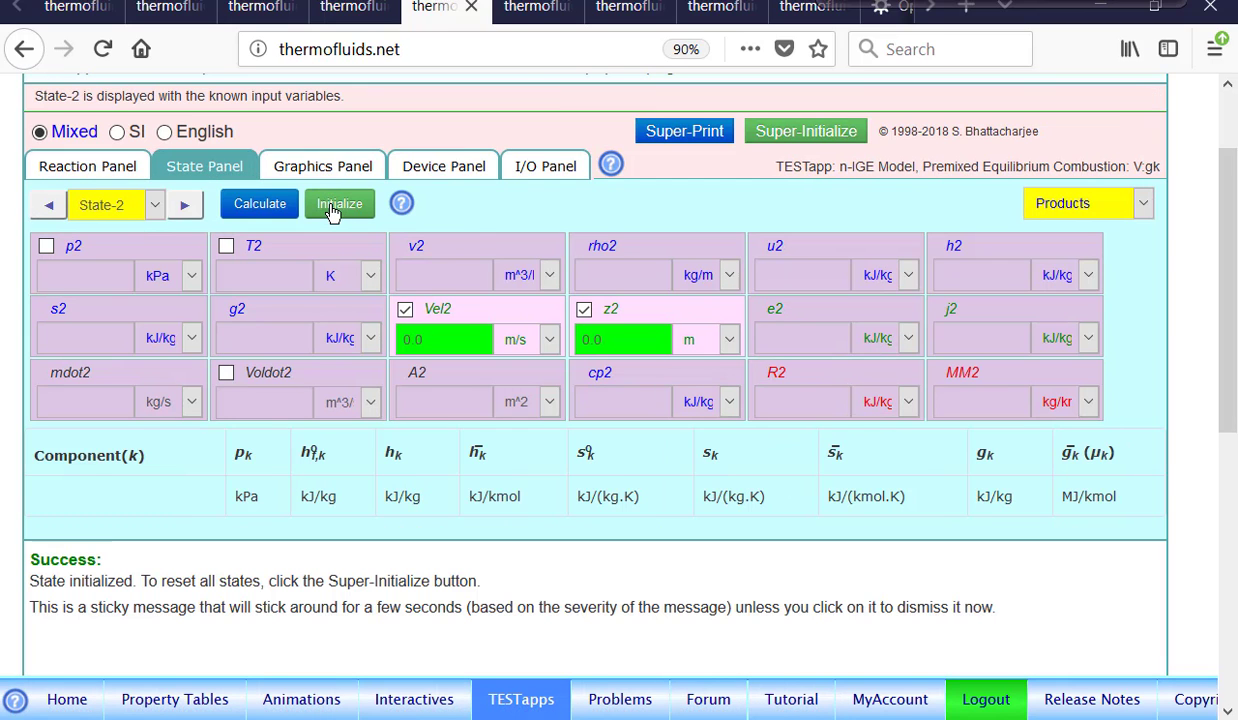
left_click(437, 166)
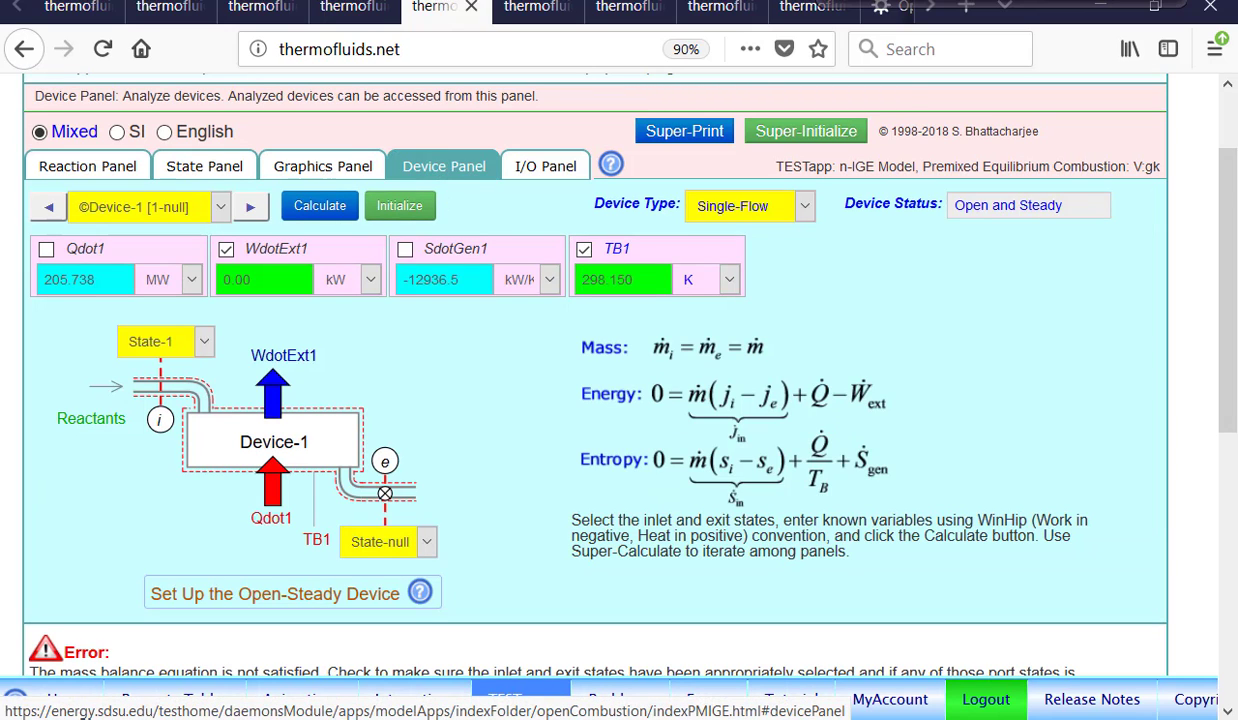
left_click(108, 250)
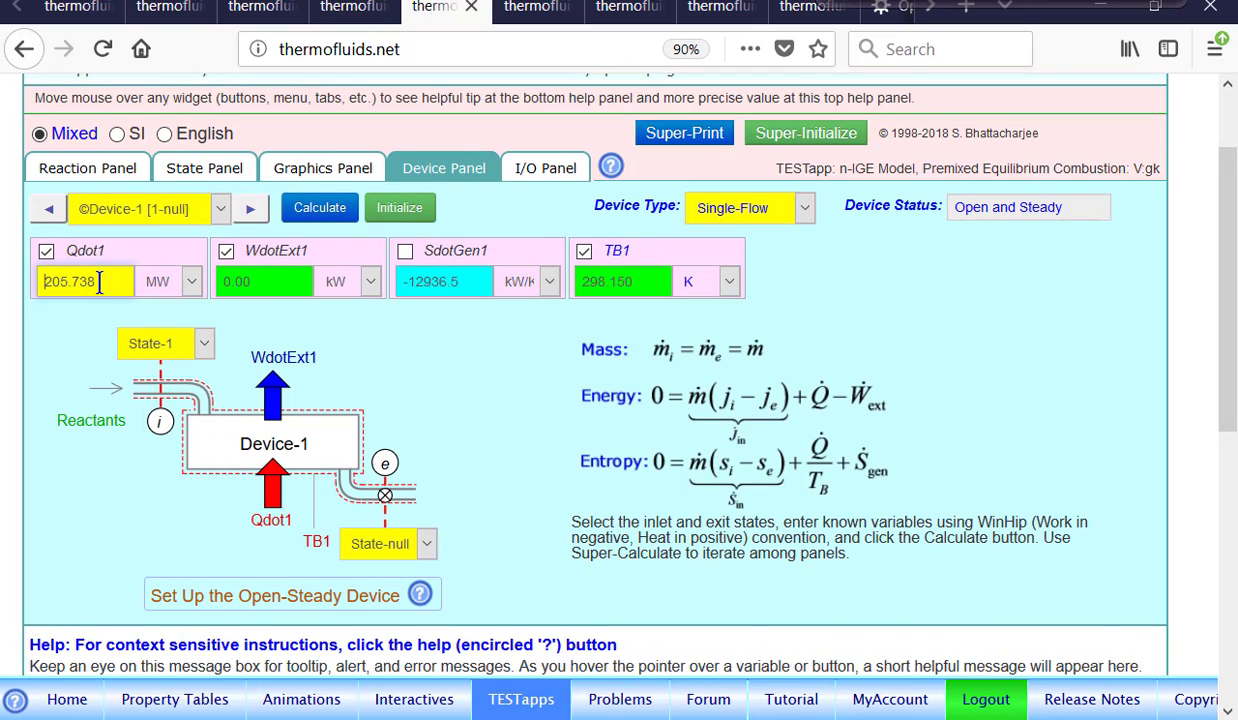
left_click(99, 282)
key("BackSpace")
key("BackSpace")
key("BackSpace")
key("BackSpace")
key("BackSpace")
key("BackSpace")
key("BackSpace")
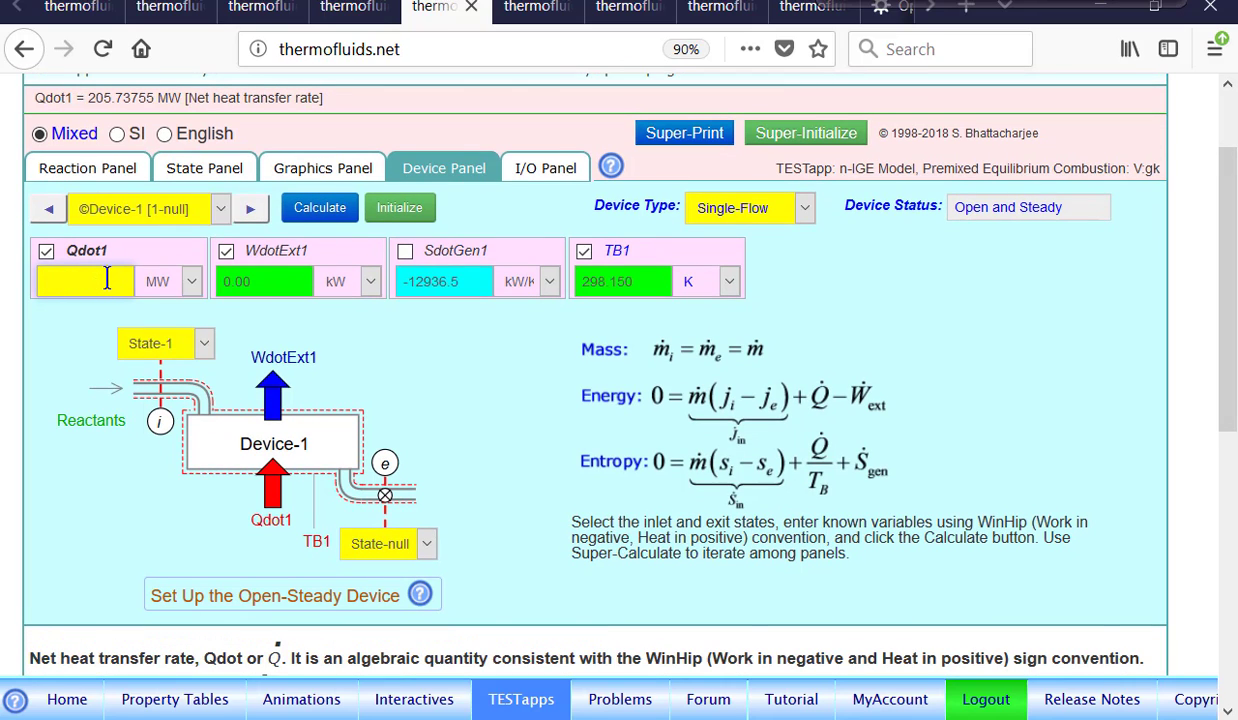
type("0")
key("Return")
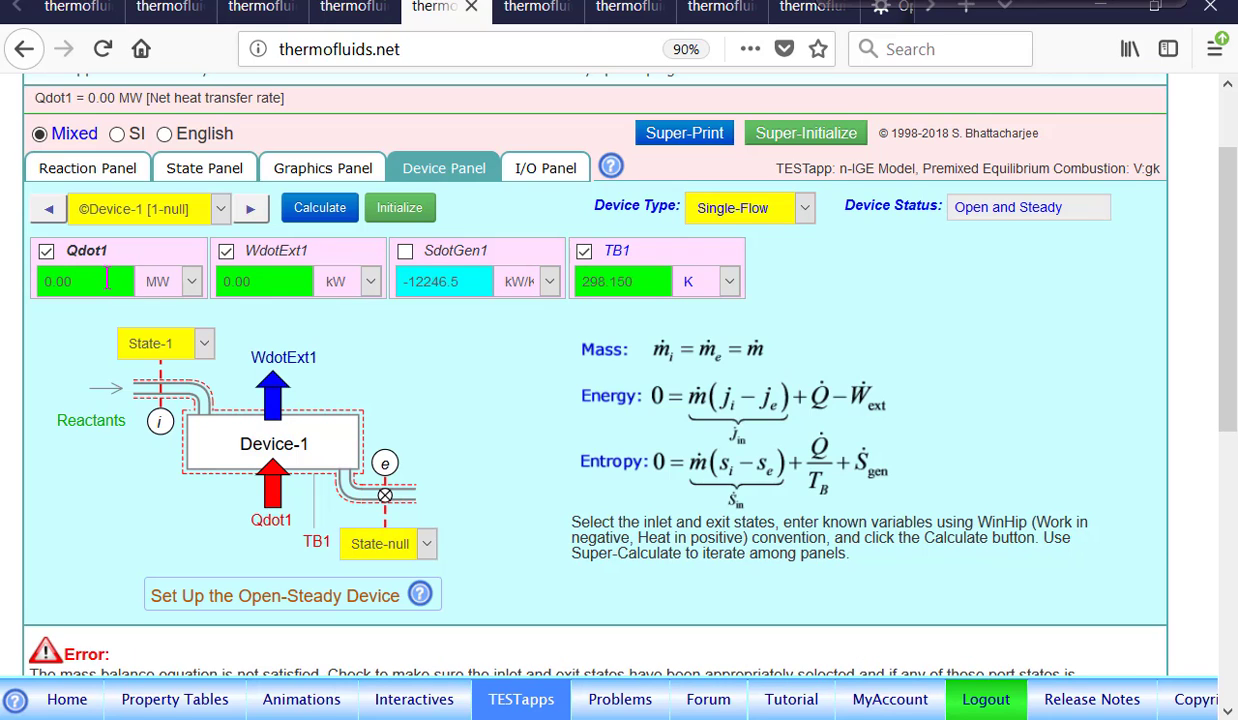
Recalculate State-2 with only a pressure of 100 kPa to obtain the adiabatic product state.
left_click(204, 168)
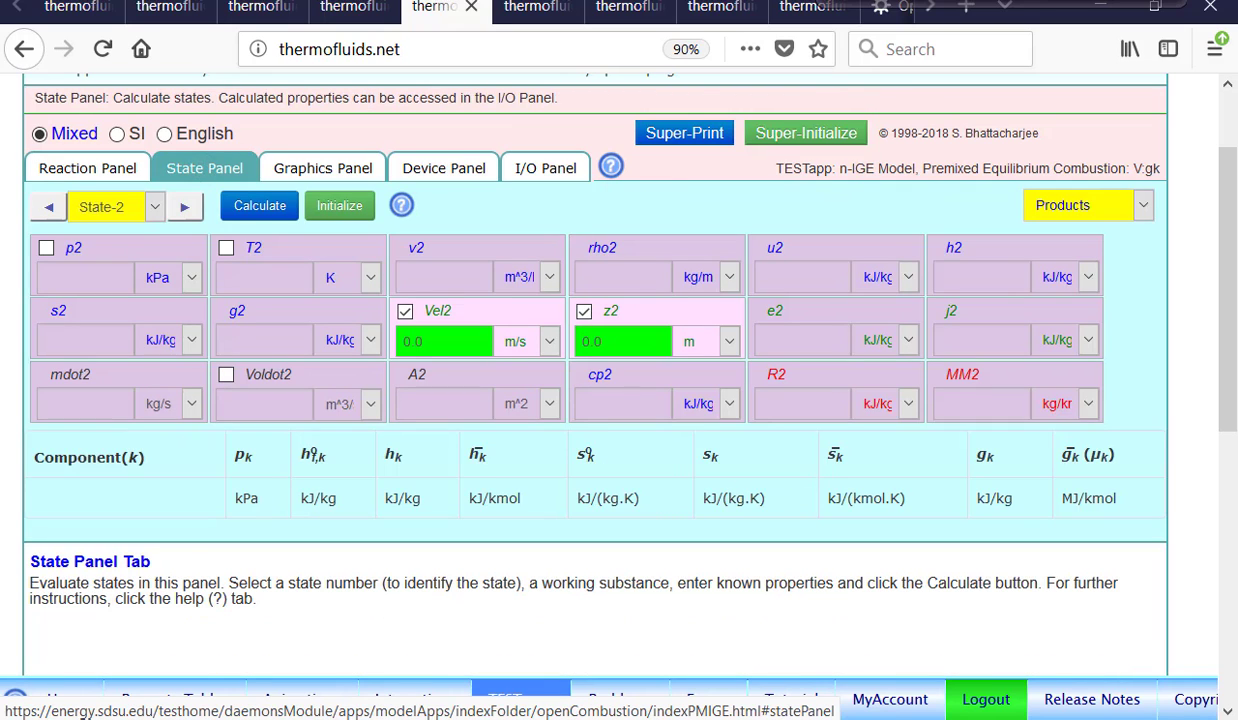
left_click(97, 247)
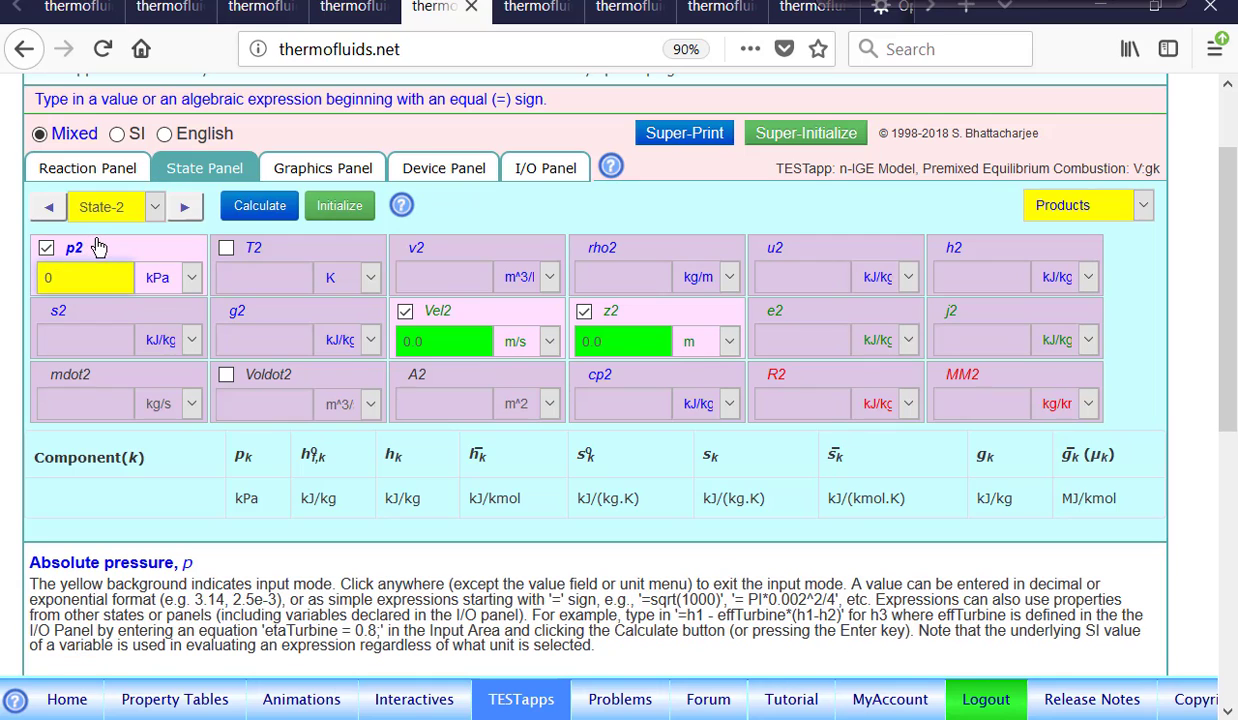
type("100")
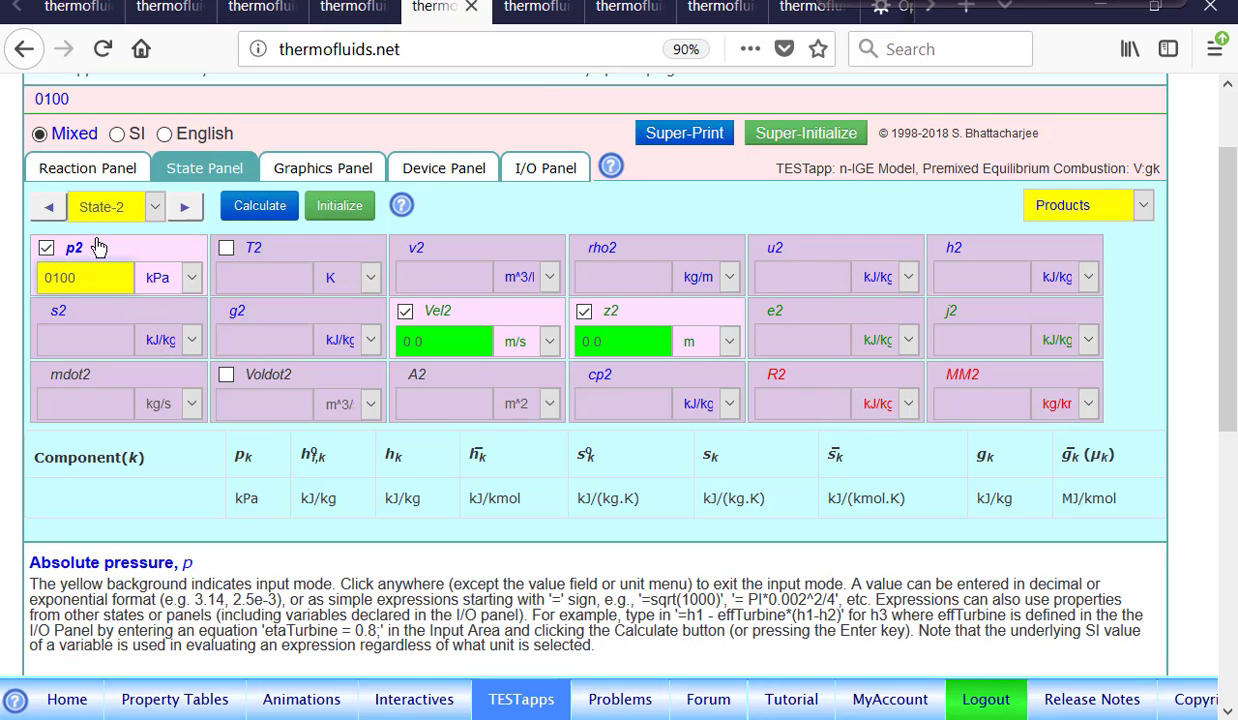
key("Return")
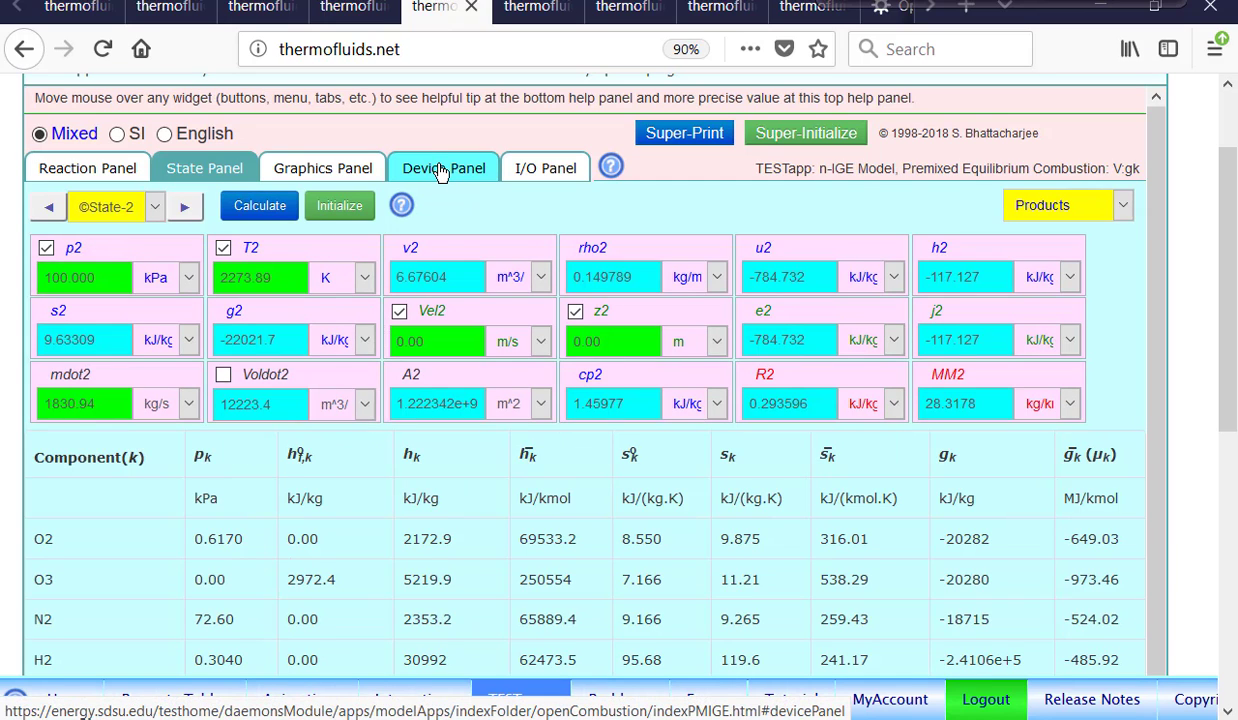
mouse_move(288, 256)
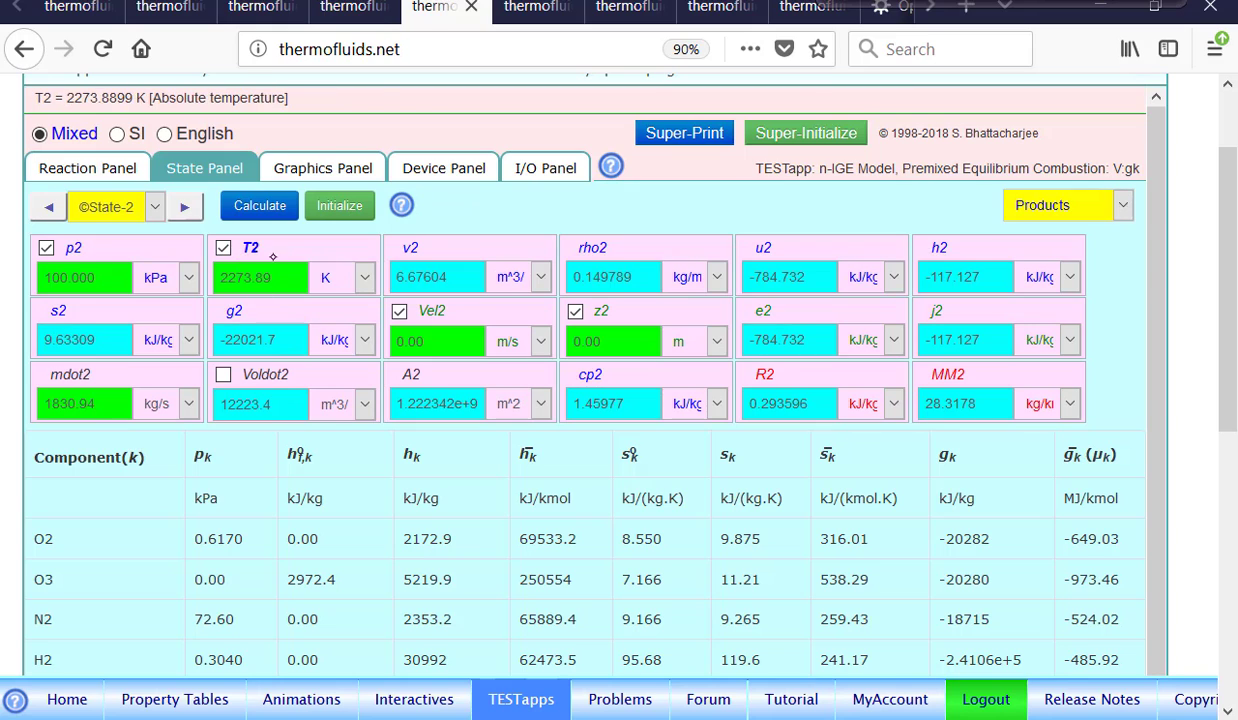
In the I/O Panel, enter and evaluate the expression Qdot = mdot1*(h2-h1);.
left_click(430, 175)
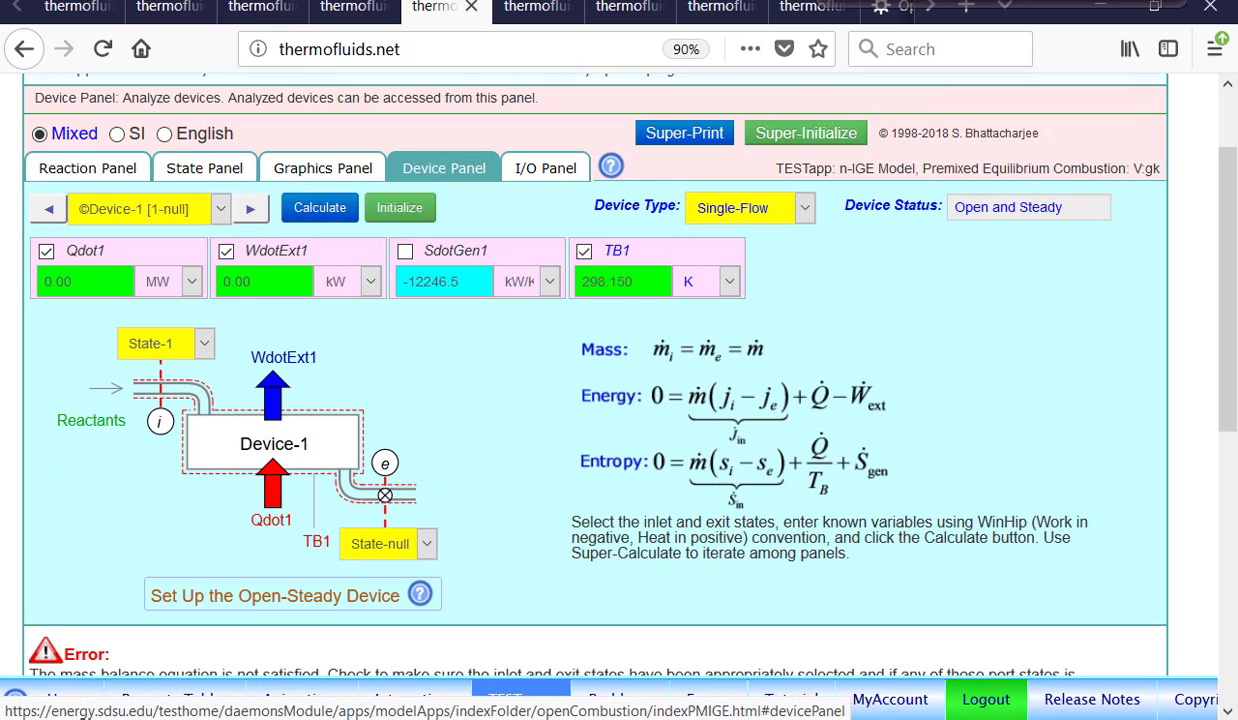
left_click(548, 169)
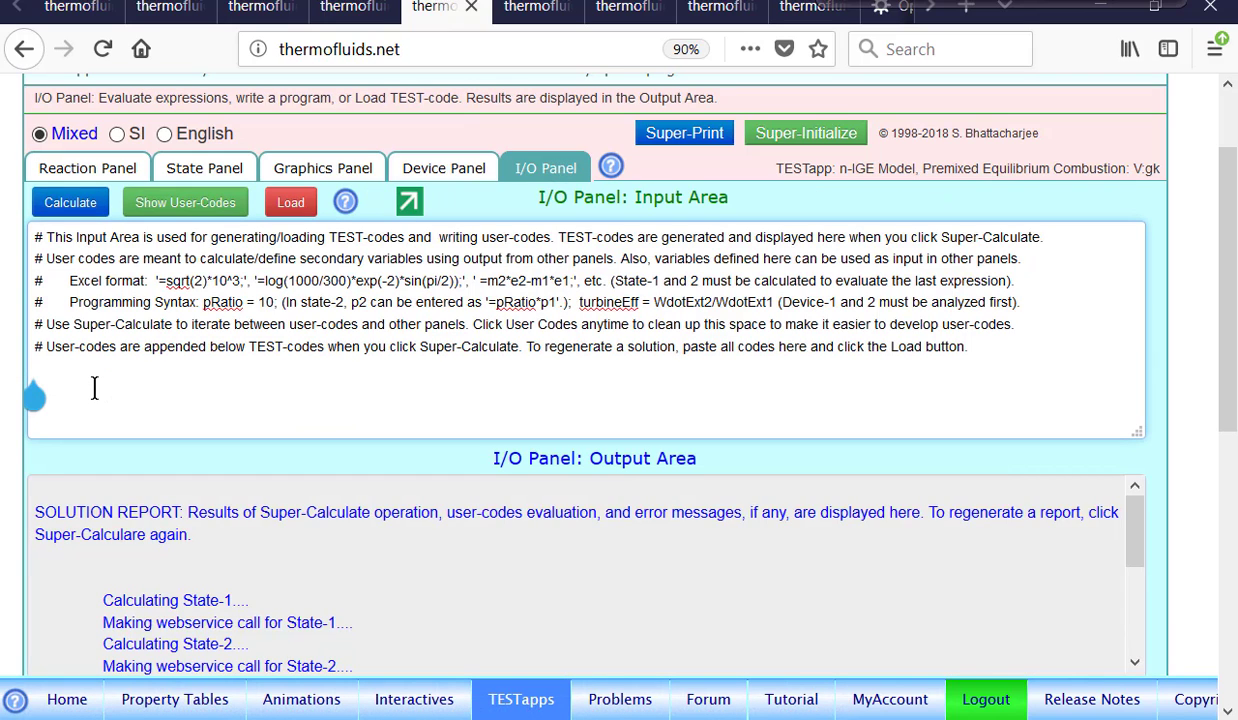
type("Qdo")
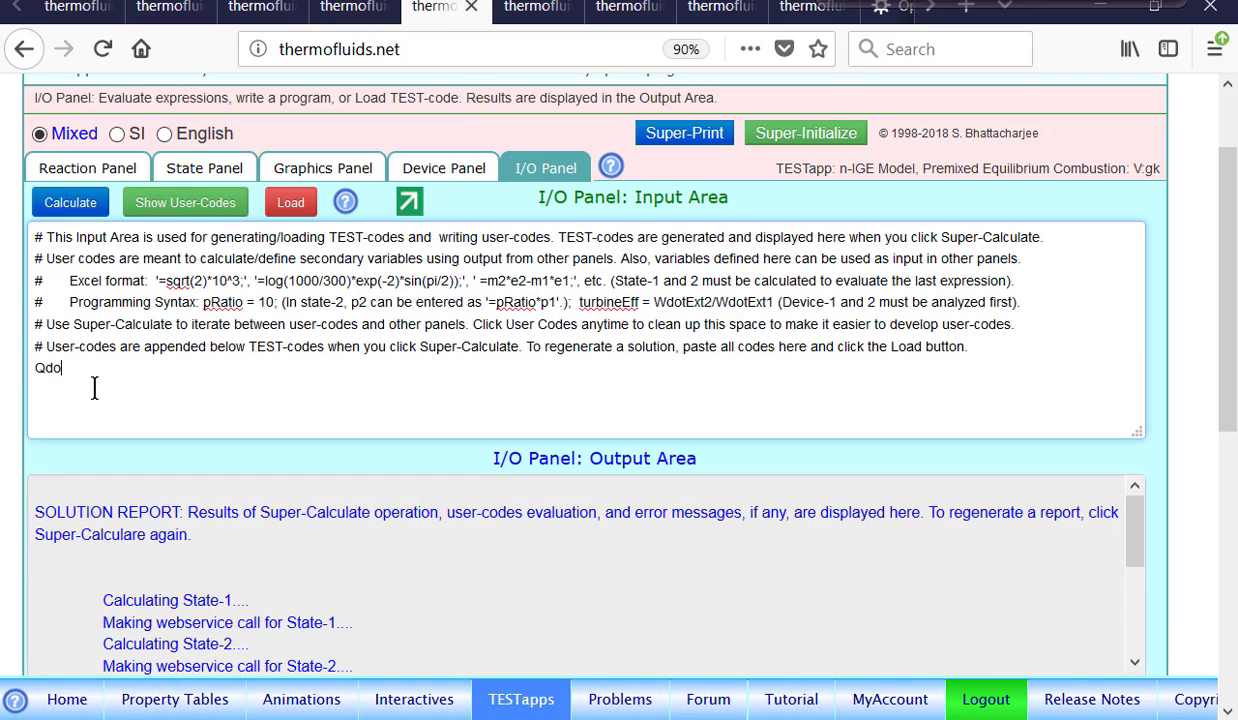
type("t = mdot1*(h2-h1);")
key("Return")
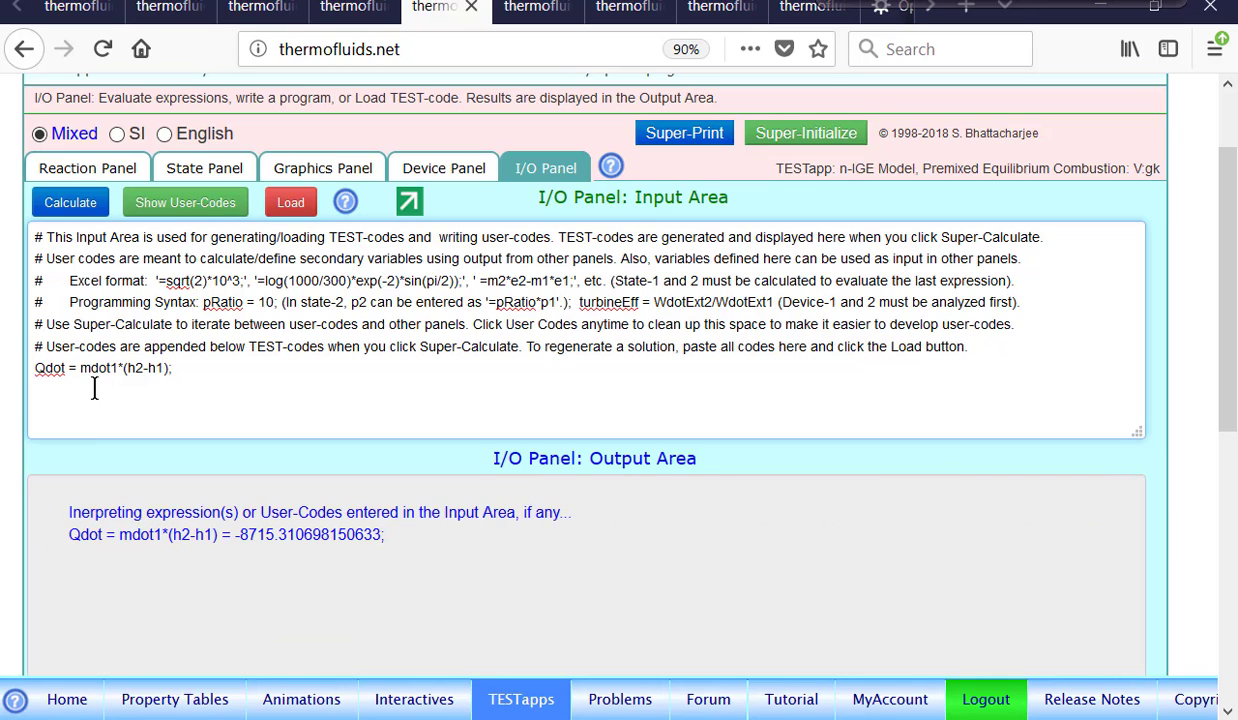